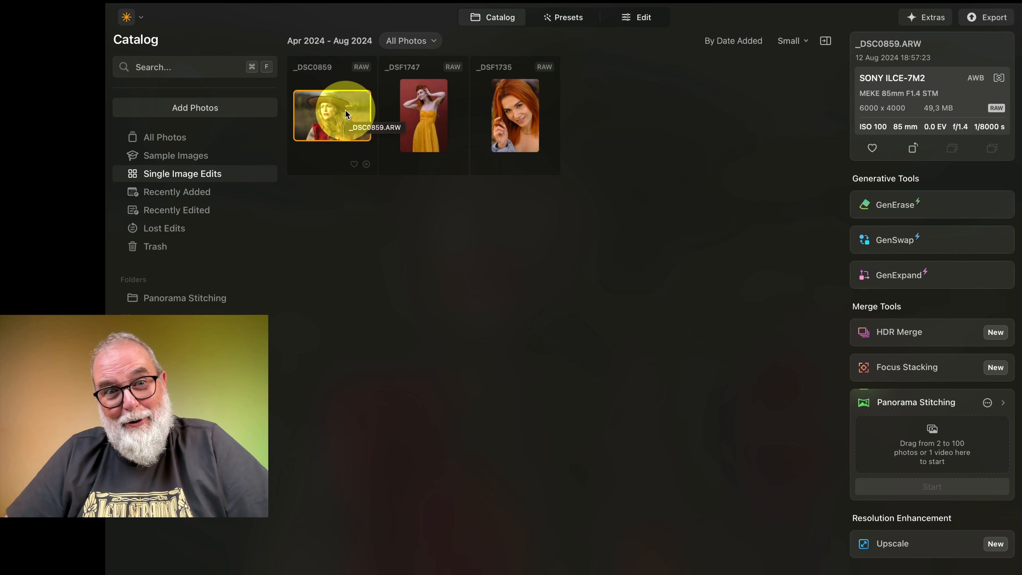
Open the _DSF1735 portrait for editing and expand the Color section of the Develop tool
click(521, 116)
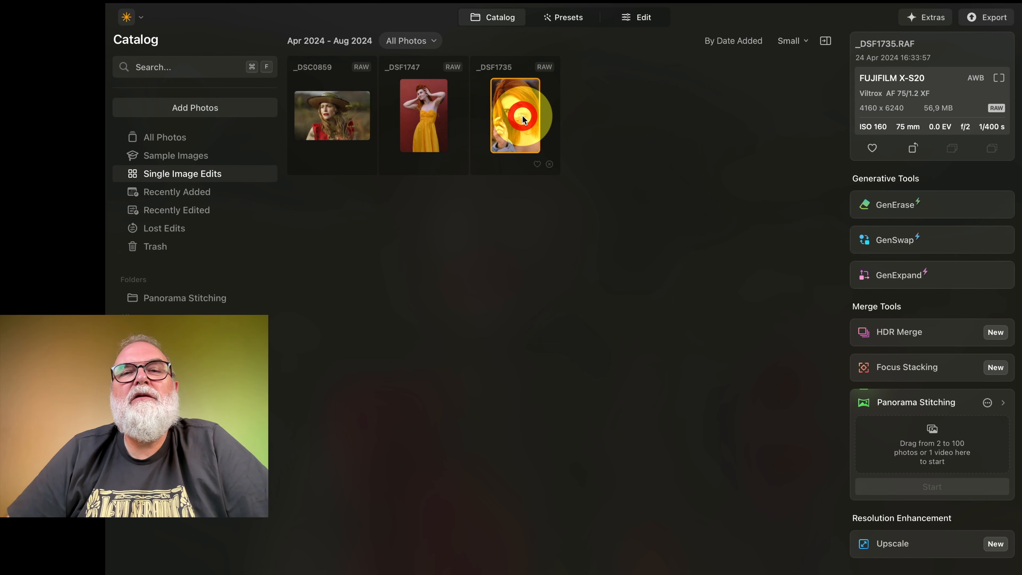
click(631, 21)
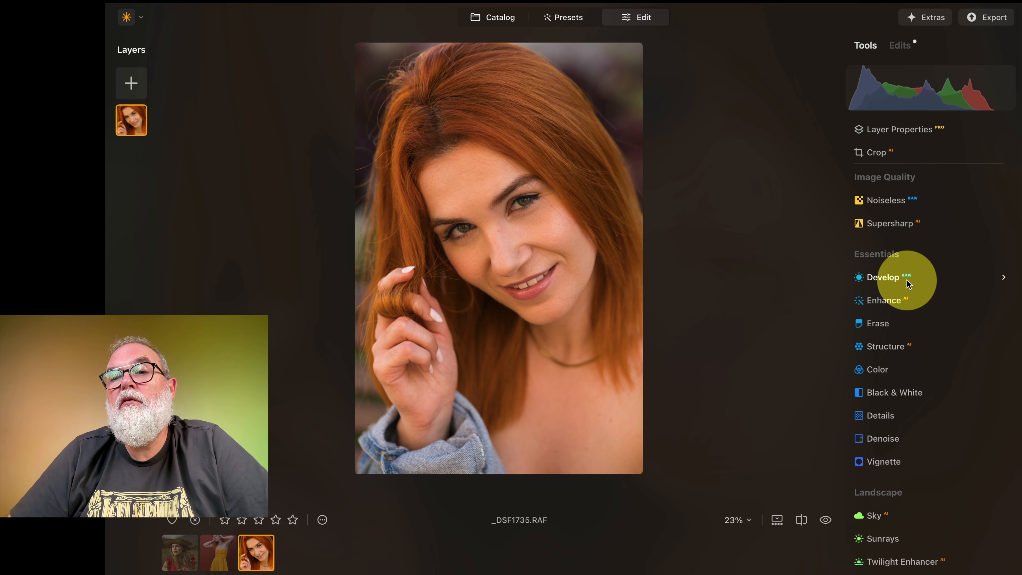
click(1002, 279)
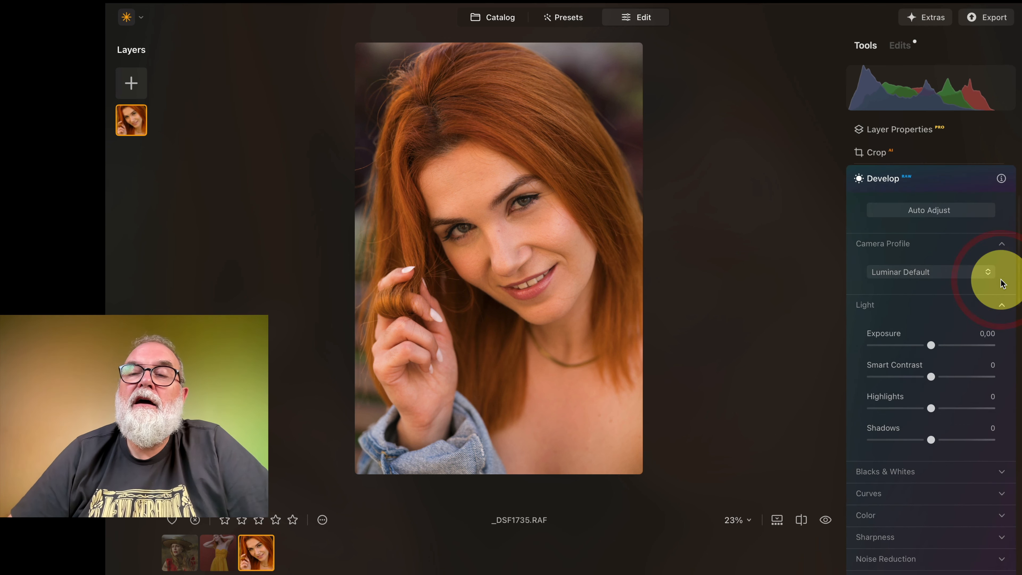
scroll(1002, 322, down, 4)
click(1001, 380)
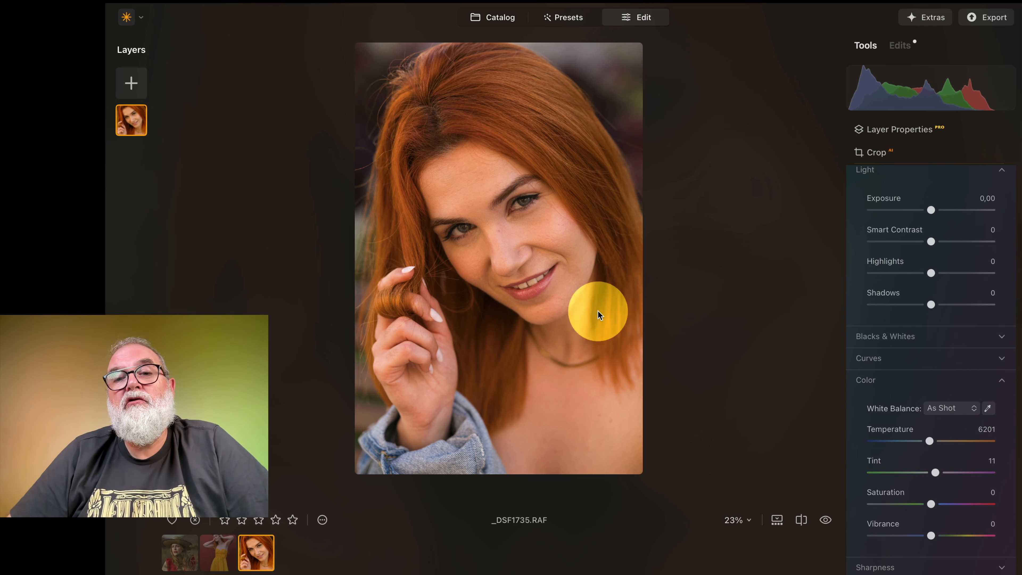
Sample the white balance from the white of the woman's eye and warm the temperature to 4917
click(504, 241)
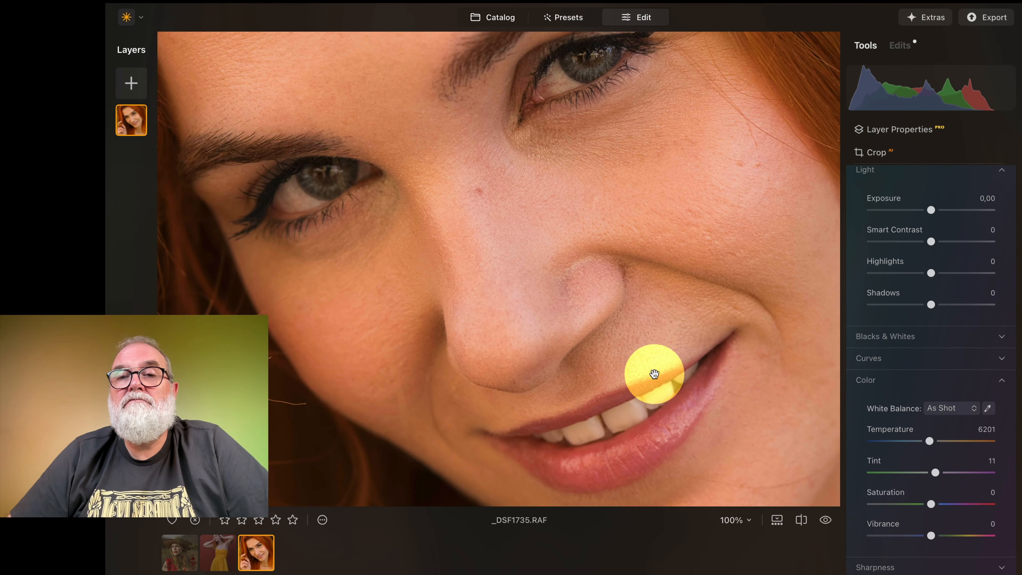
click(988, 408)
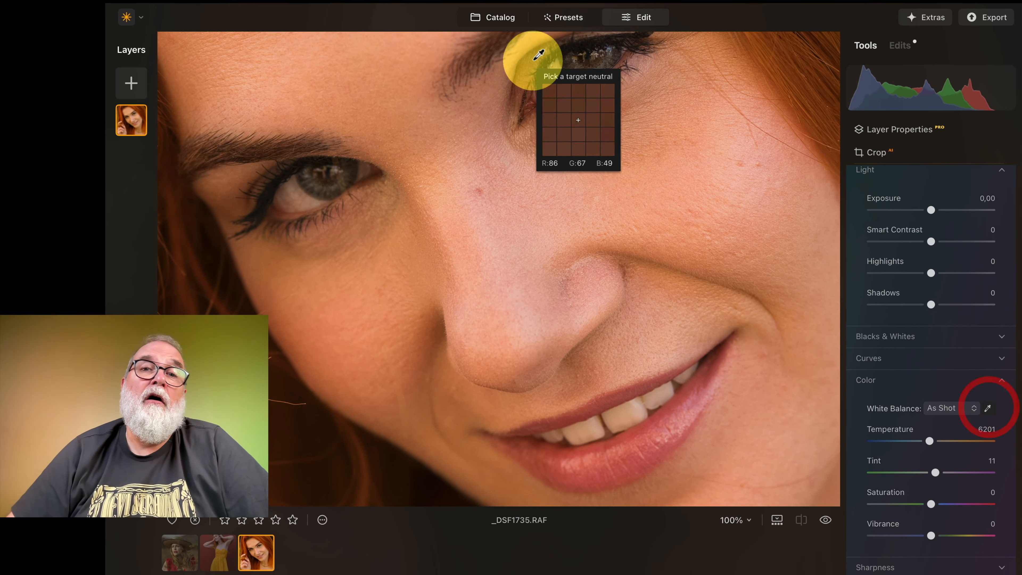
click(555, 80)
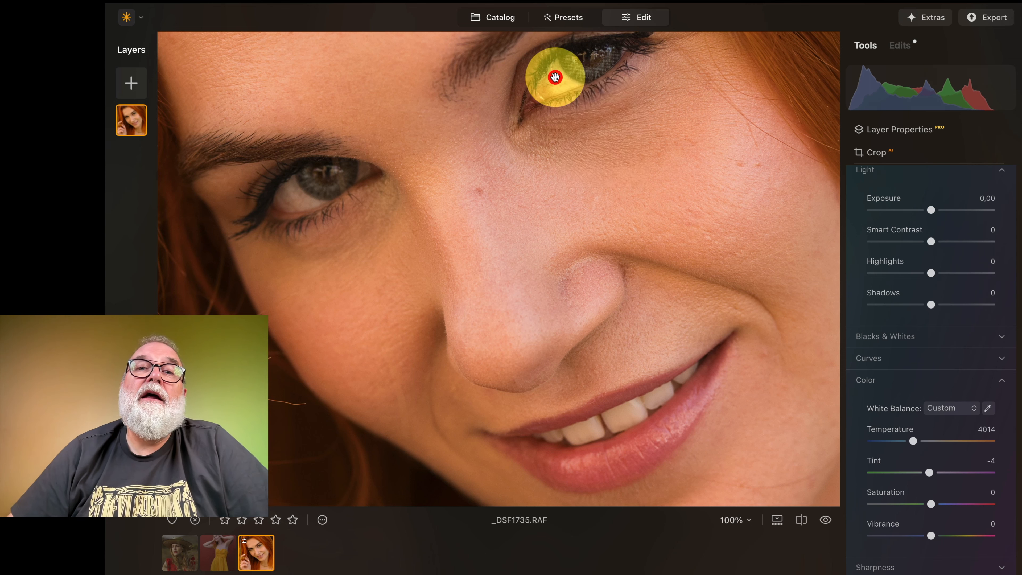
click(667, 297)
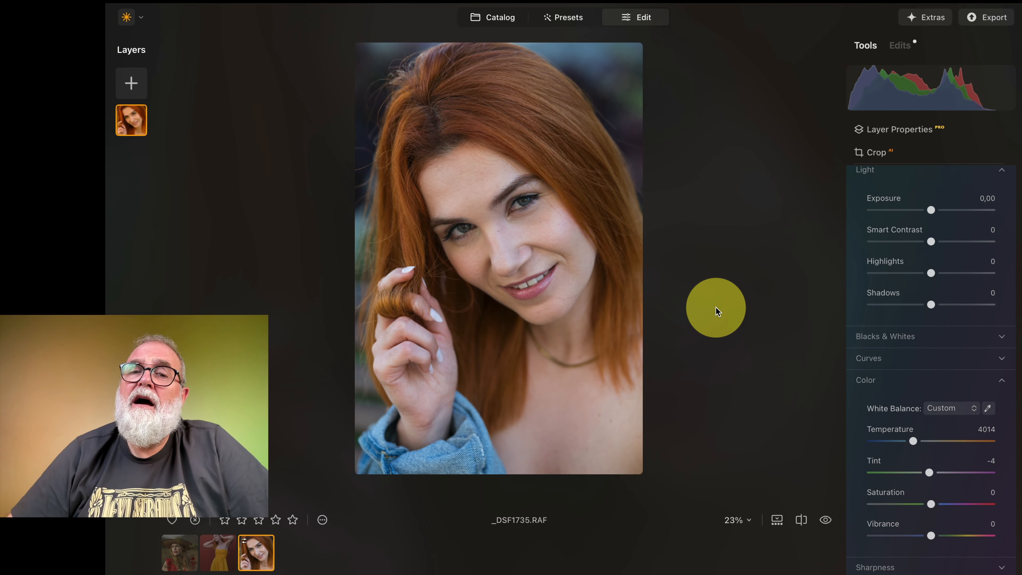
drag(913, 441, 921, 441)
Compare the portrait with its original version and set the white balance temperature to 5264
click(826, 519)
click(825, 519)
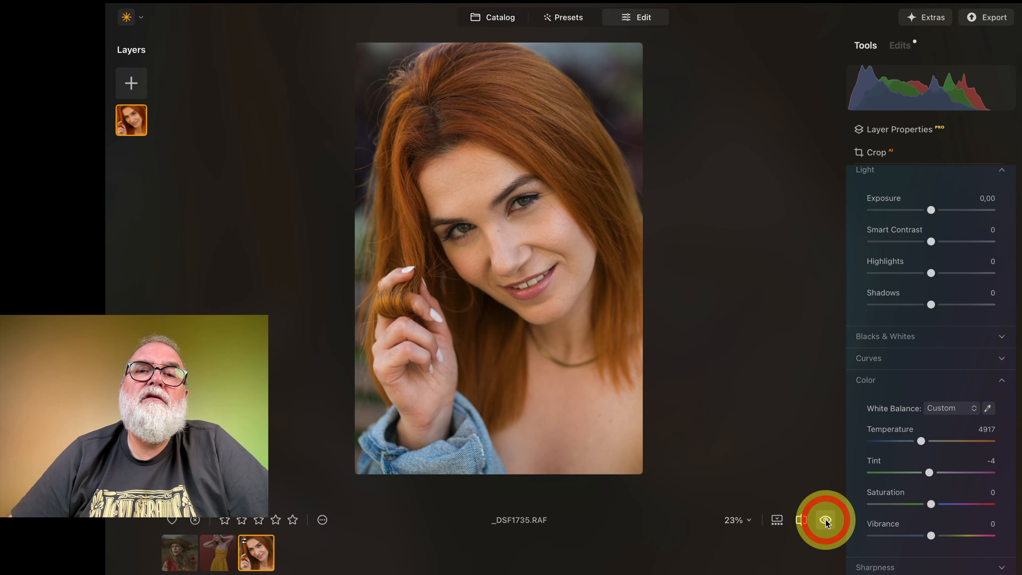
click(801, 520)
mouse_move(497, 268)
mouse_down()
mouse_move(688, 283)
mouse_move(314, 262)
mouse_move(484, 274)
mouse_up()
click(798, 522)
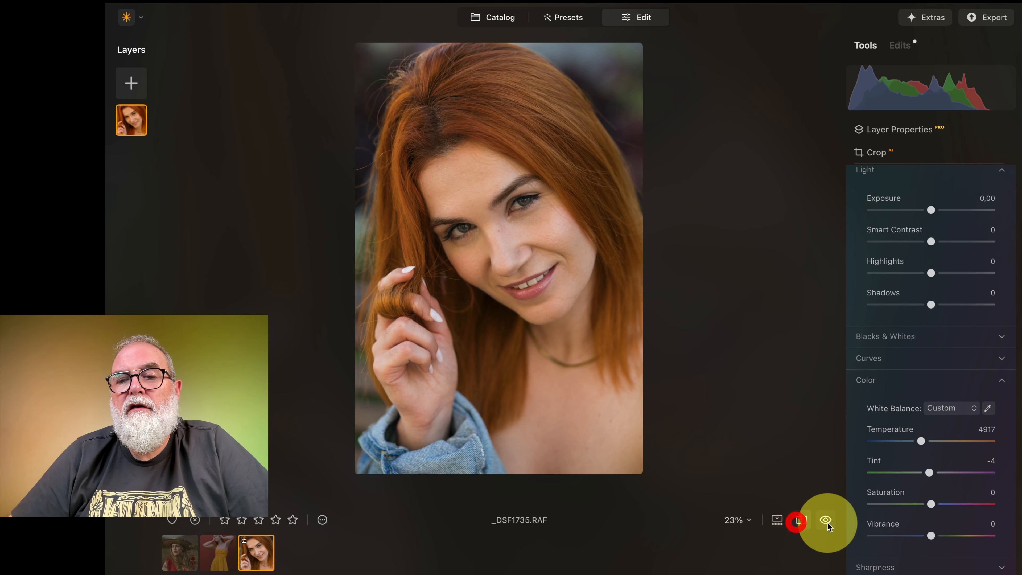
click(826, 523)
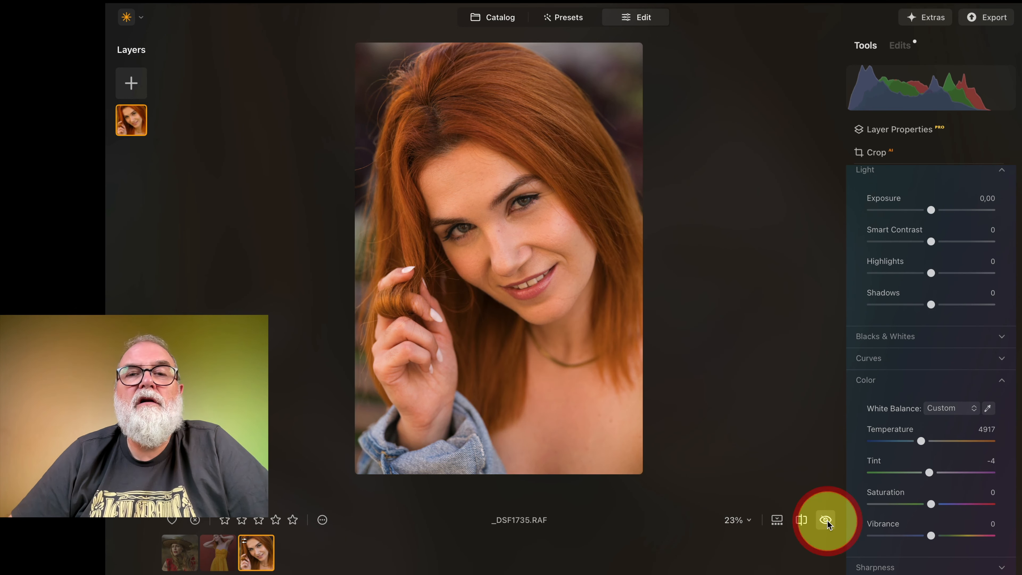
drag(921, 440, 924, 441)
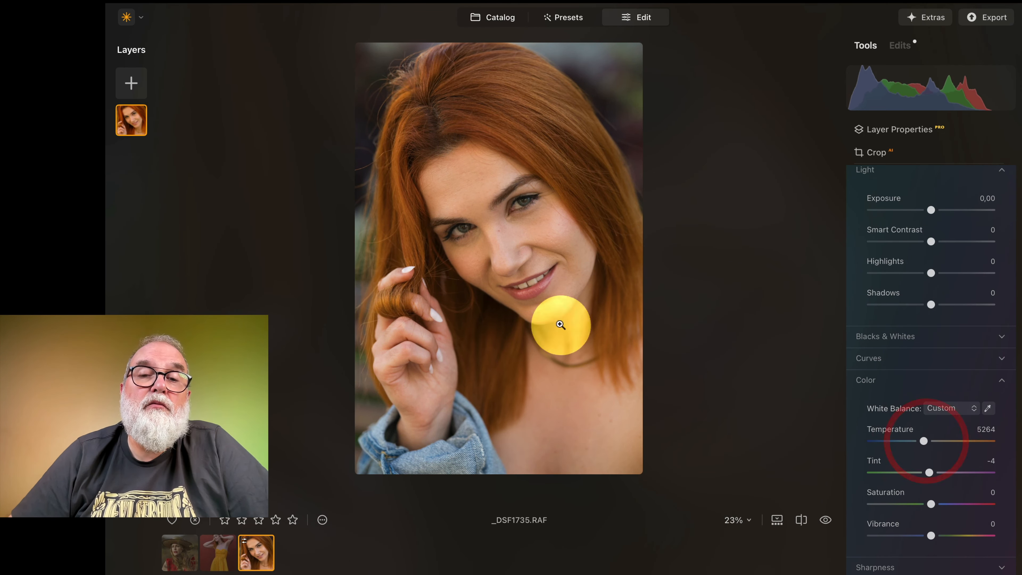
Resample the white balance from the woman's teeth and set the temperature to 5202
click(535, 283)
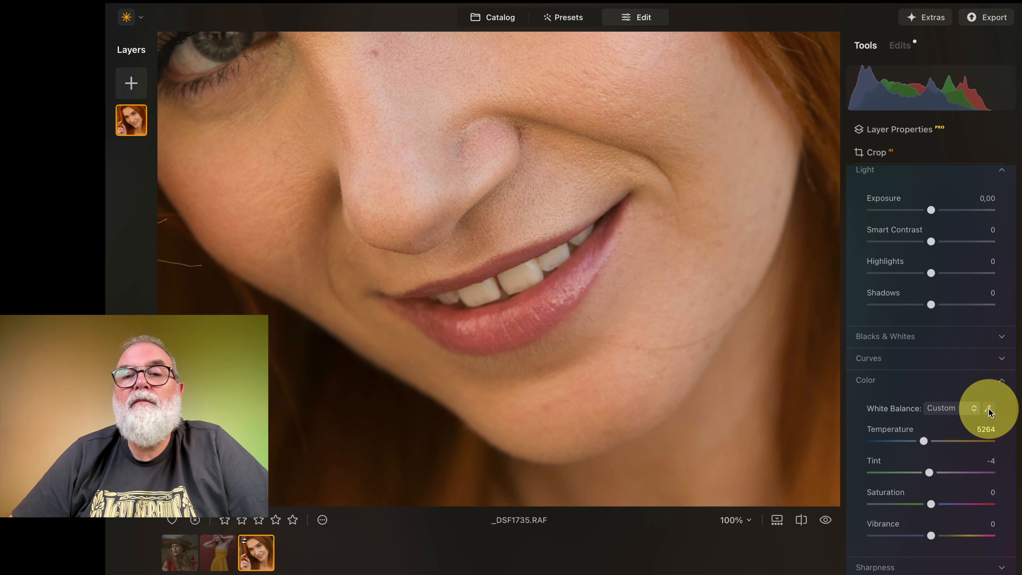
click(988, 409)
click(517, 273)
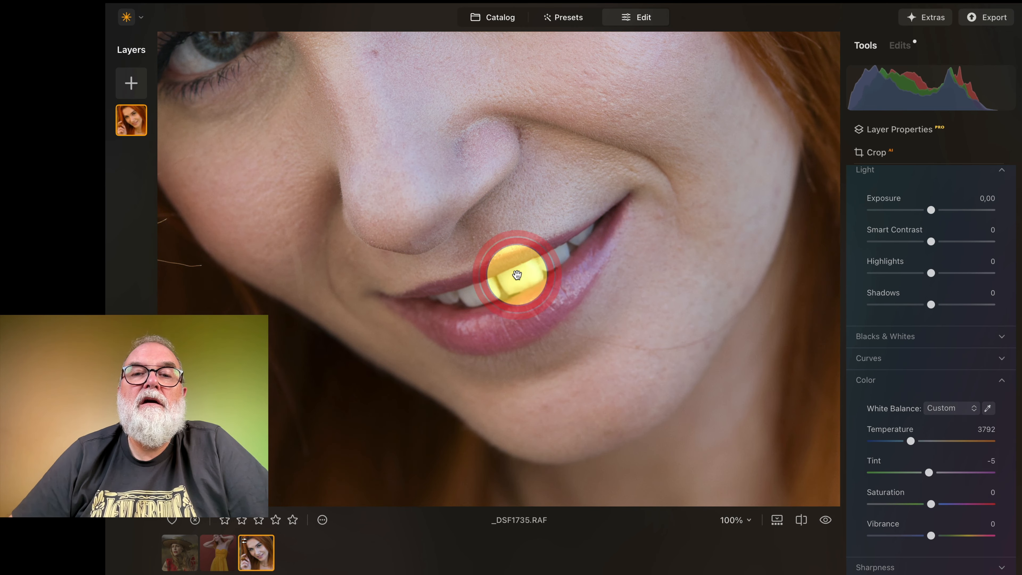
click(628, 246)
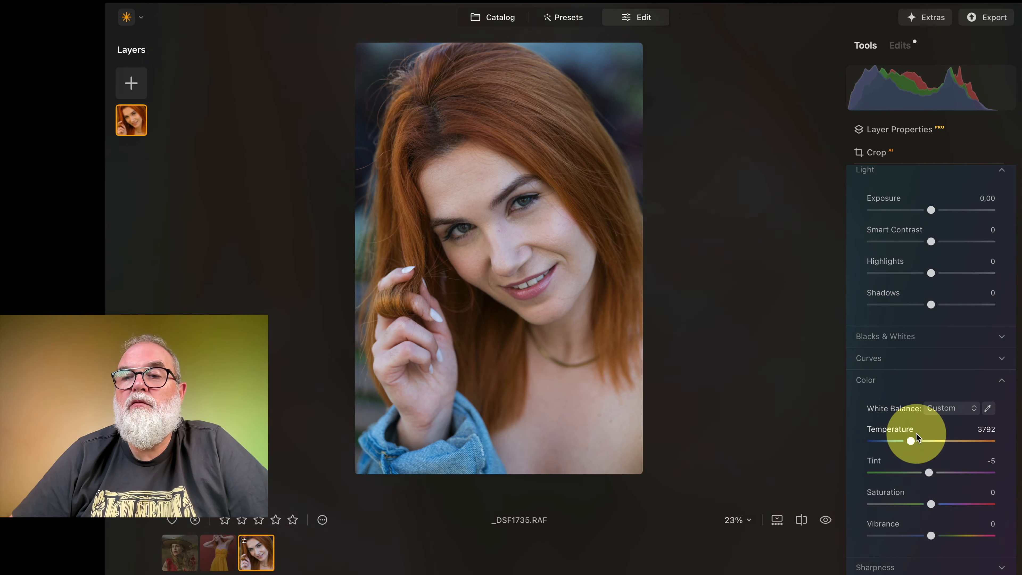
drag(909, 440, 923, 442)
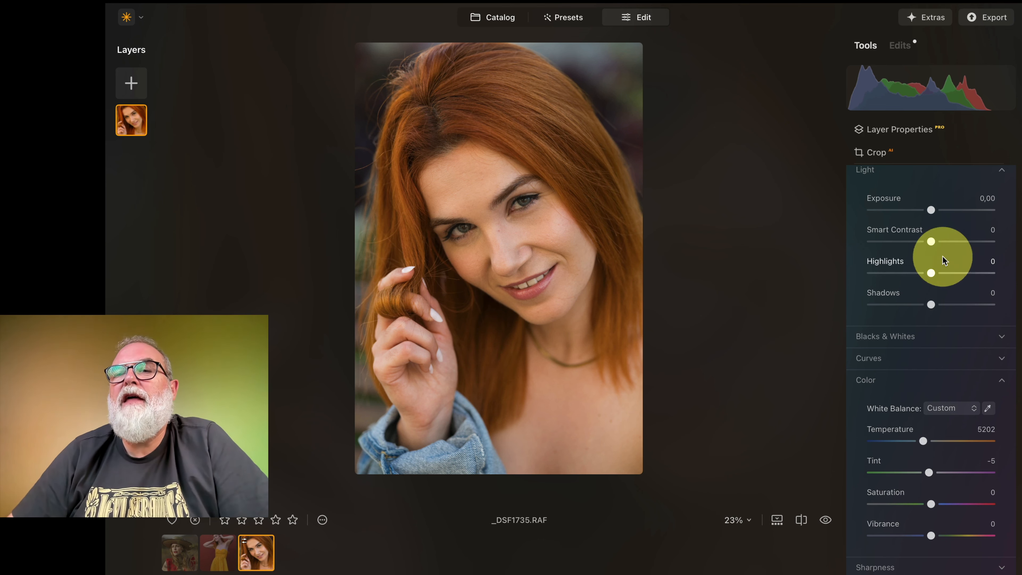
Try an Exposure change and reset it, and set Highlights to -22 and Smart Contrast to 42
mouse_move(930, 209)
mouse_down()
mouse_move(946, 210)
mouse_move(935, 212)
mouse_up()
double_click(935, 212)
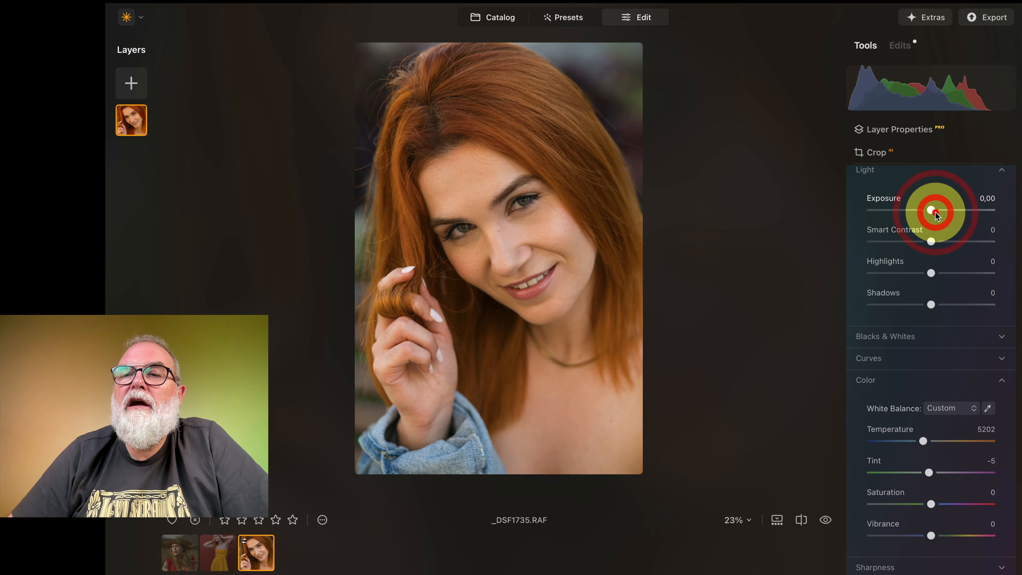
drag(931, 273, 957, 242)
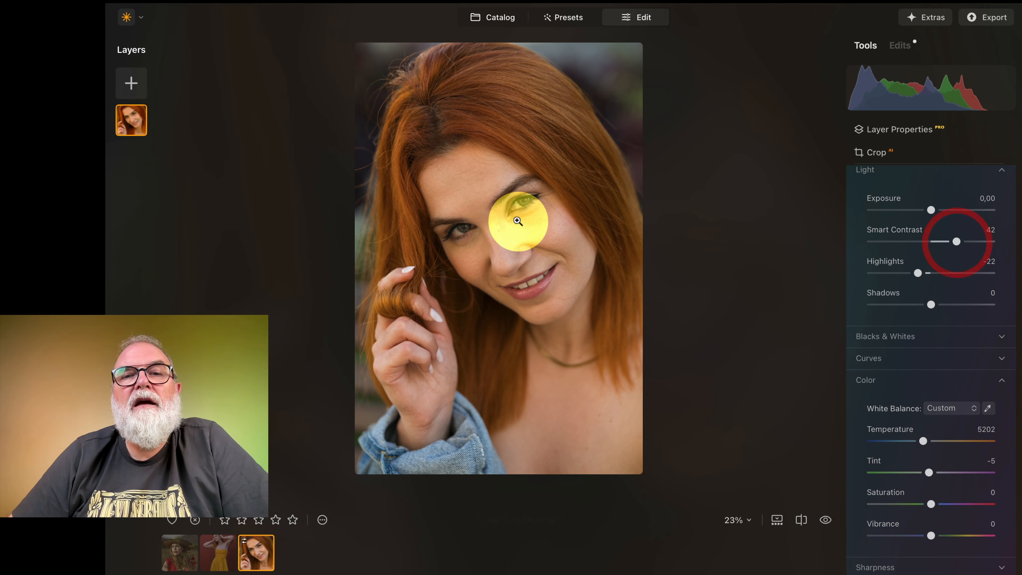
Check the skin up close, reset Smart Contrast to 0 and set Shadows to 6
click(517, 218)
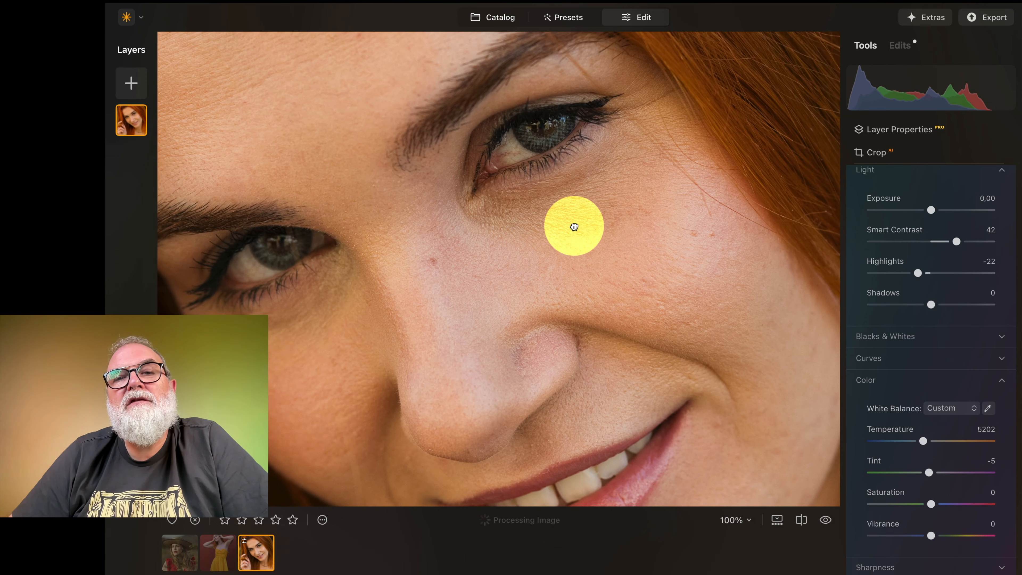
click(574, 224)
double_click(956, 241)
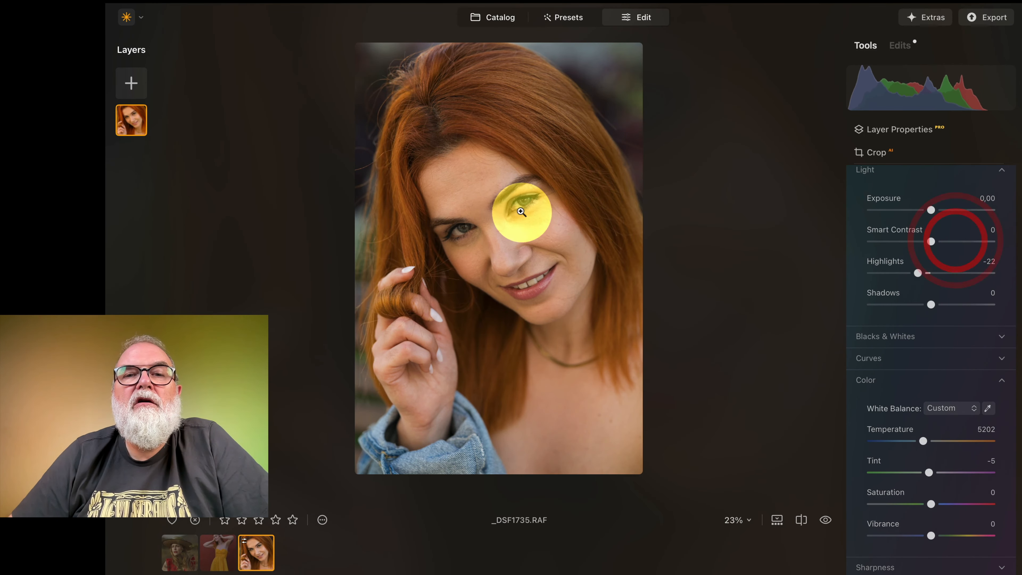
drag(931, 304, 935, 306)
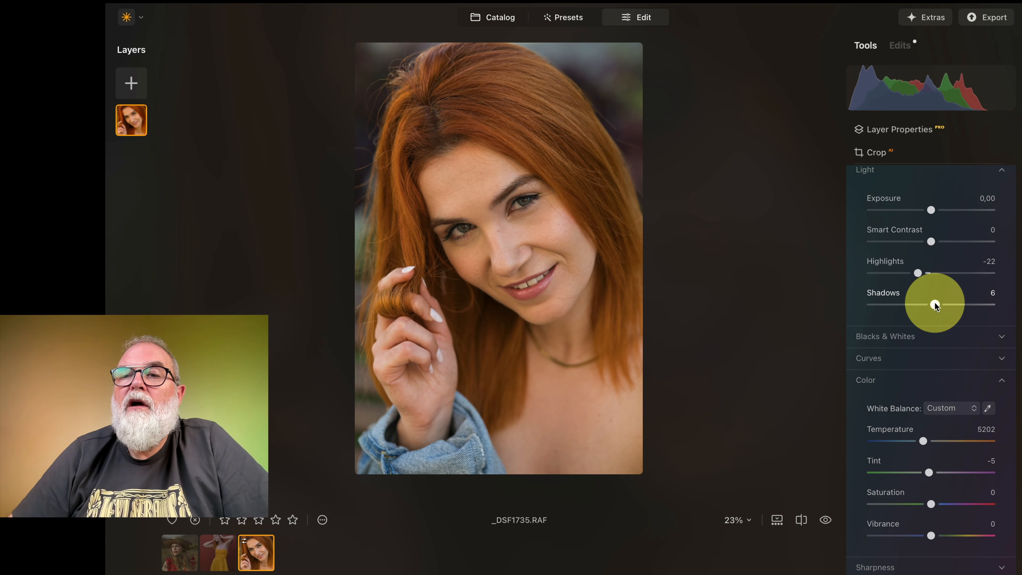
scroll(978, 194, up, 5)
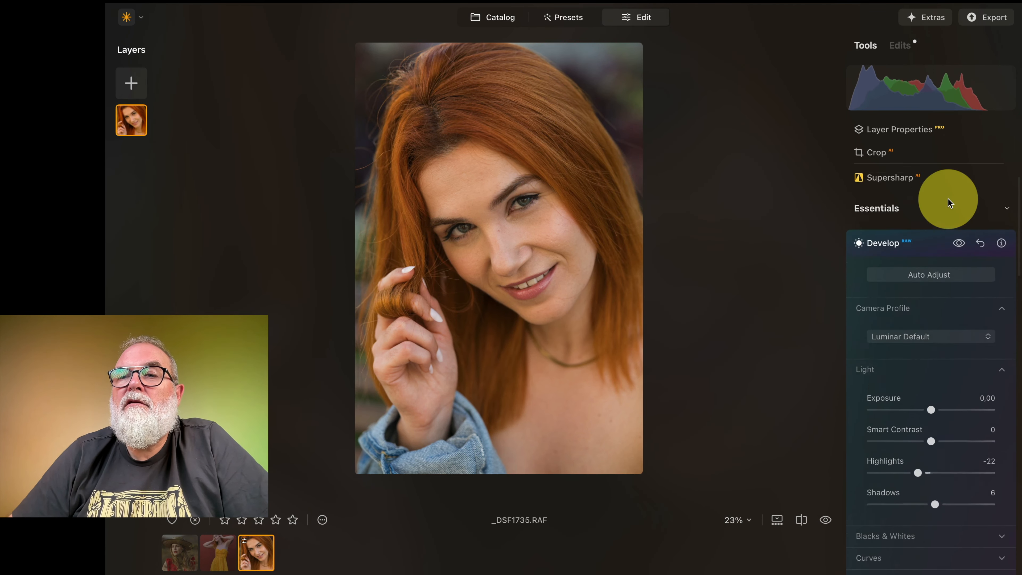
scroll(938, 226, up, 1)
click(924, 259)
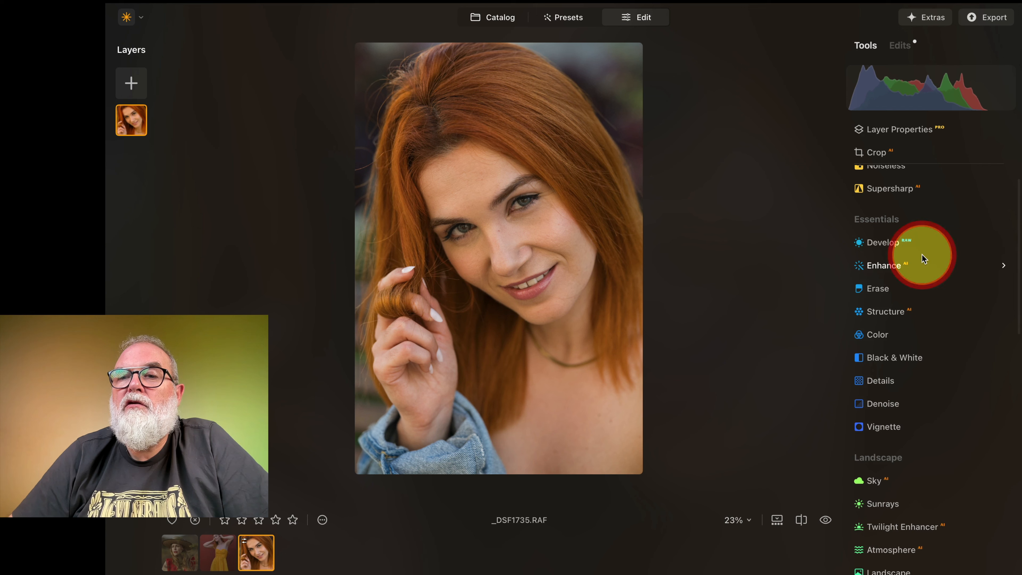
Set Accent to 36 in the Enhance tool and inspect the eyes and forehead up close
click(894, 263)
drag(870, 346, 915, 348)
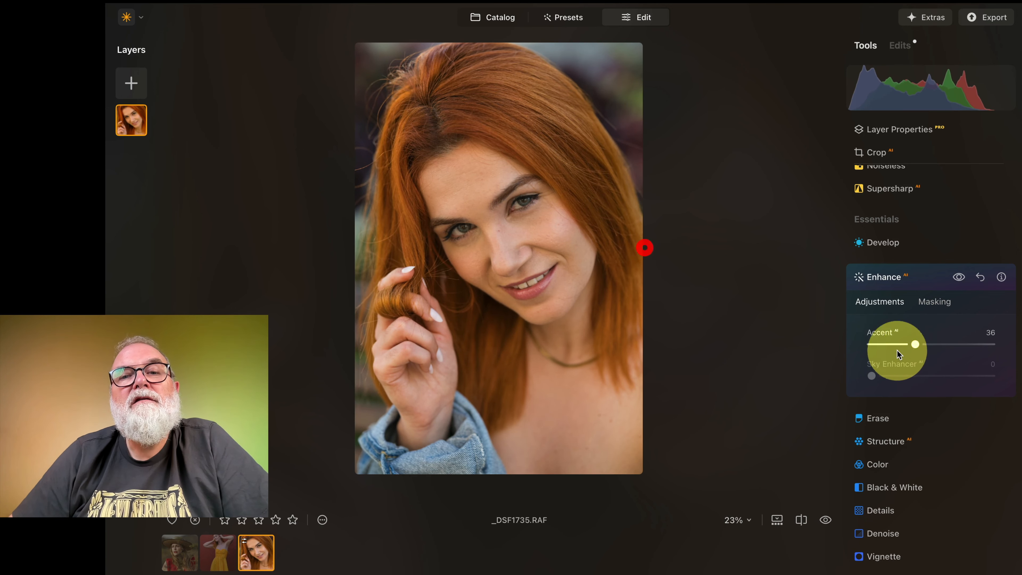
click(546, 224)
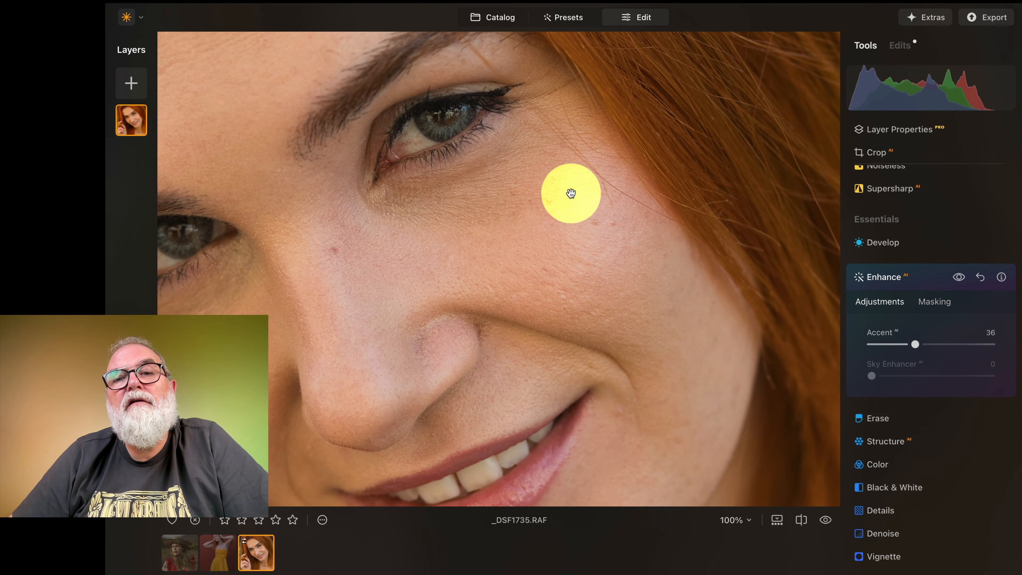
drag(348, 96, 571, 192)
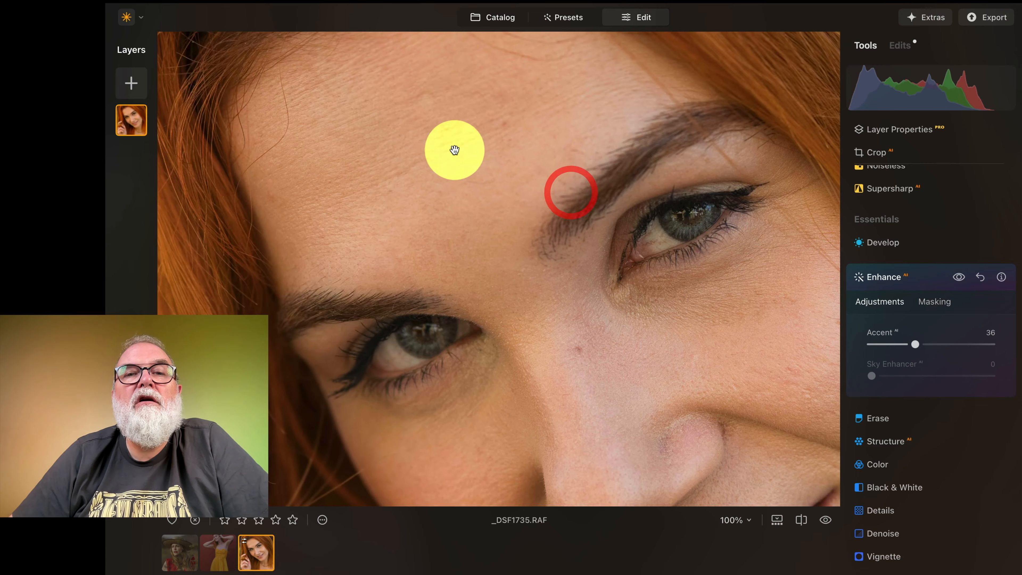
click(453, 151)
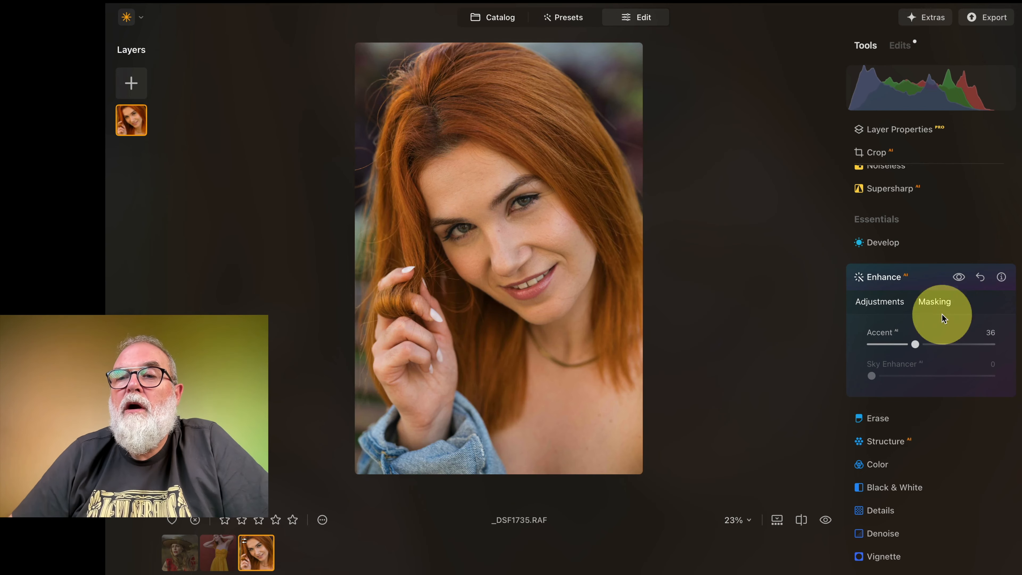
click(925, 277)
Try Studio Light with Amount 8, Brightness 19 and Smoothness 64, and reset the tool
scroll(916, 322, down, 10)
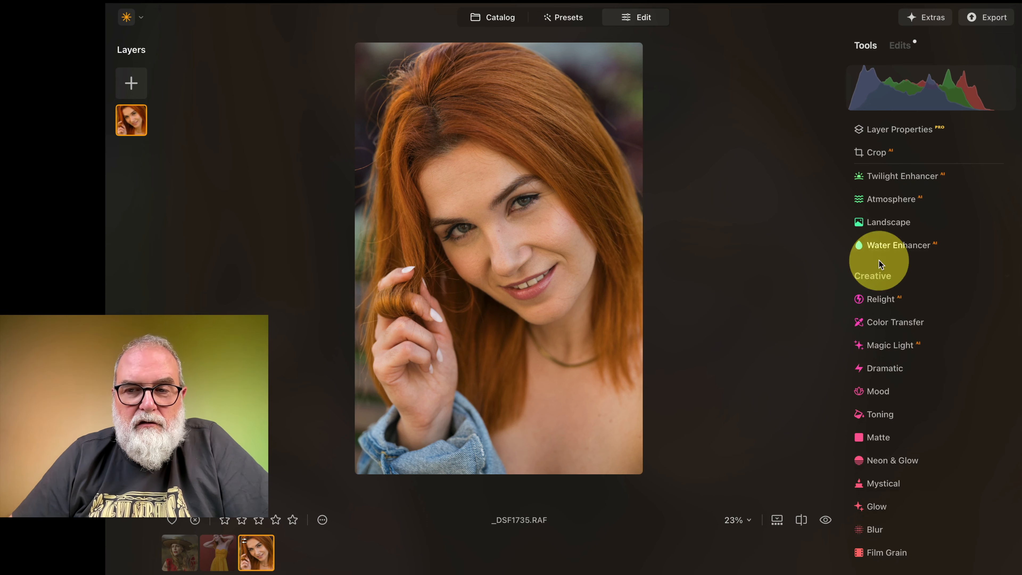
scroll(878, 263, down, 8)
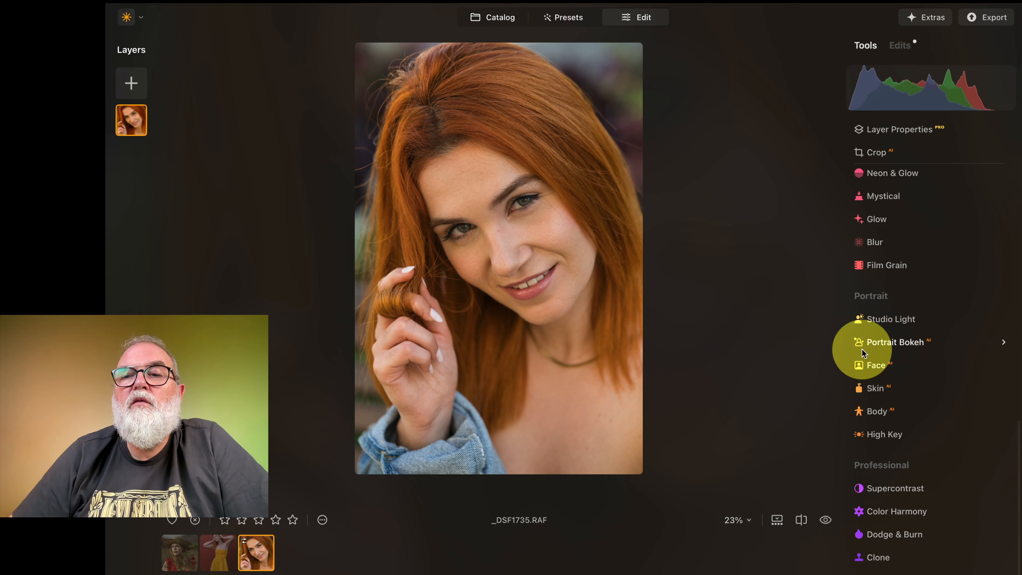
click(890, 322)
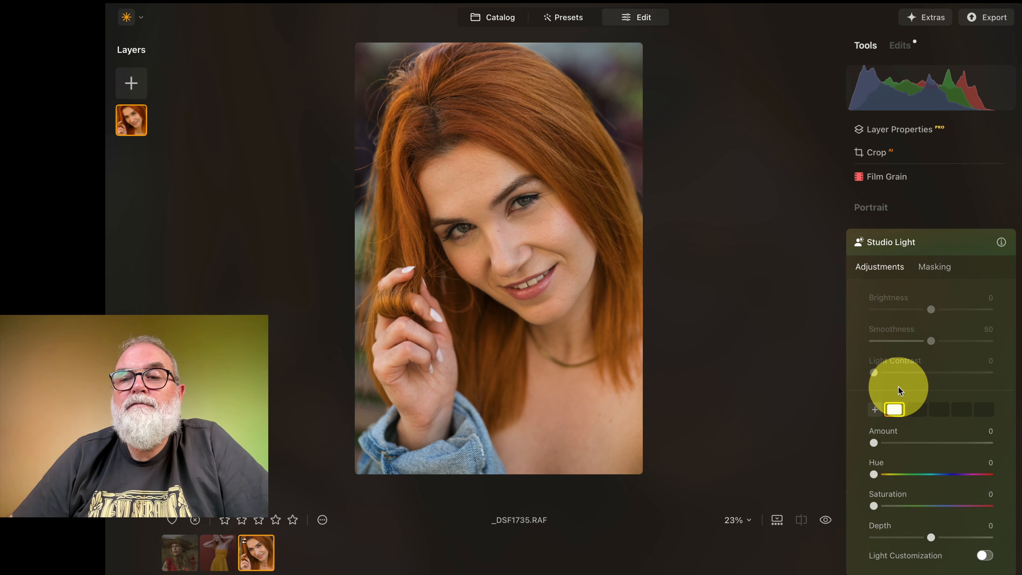
drag(529, 303, 507, 250)
drag(873, 443, 919, 443)
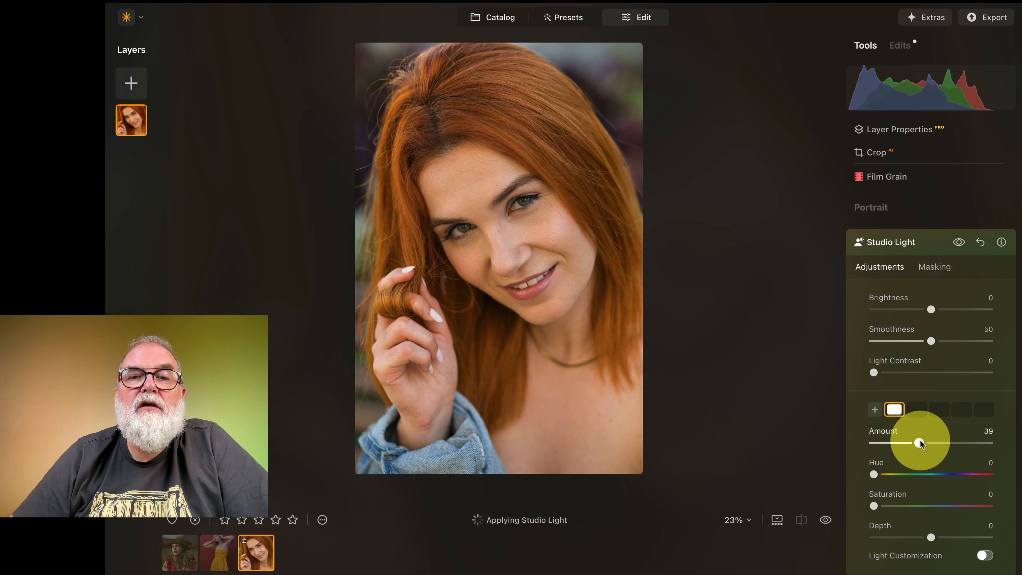
drag(921, 442, 883, 443)
drag(926, 305, 948, 341)
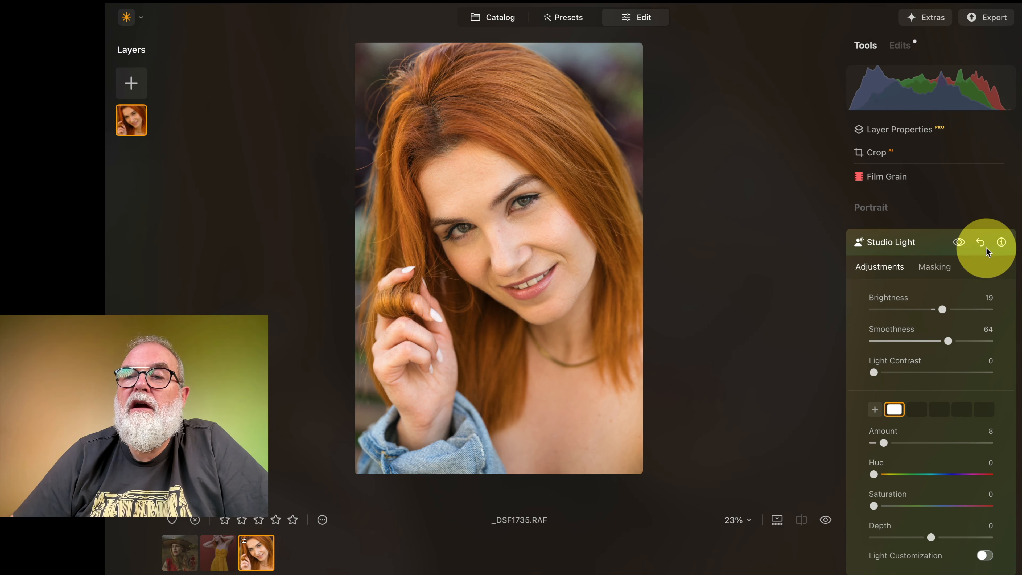
click(960, 242)
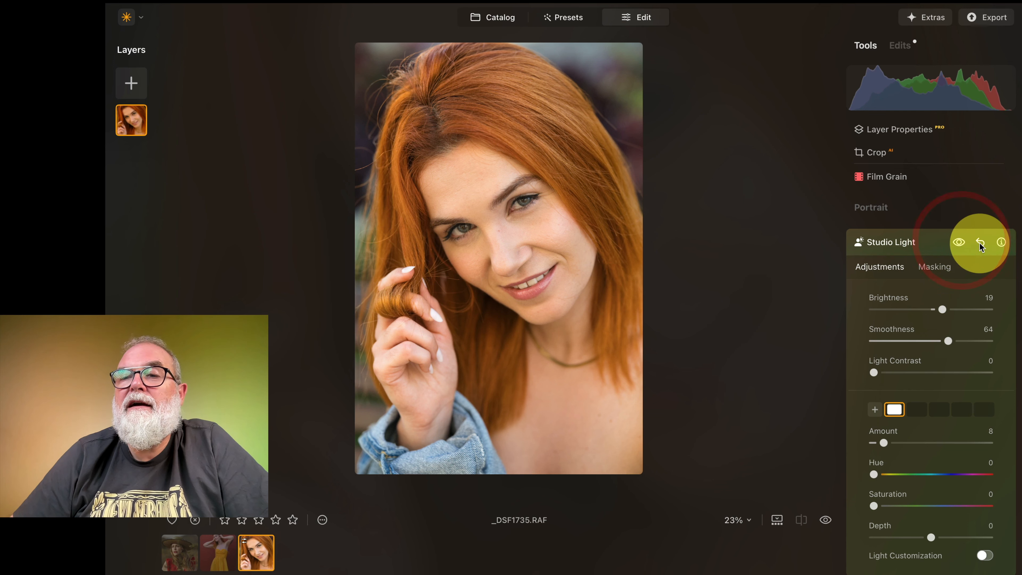
click(980, 243)
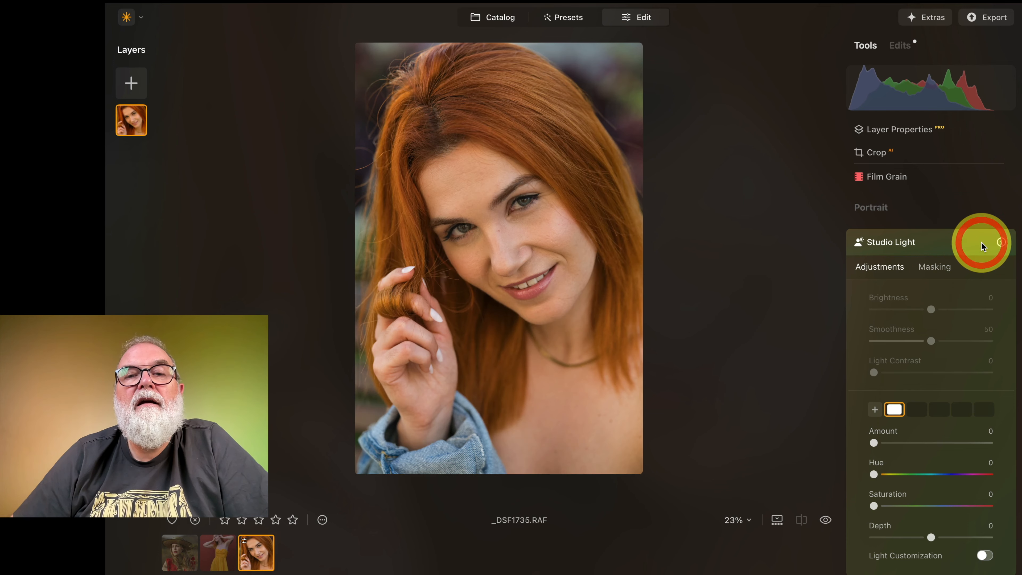
click(943, 243)
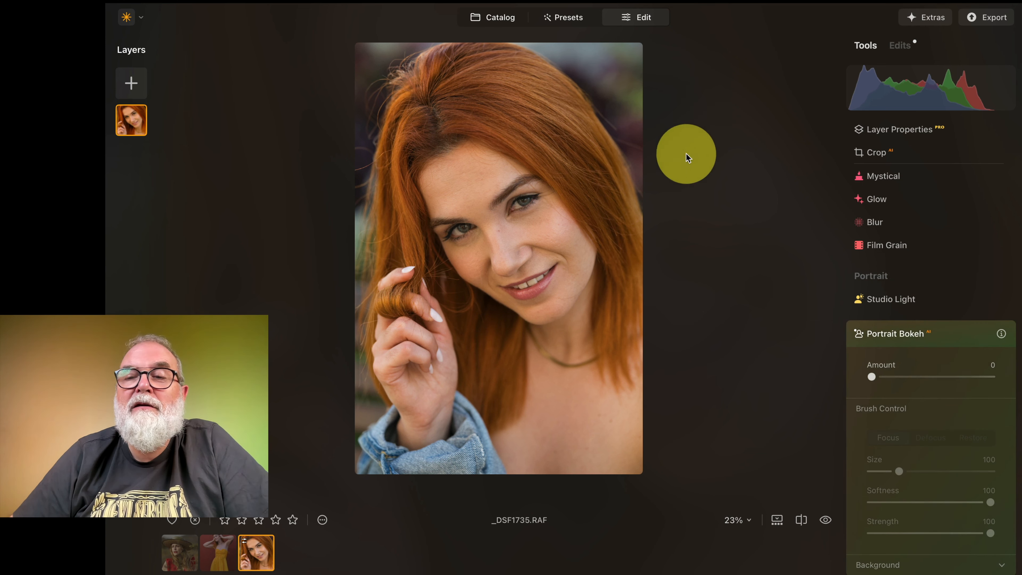
Try Portrait Bokeh with Amount 85 and 64, and reset the tool
drag(873, 375, 976, 381)
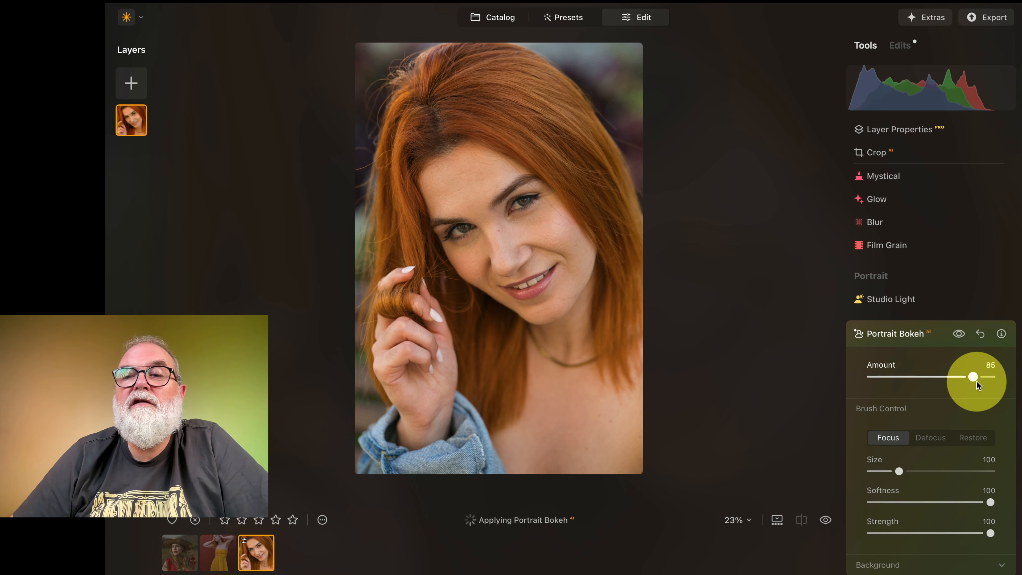
drag(974, 378, 857, 378)
drag(966, 373, 840, 370)
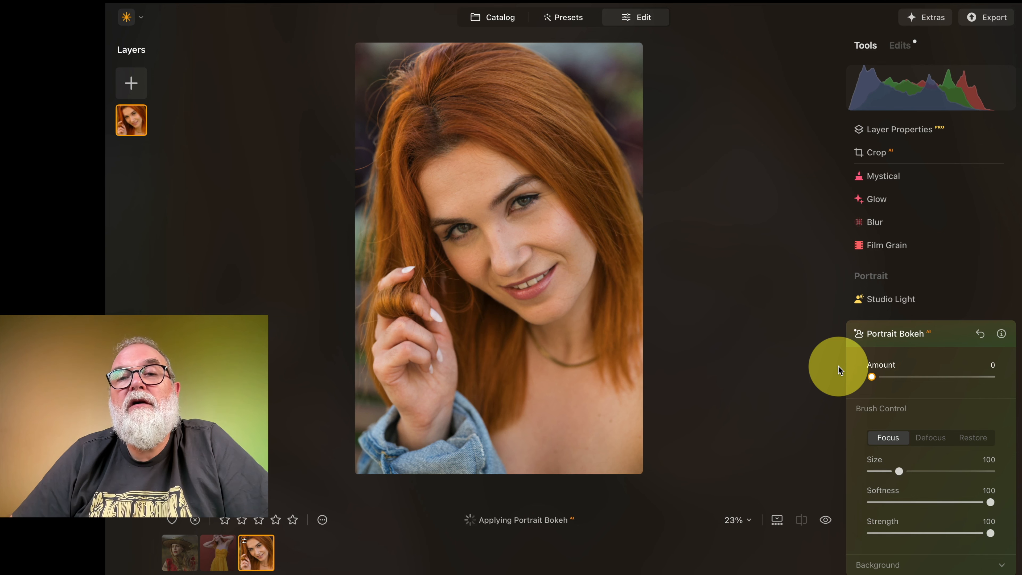
drag(840, 370, 949, 372)
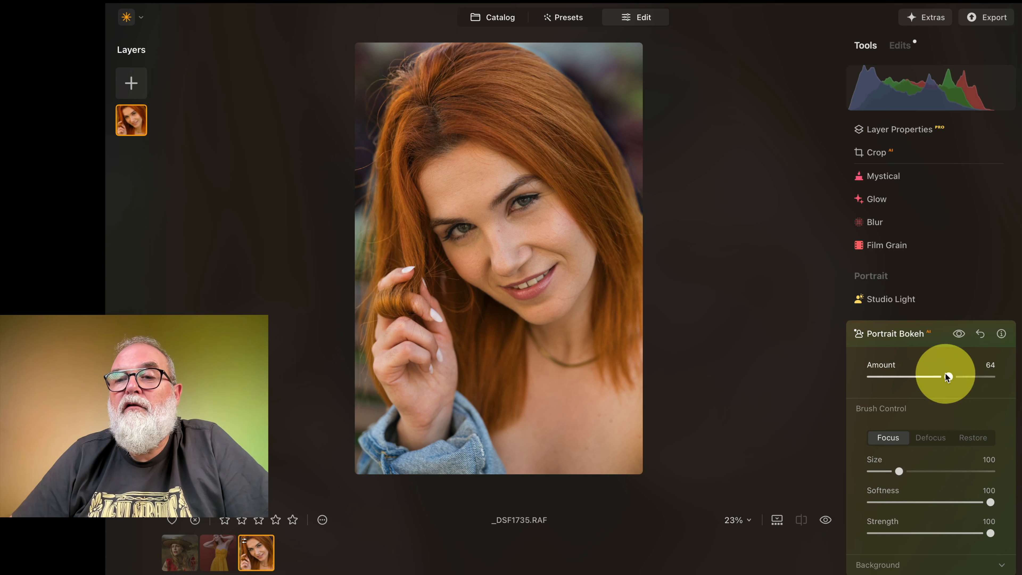
click(980, 334)
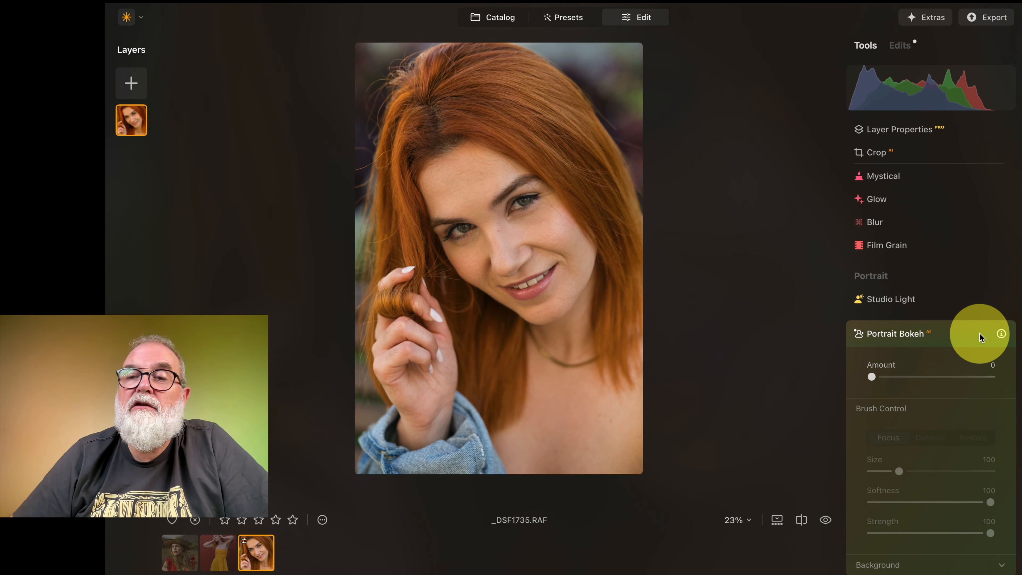
click(951, 333)
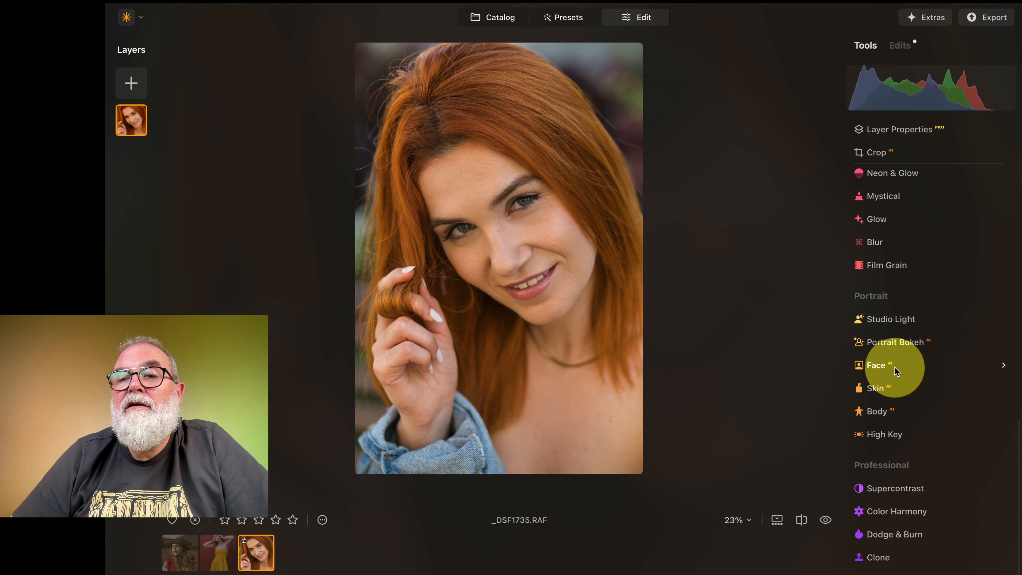
Open the Face tool, check its masking options, and set Face Light to 4
click(1000, 366)
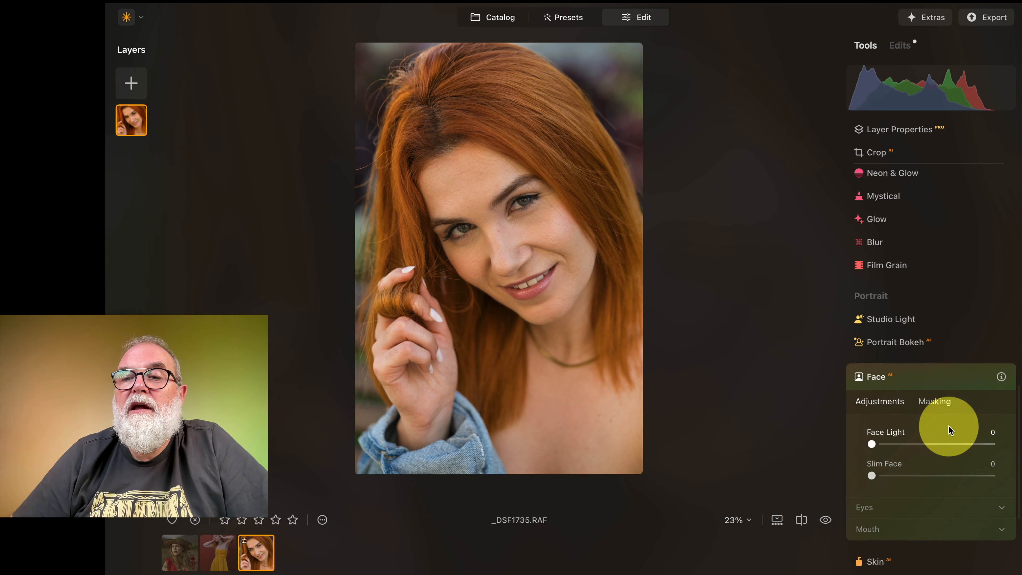
scroll(948, 426, down, 2)
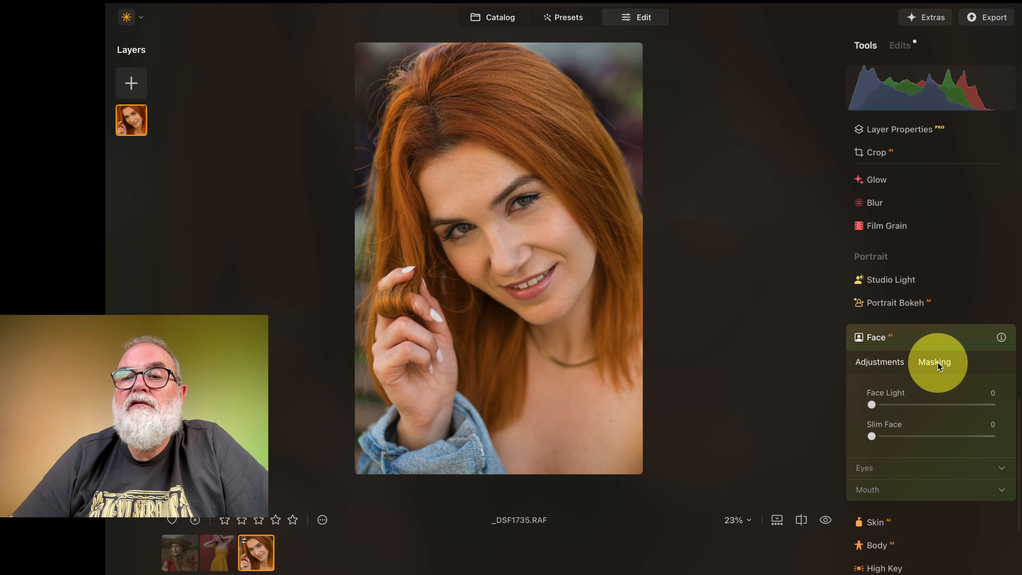
click(939, 365)
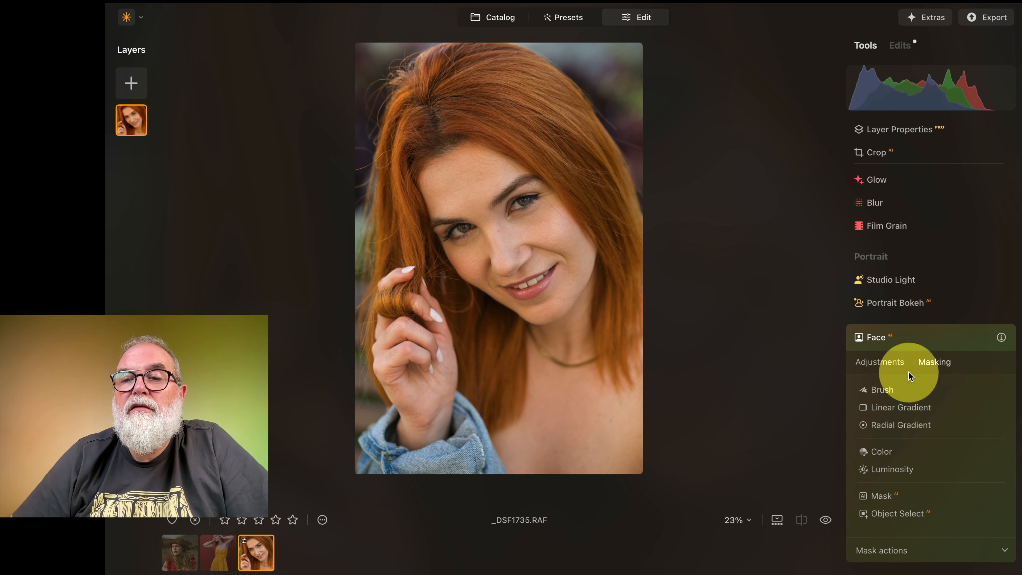
click(891, 366)
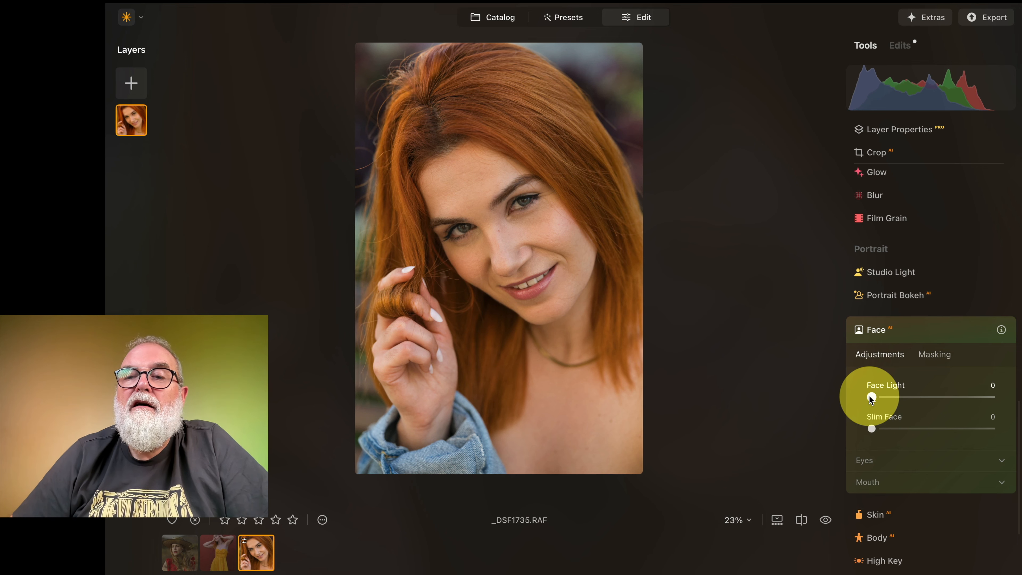
mouse_move(870, 397)
mouse_down()
mouse_move(922, 399)
mouse_move(887, 403)
mouse_up()
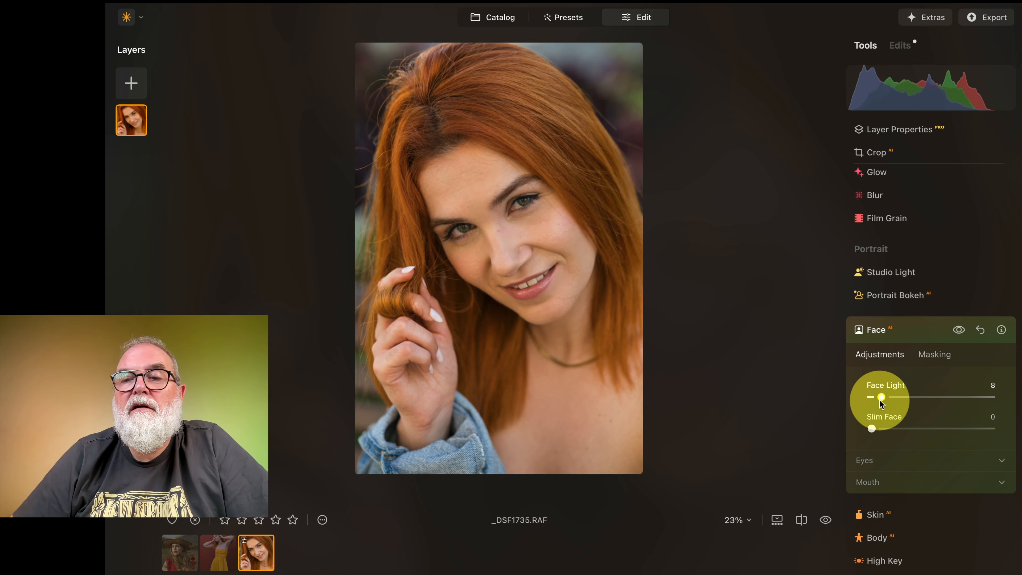
drag(873, 401, 867, 402)
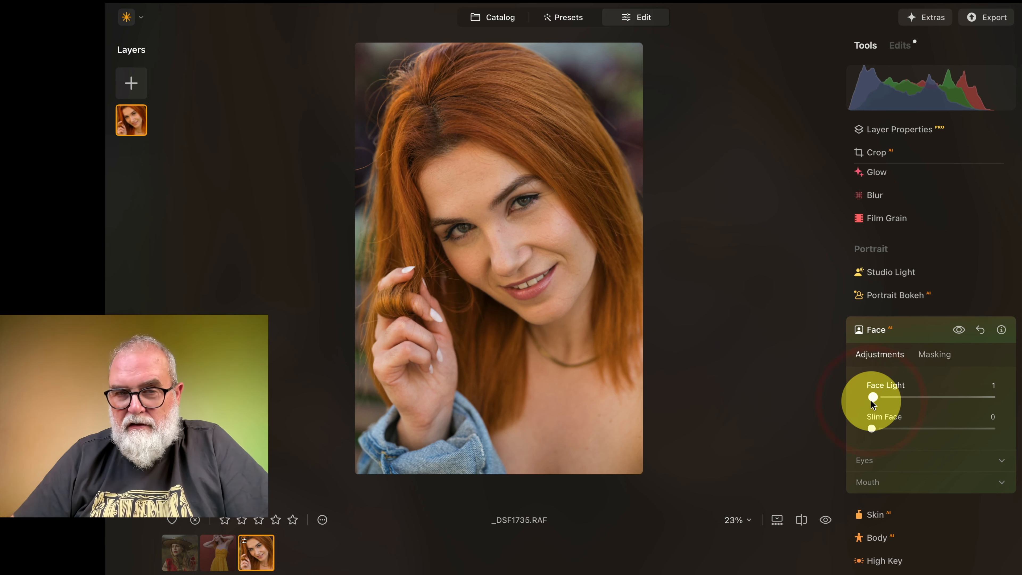
drag(871, 400, 877, 398)
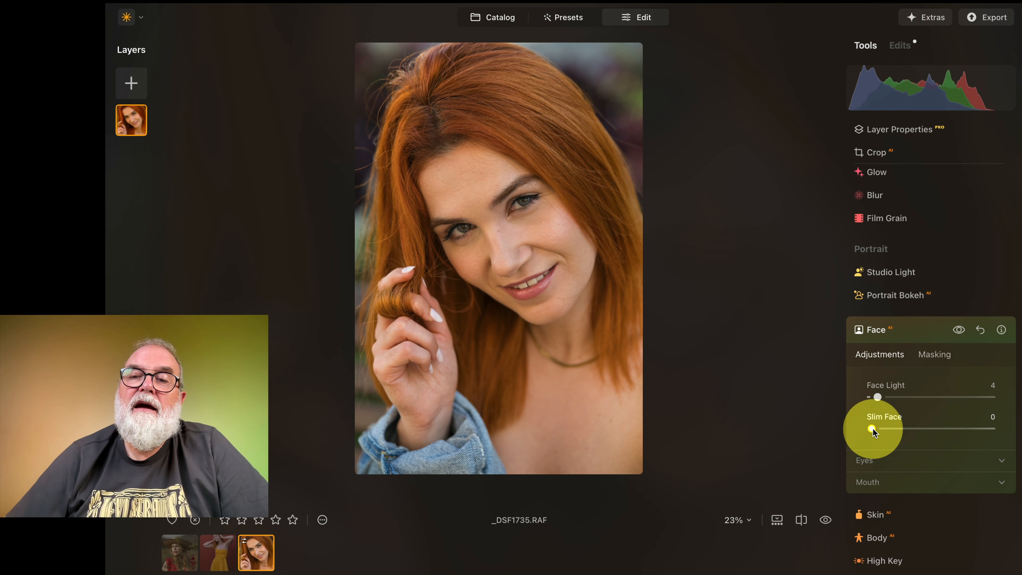
Try Slim Face at 100 and return it to 0
drag(873, 428, 1000, 435)
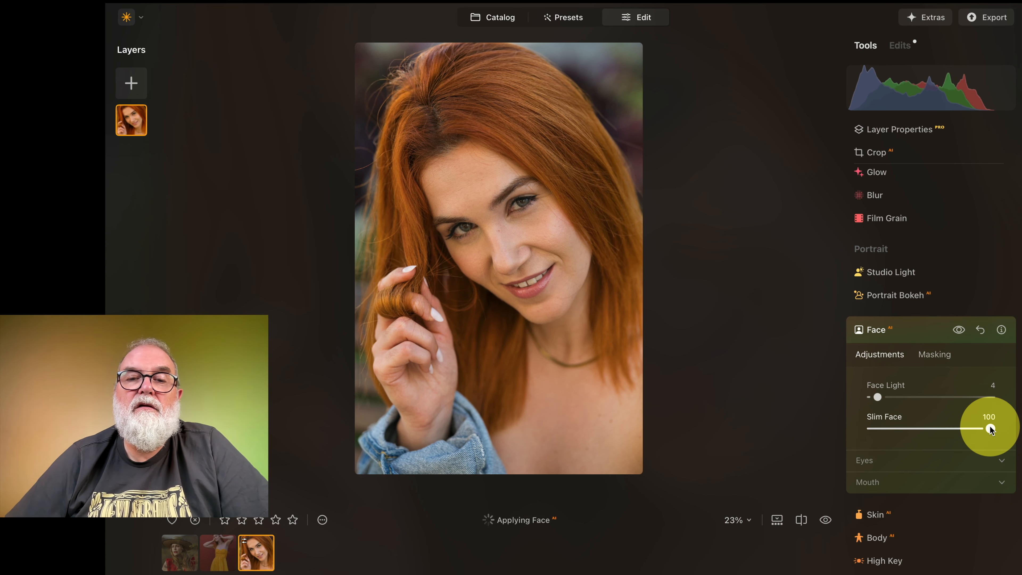
drag(990, 430, 800, 417)
click(795, 415)
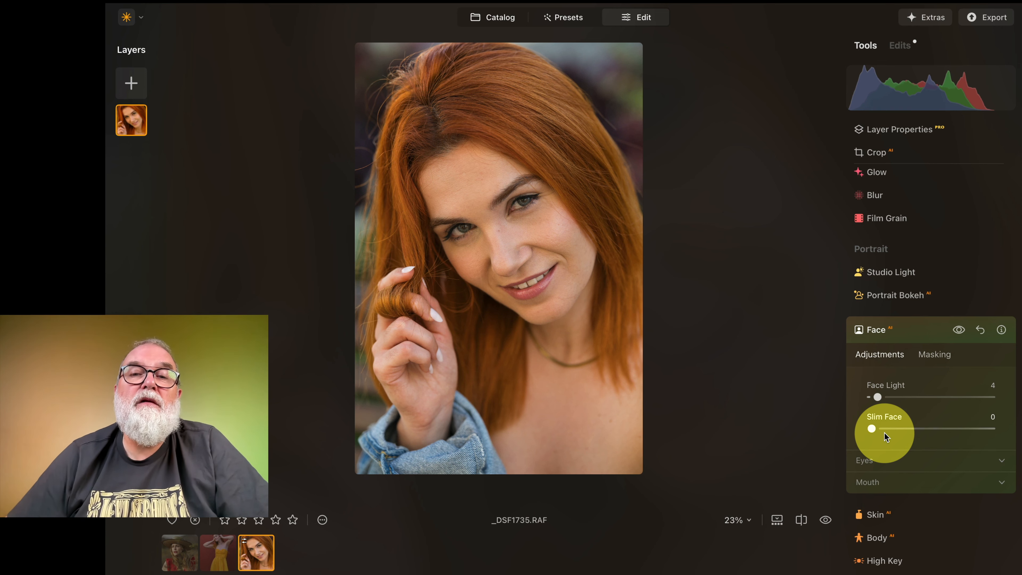
Try the Blue and Green iris colors in the Face tool's Eyes settings, and restore Original
scroll(906, 429, down, 3)
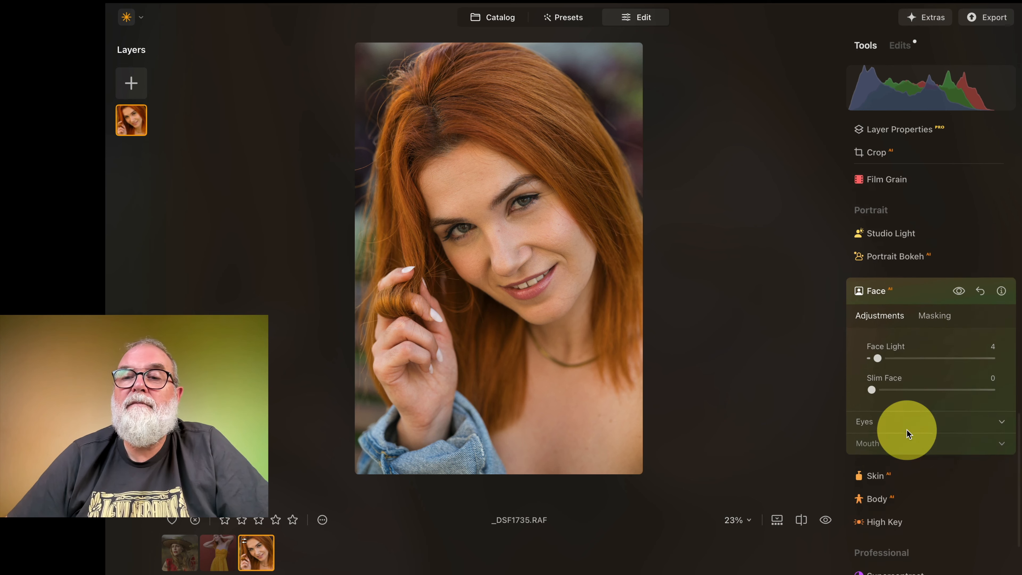
click(1000, 401)
scroll(981, 410, down, 2)
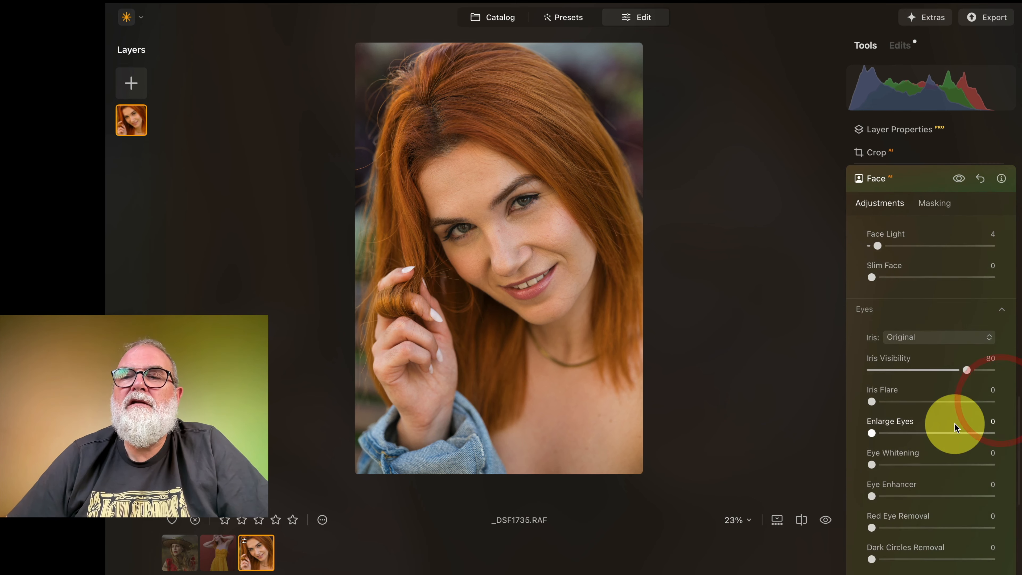
click(518, 197)
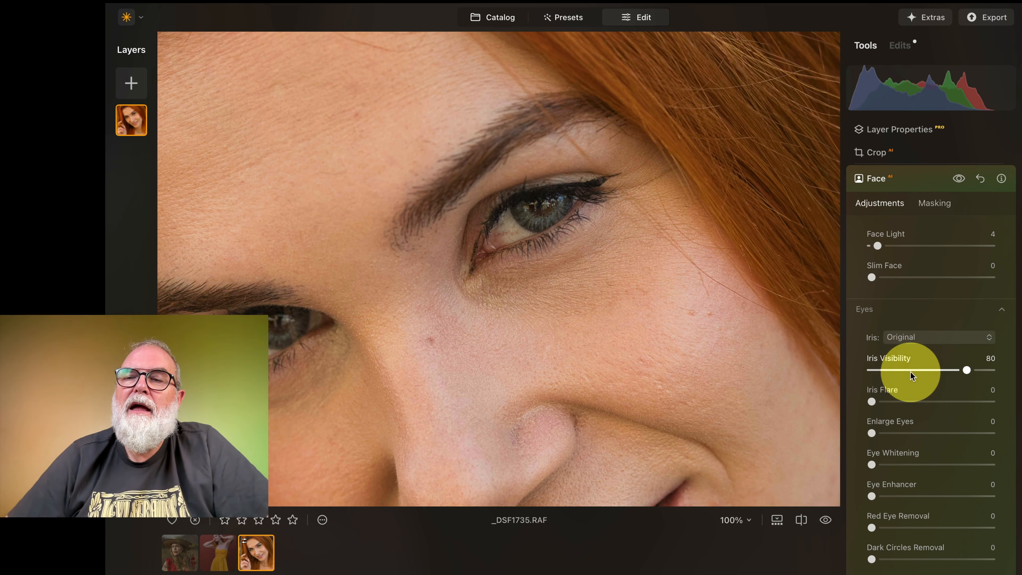
click(912, 339)
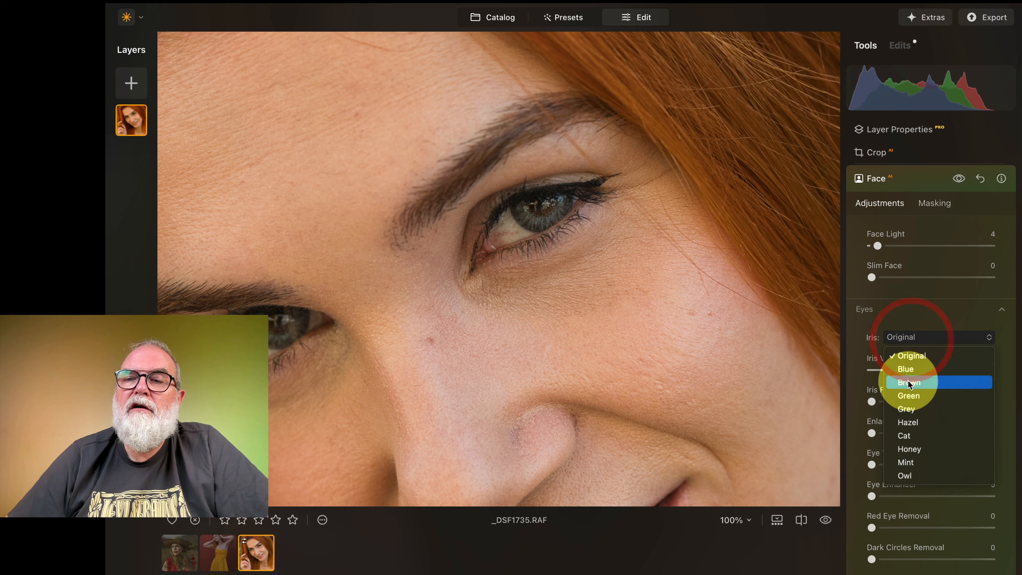
click(912, 369)
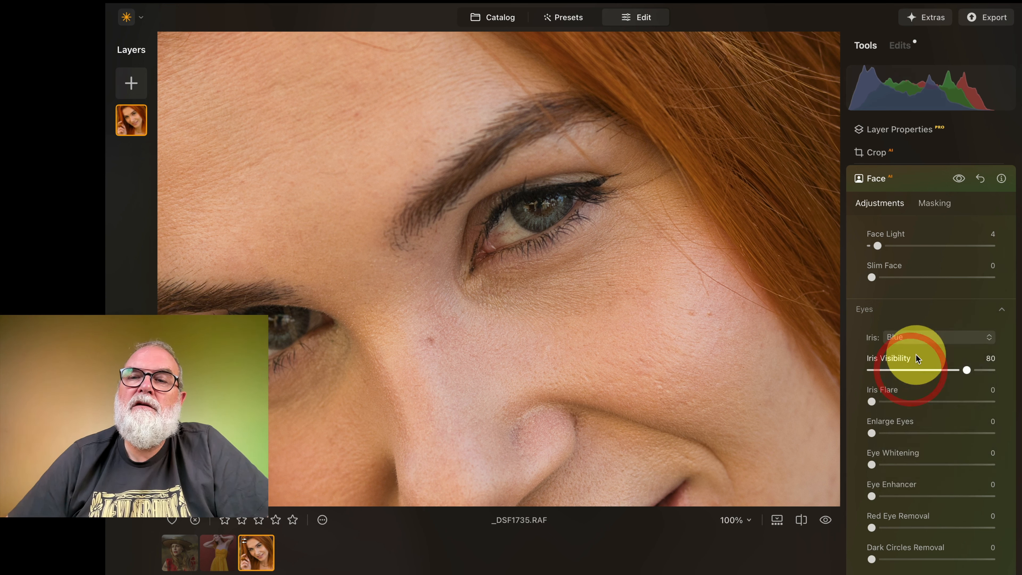
click(917, 336)
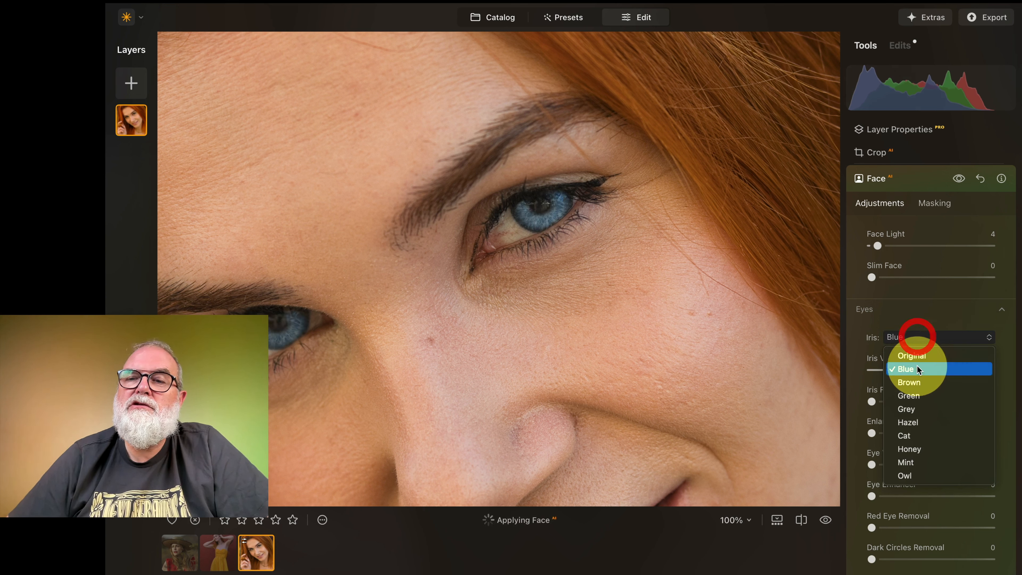
click(911, 397)
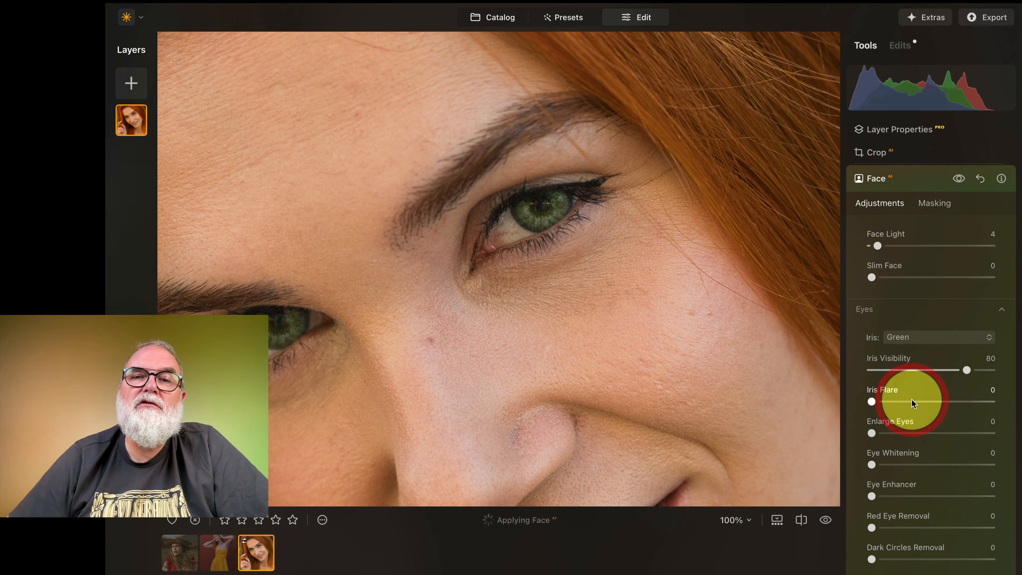
click(920, 338)
click(906, 354)
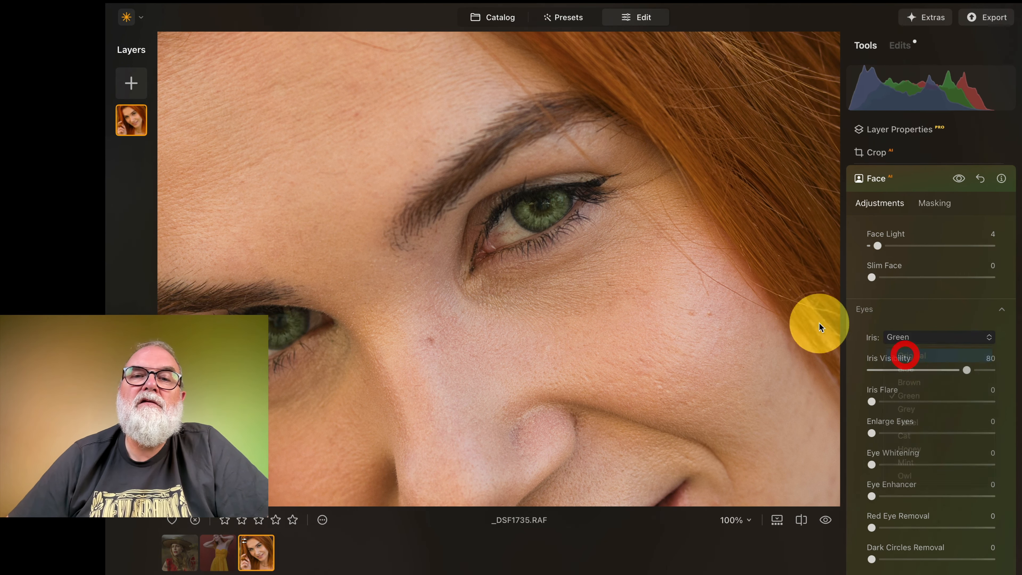
Examine the iris and its reflections at 400%, and check both eyes and the face at 50%
key(super+equal)
key(super+equal)
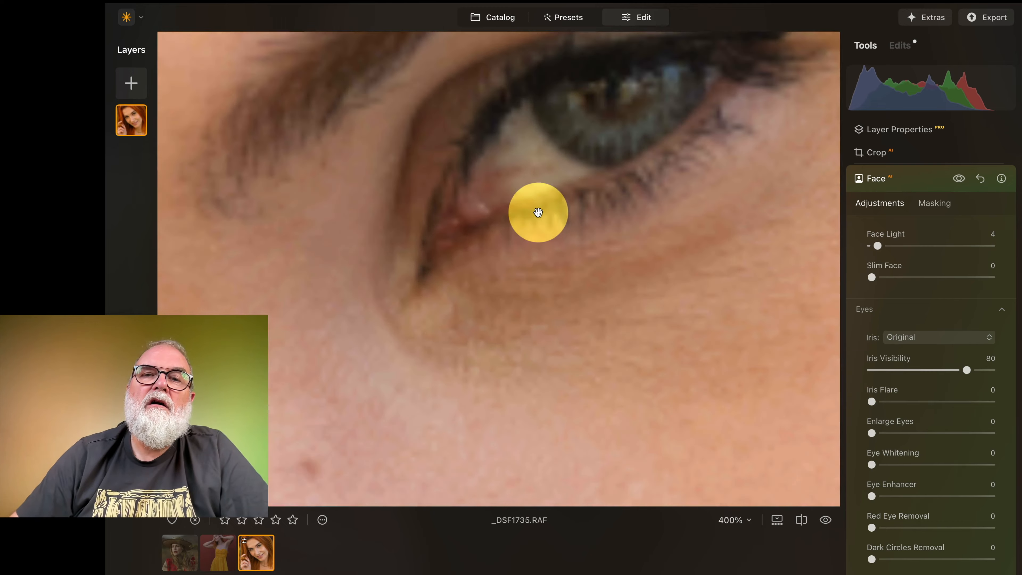
drag(697, 85, 557, 229)
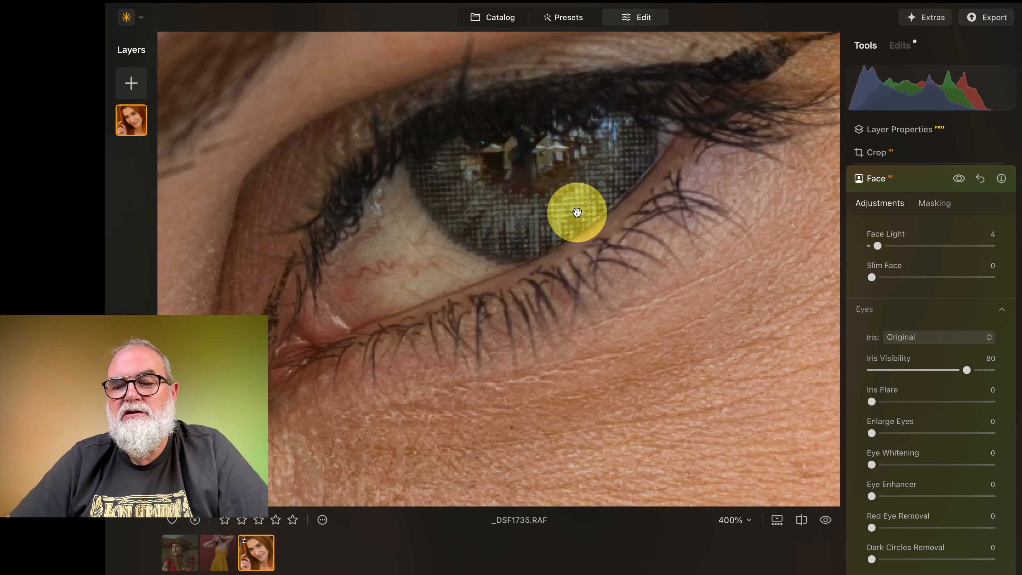
key(super+minus)
key(super+minus)
key(super+minus)
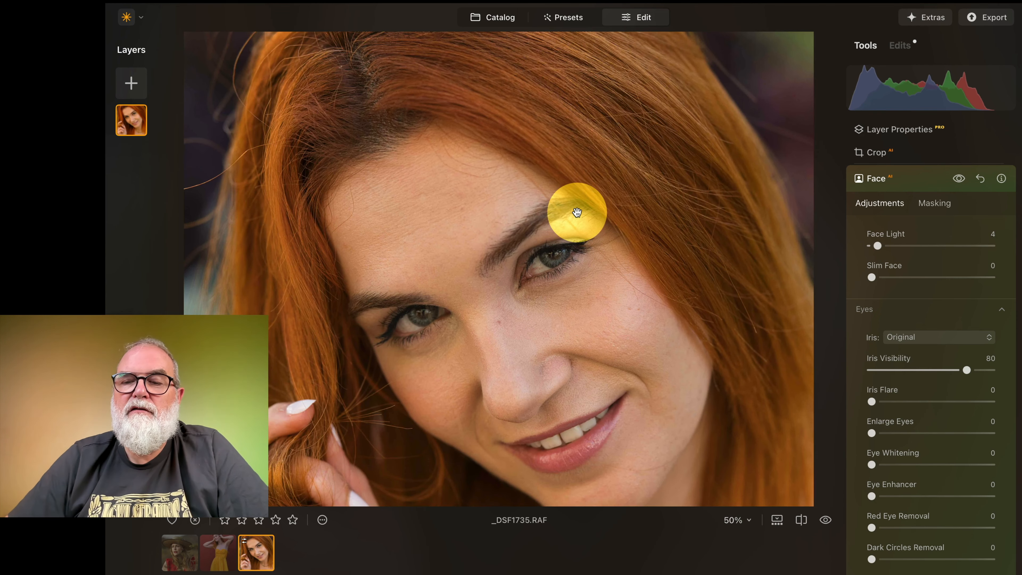
drag(548, 362, 509, 277)
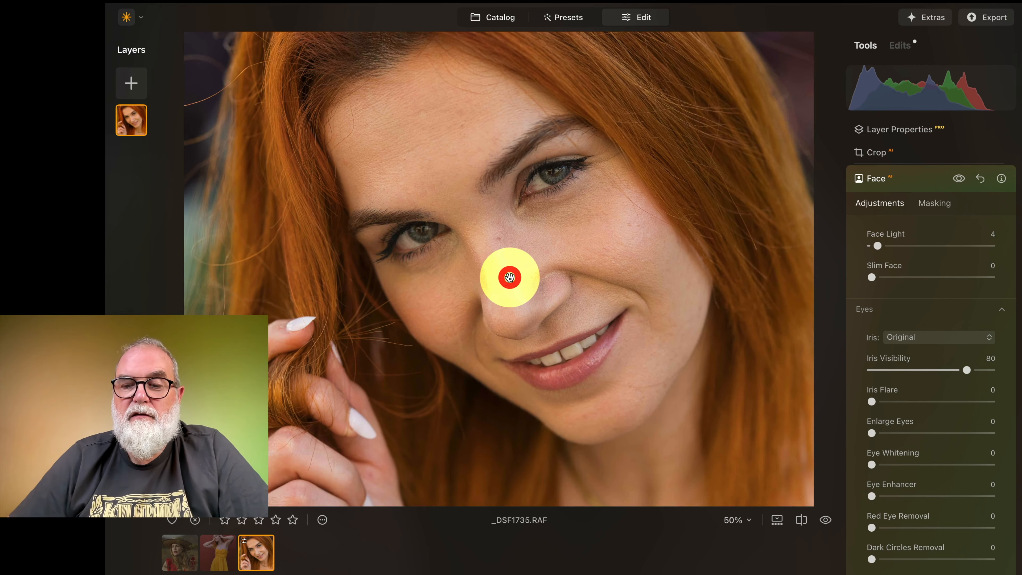
key(super+0)
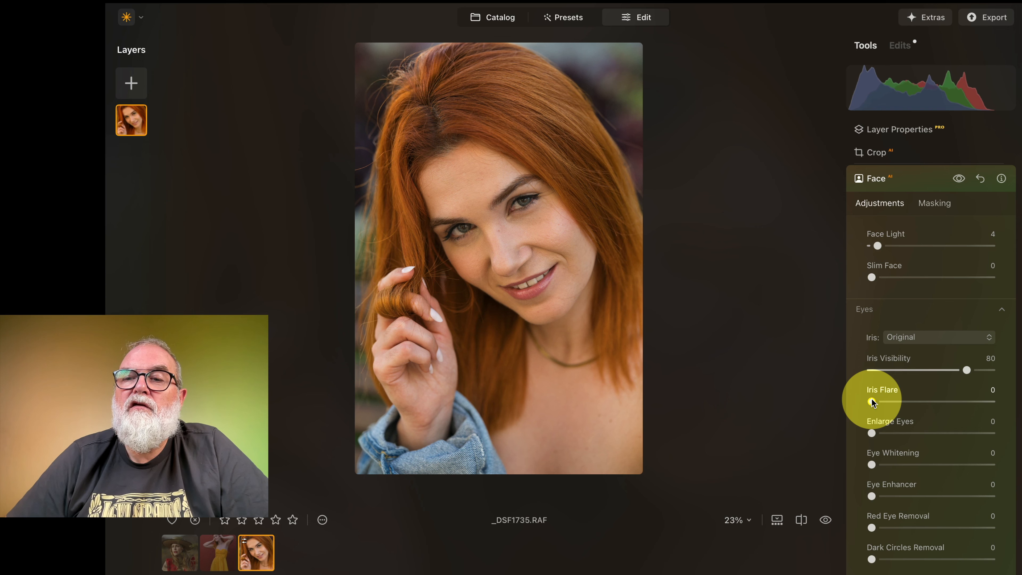
Set Iris Flare to 45, try Enlarge Eyes at 96 and reset it to 0
drag(871, 402, 925, 401)
click(520, 209)
drag(873, 433, 989, 435)
click(688, 335)
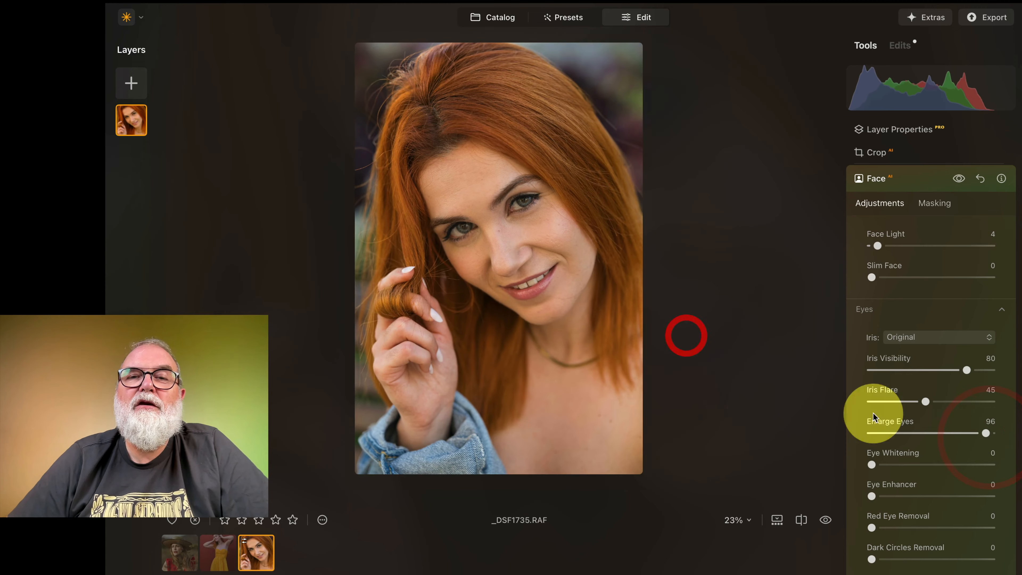
double_click(986, 433)
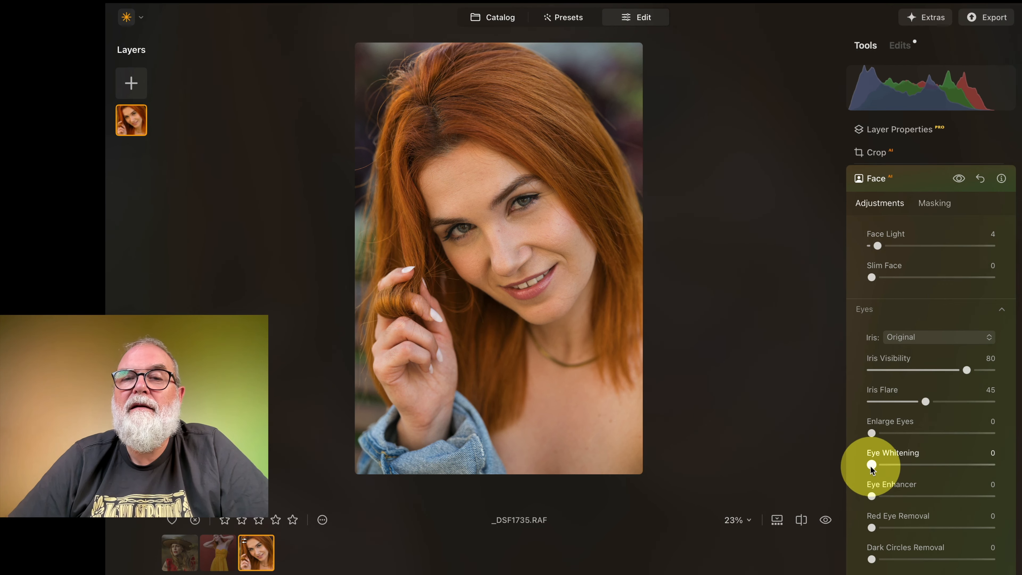
Try Eye Whitening on the close-up eye, return it to 0, and set Eye Enhancer to 54
click(521, 197)
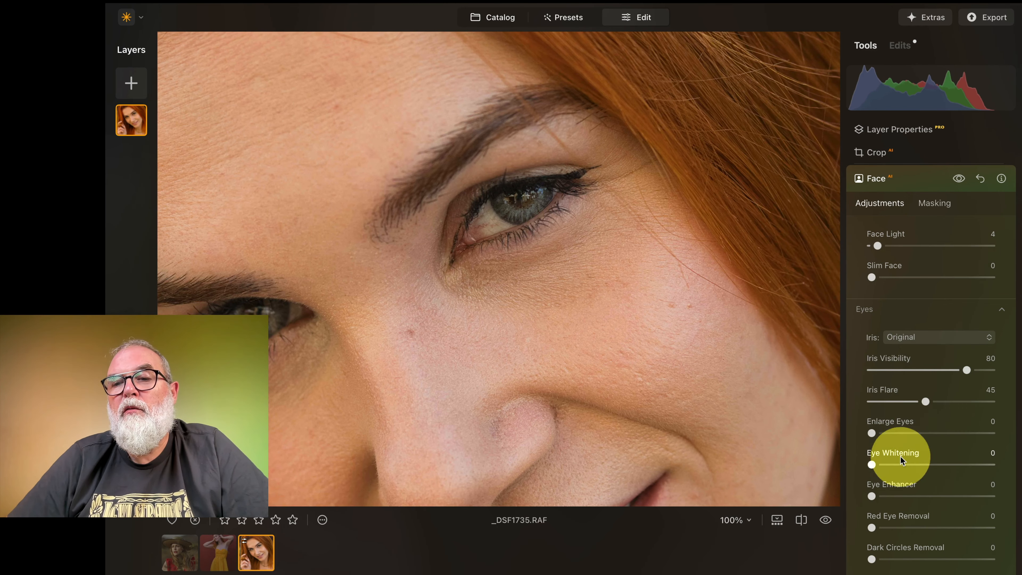
drag(872, 466, 766, 424)
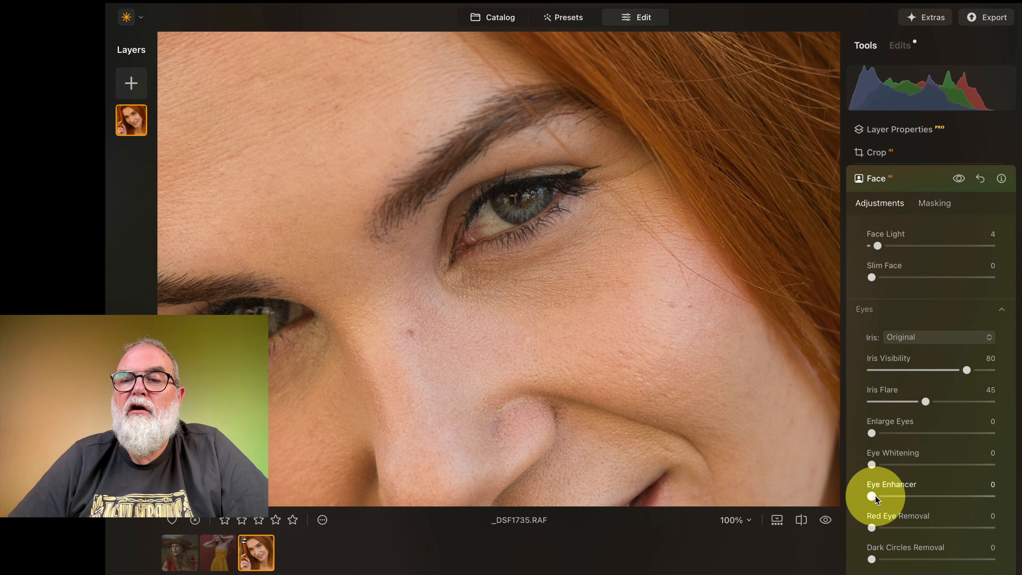
scroll(887, 490, down, 2)
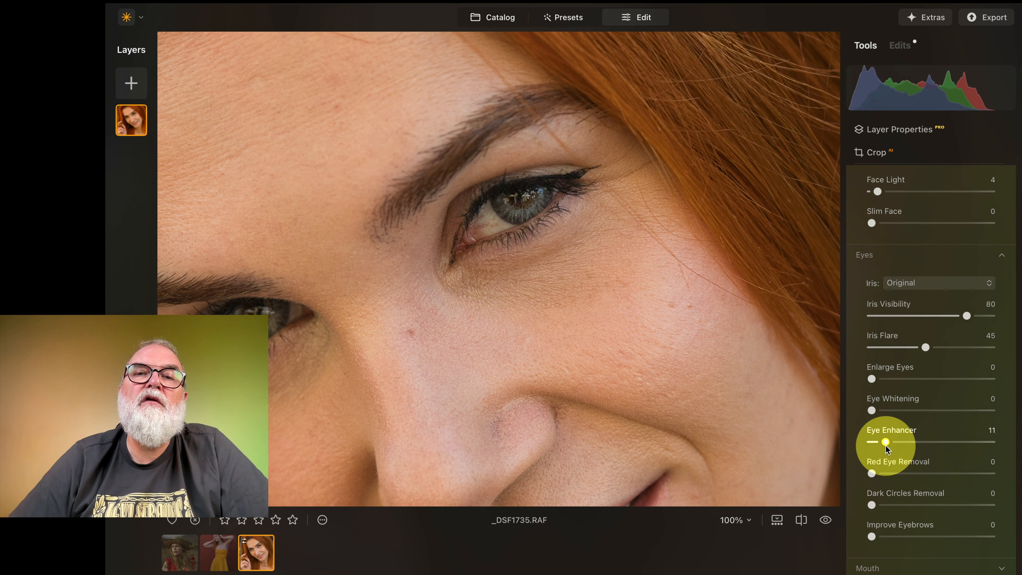
drag(962, 447, 938, 444)
click(633, 357)
Compare the edited portrait with its unedited original
click(825, 520)
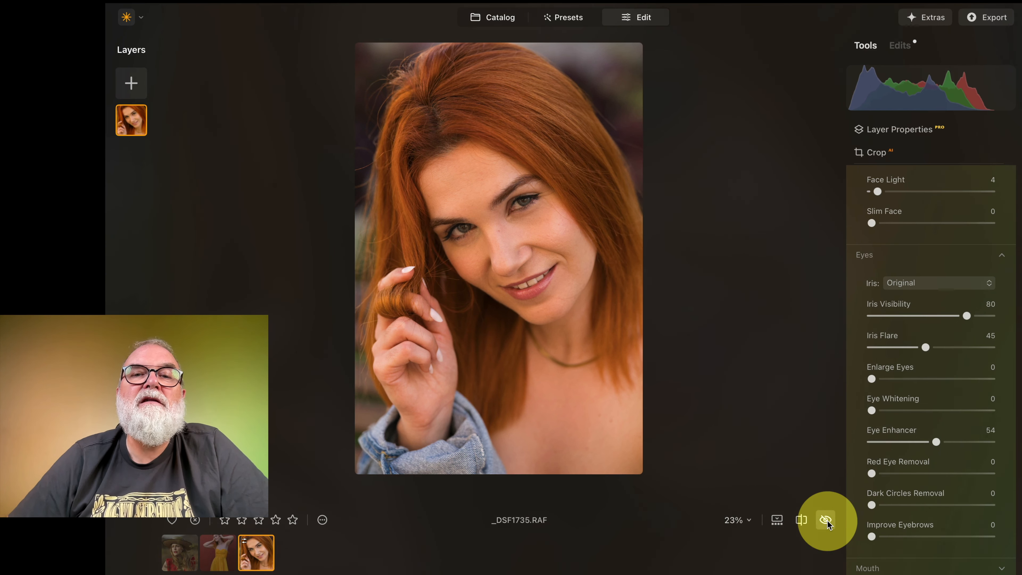
click(827, 521)
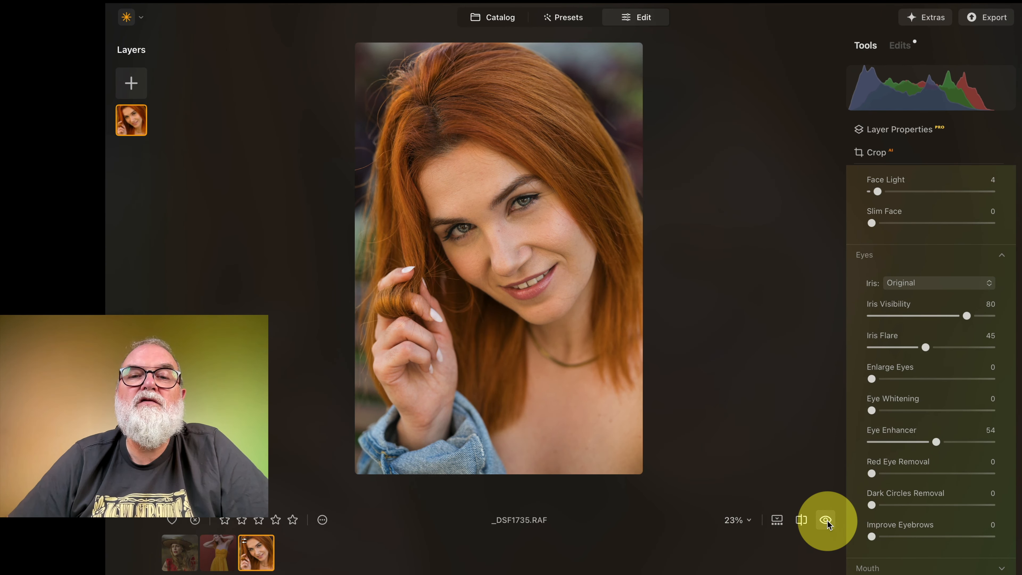
scroll(935, 430, down, 4)
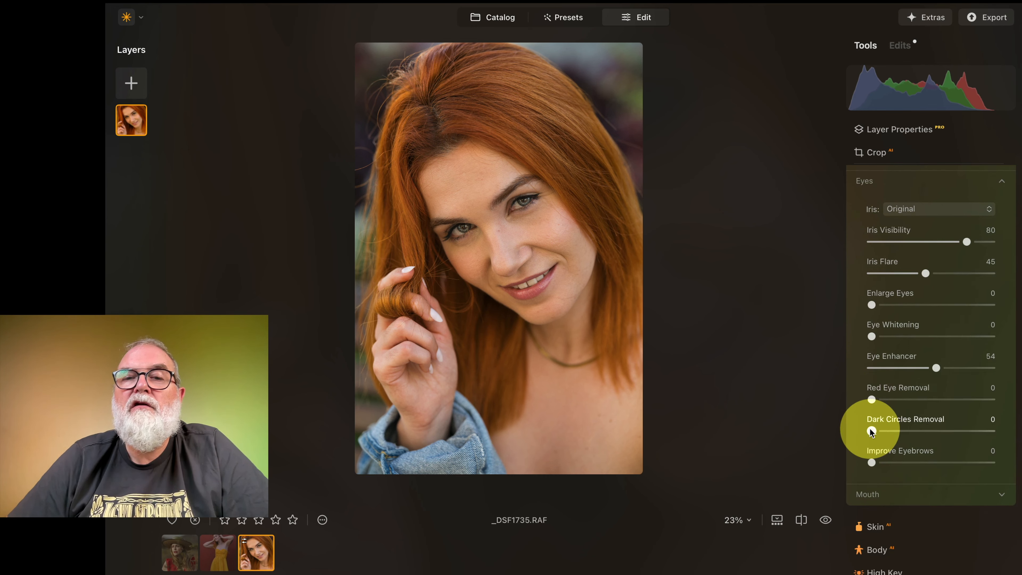
Set Dark Circles Removal to 46, checking the skin under both eyes at 100%
drag(870, 428, 946, 430)
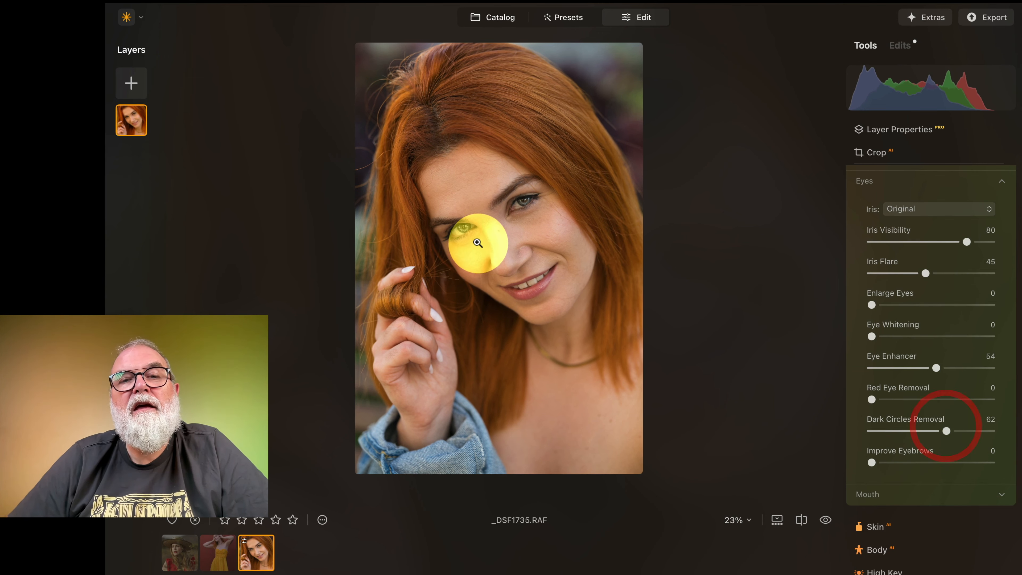
click(478, 242)
drag(632, 210, 593, 227)
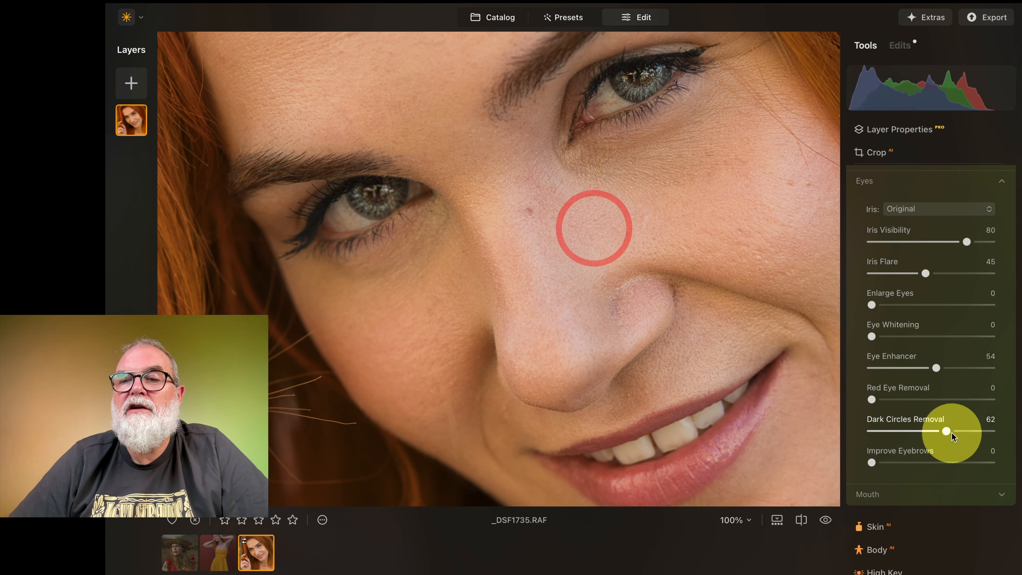
drag(946, 431, 908, 453)
drag(624, 261, 602, 313)
drag(627, 222, 612, 242)
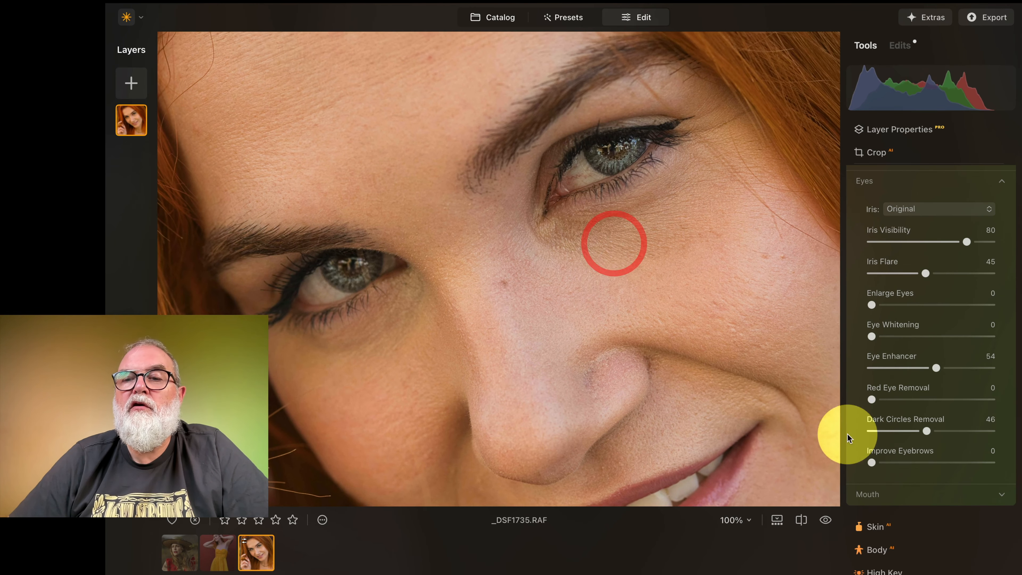
click(661, 262)
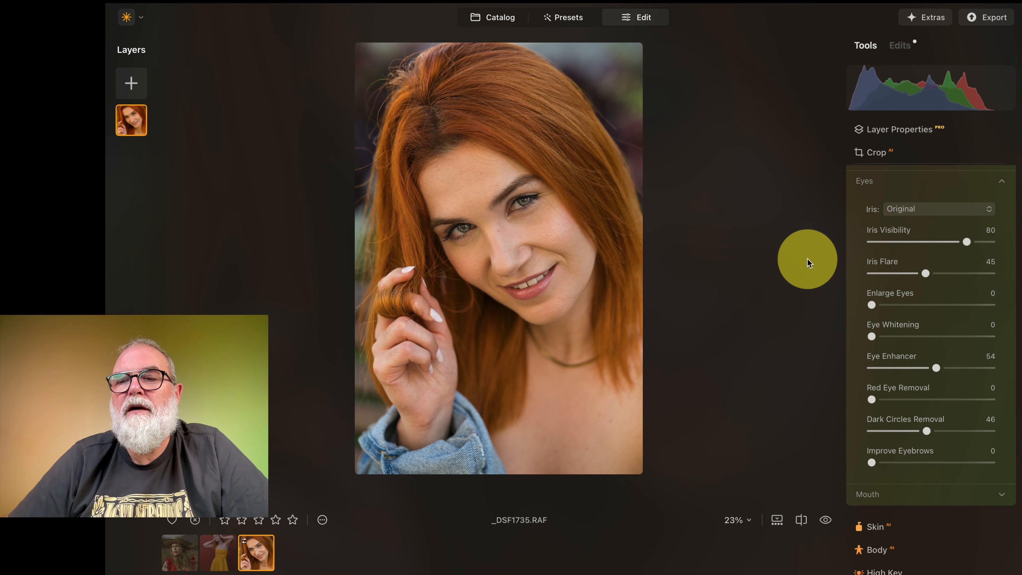
Enable Skin Defects Removal in the Skin tool and inspect the nose, cheek and eyes at 100%
scroll(933, 290, down, 5)
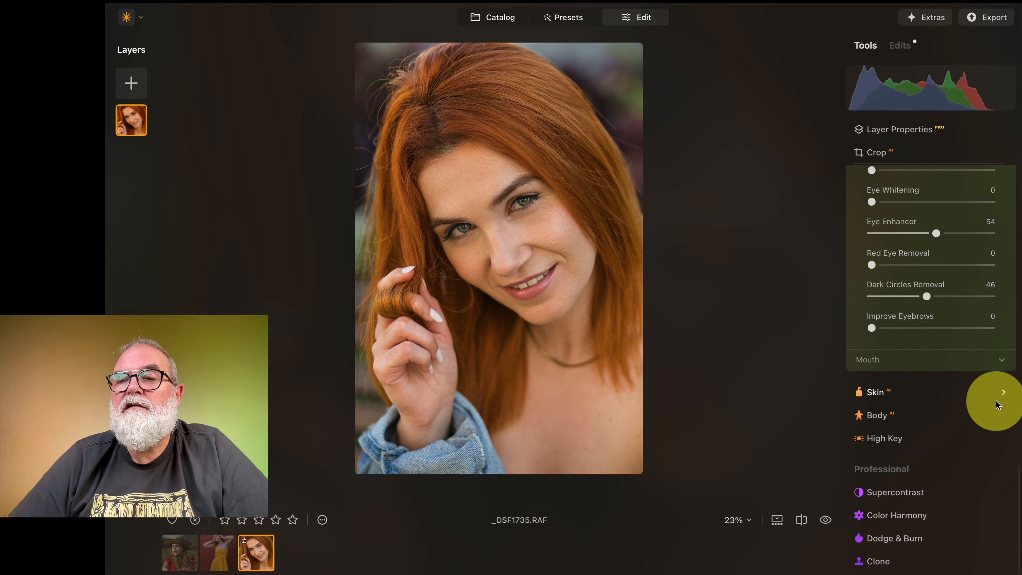
click(1002, 393)
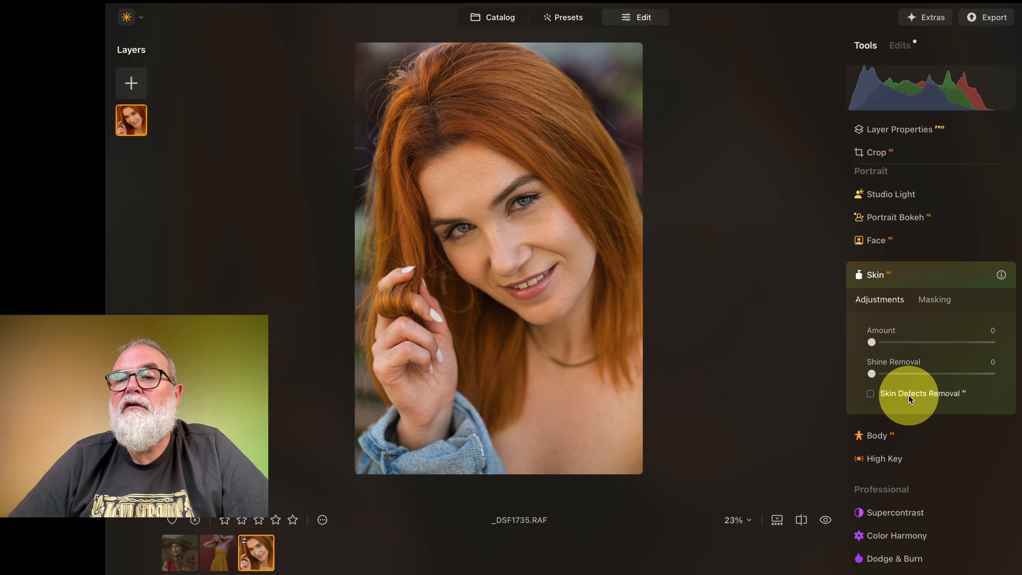
click(522, 216)
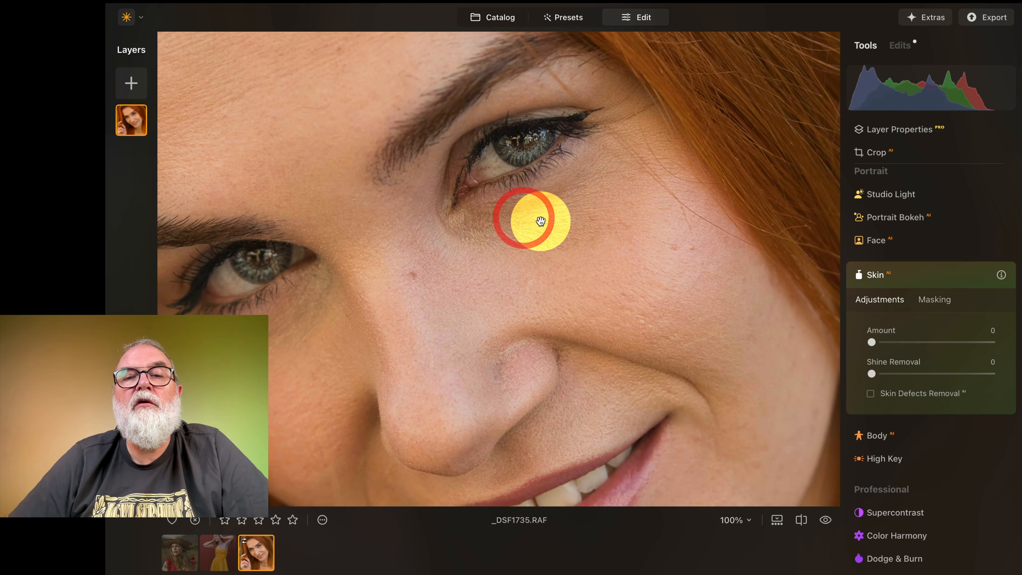
drag(568, 315, 558, 256)
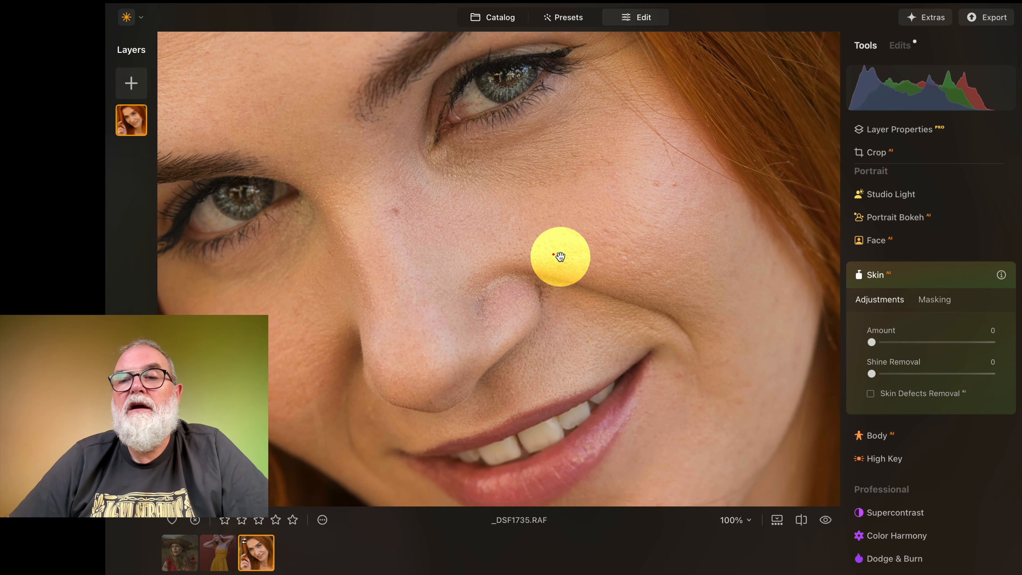
click(871, 394)
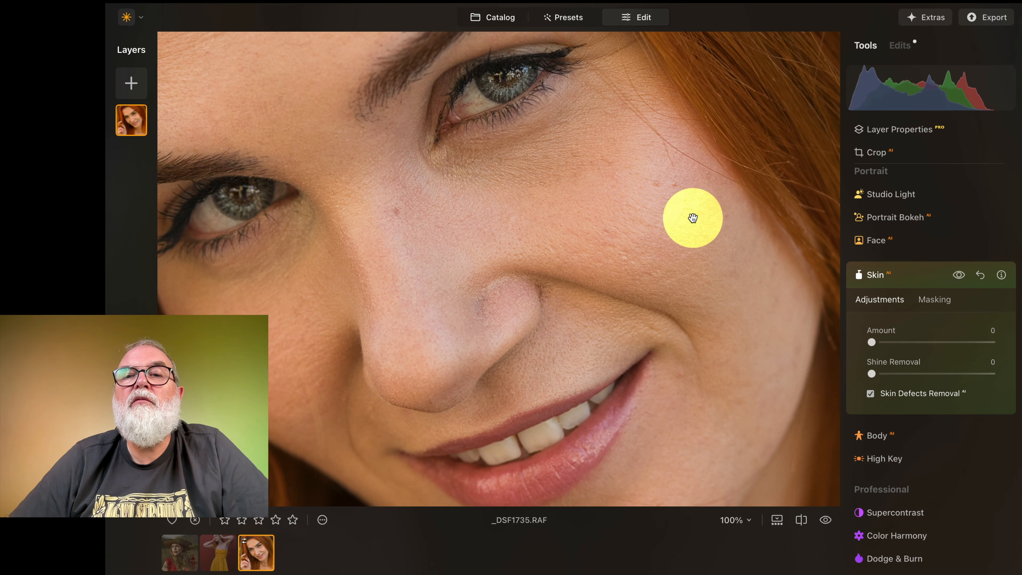
click(870, 393)
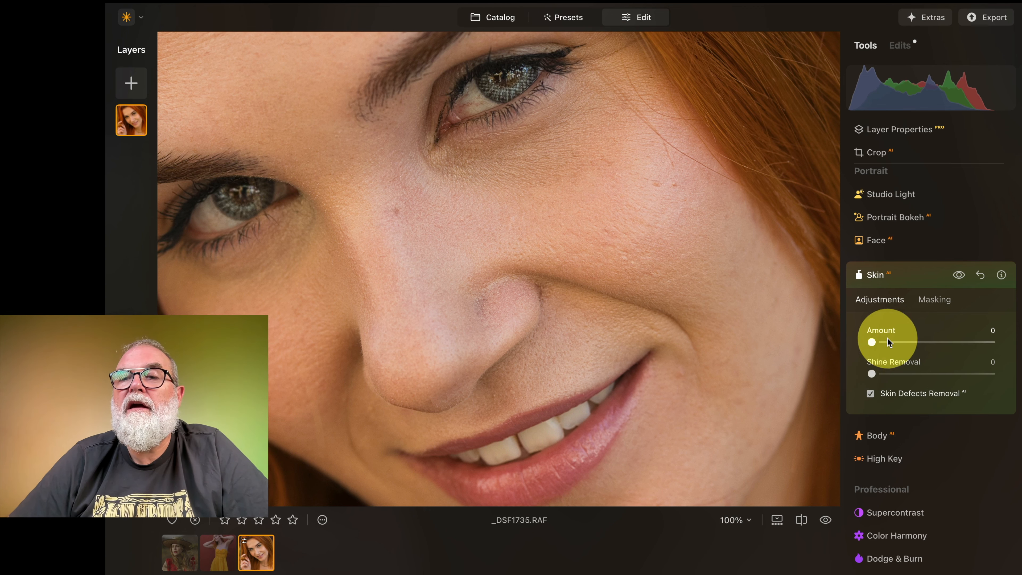
drag(596, 373, 562, 308)
drag(418, 115, 458, 201)
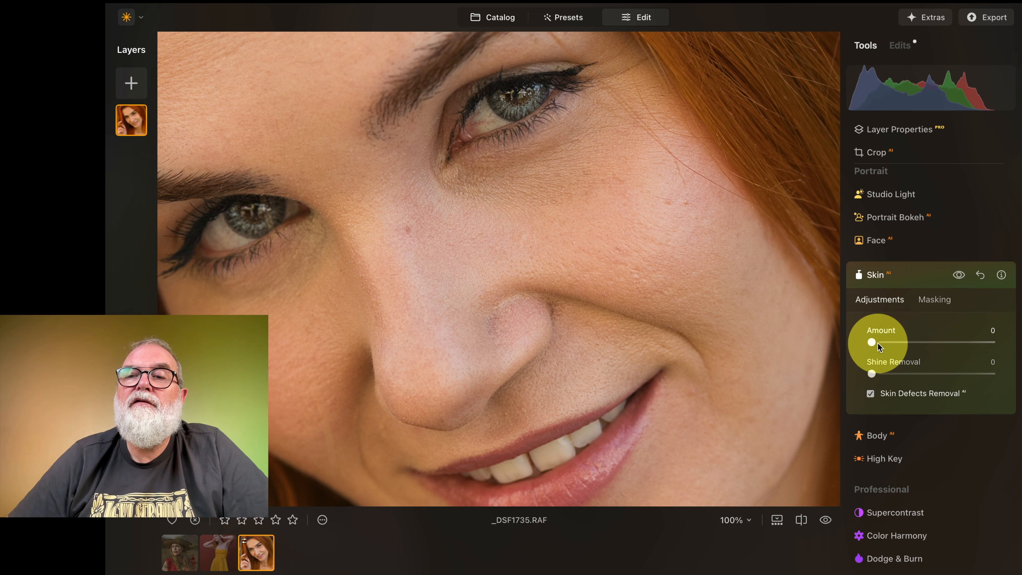
Try the Skin Amount at 100 and inspect the smoothing up close and on the full portrait
drag(872, 341, 985, 349)
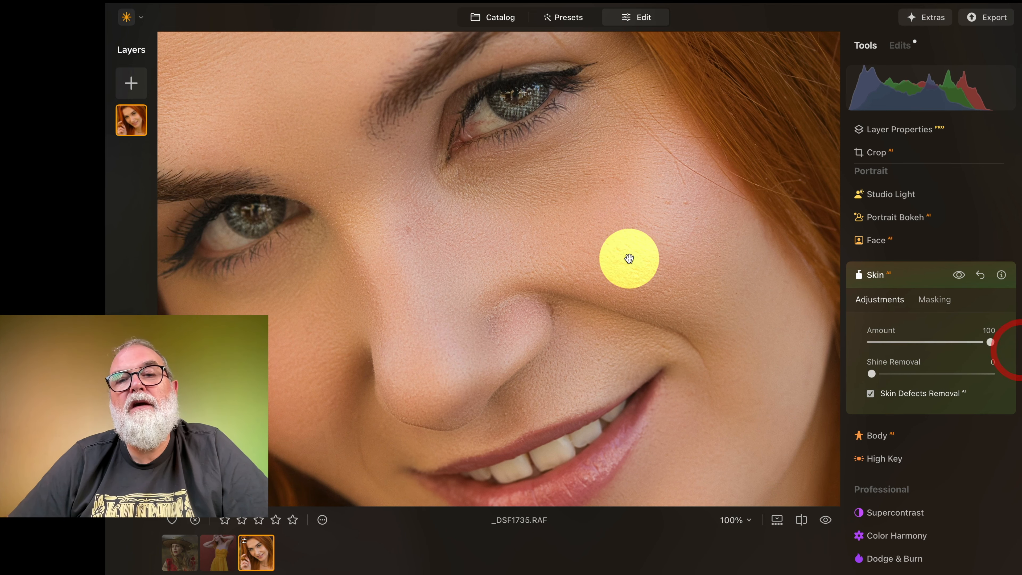
click(629, 256)
click(501, 209)
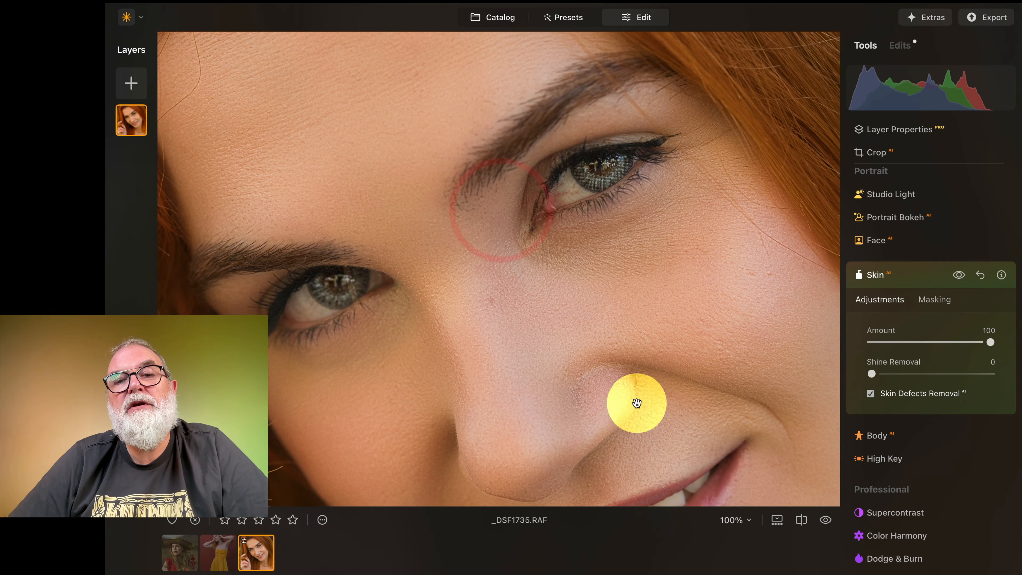
drag(673, 360, 608, 300)
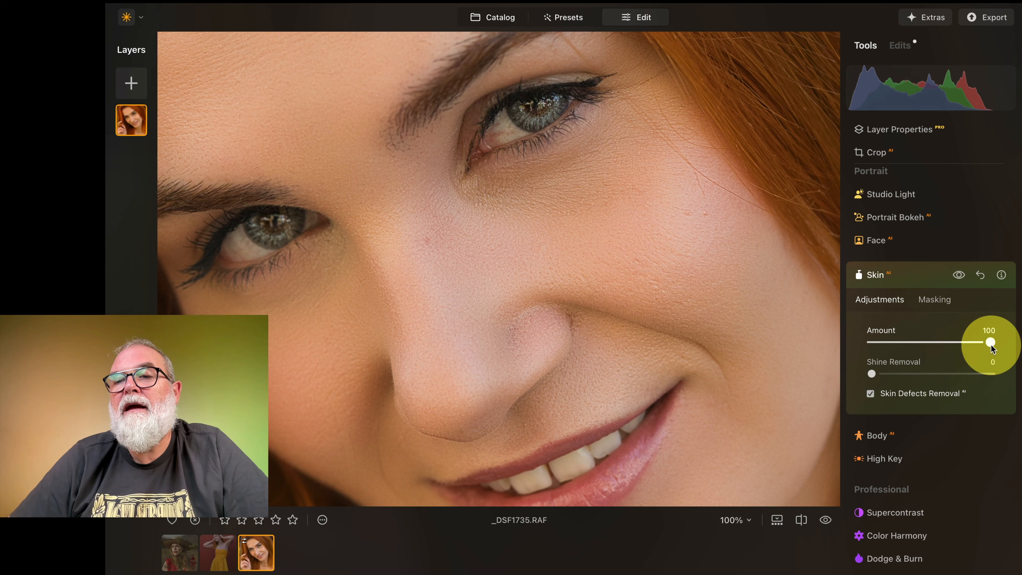
drag(990, 342, 945, 343)
click(598, 277)
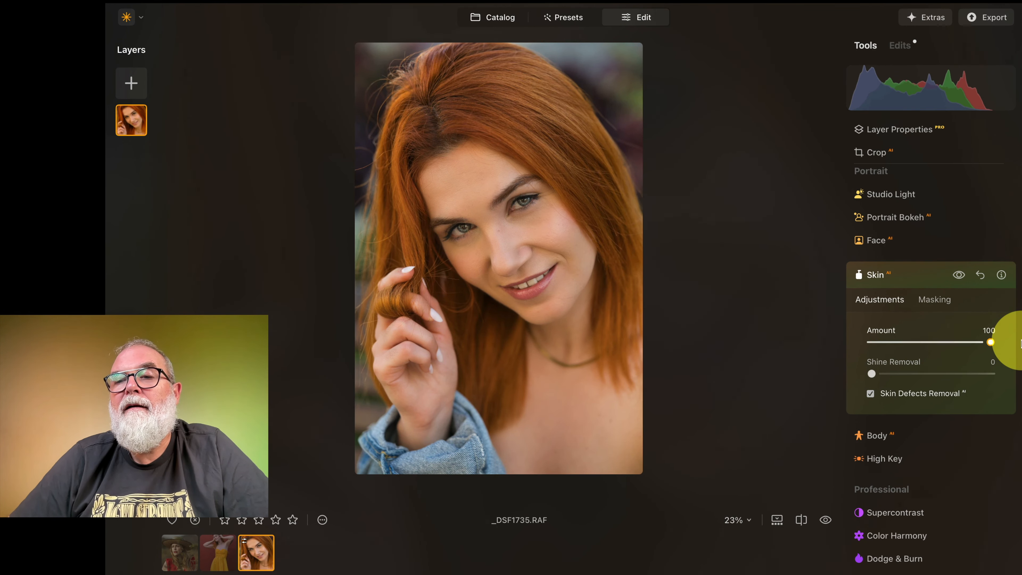
click(509, 217)
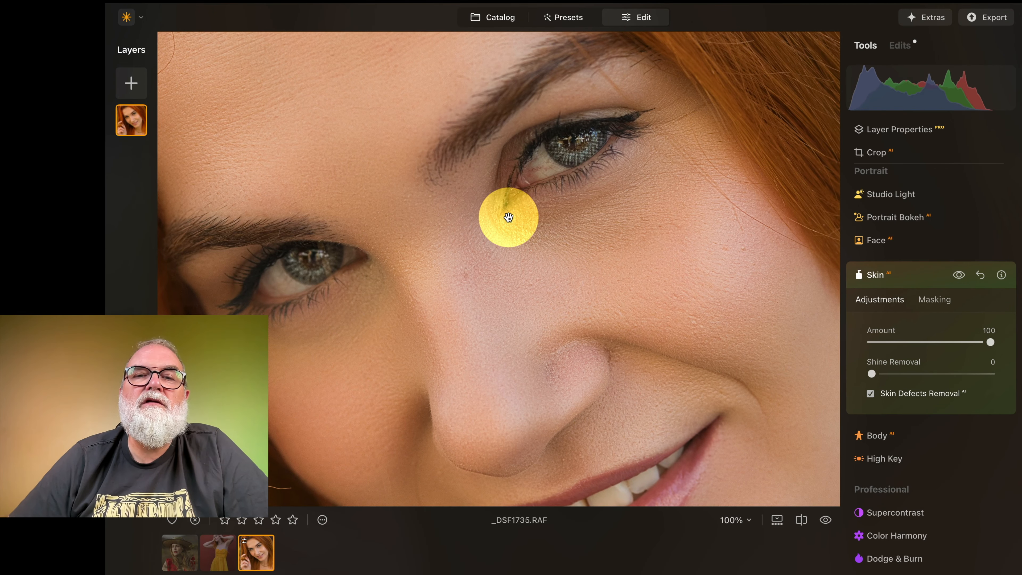
click(508, 217)
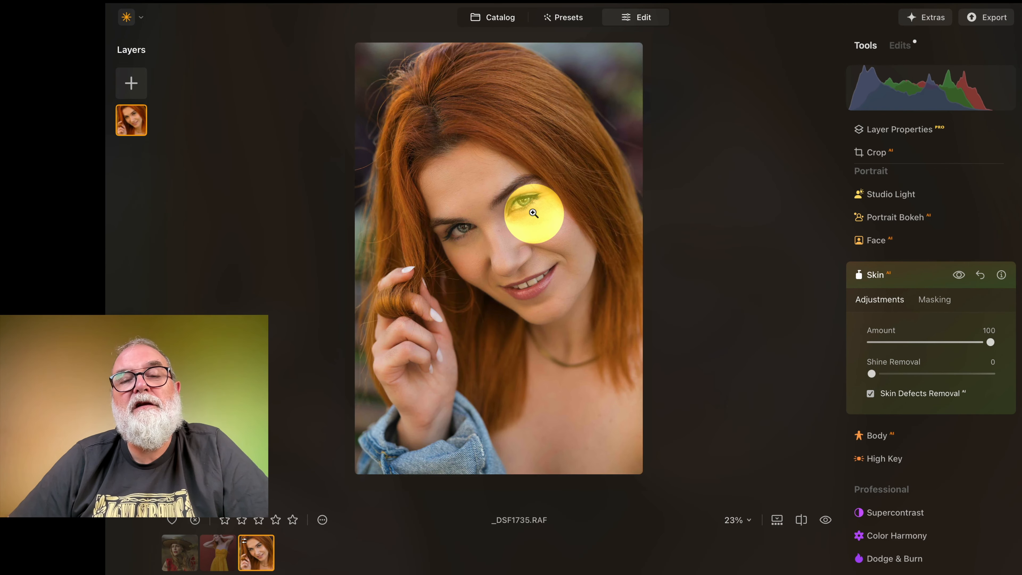
Set the Skin Amount to 40, try Shine Removal at 100, and reduce Shine Removal to 33
click(511, 228)
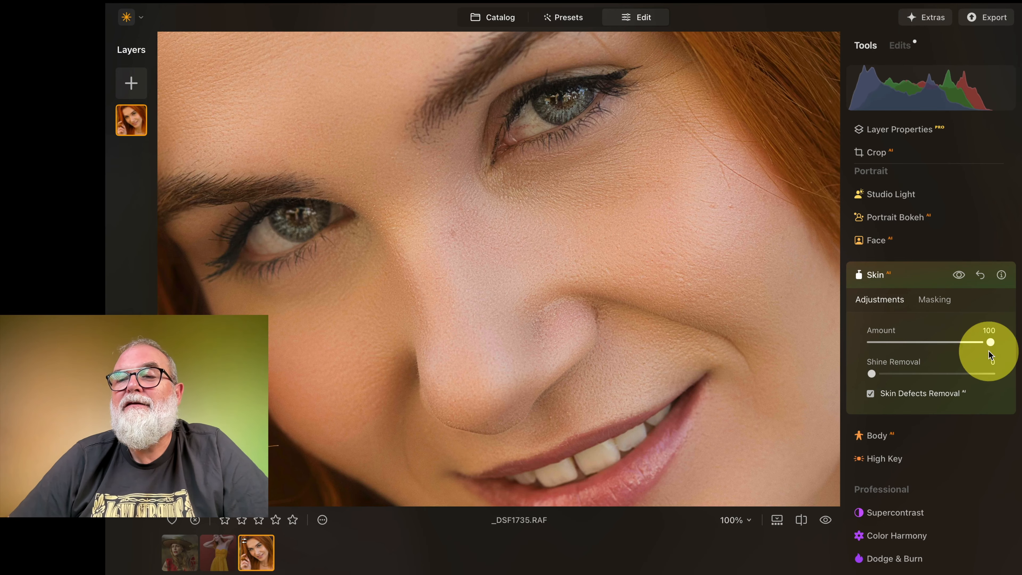
drag(990, 342, 916, 341)
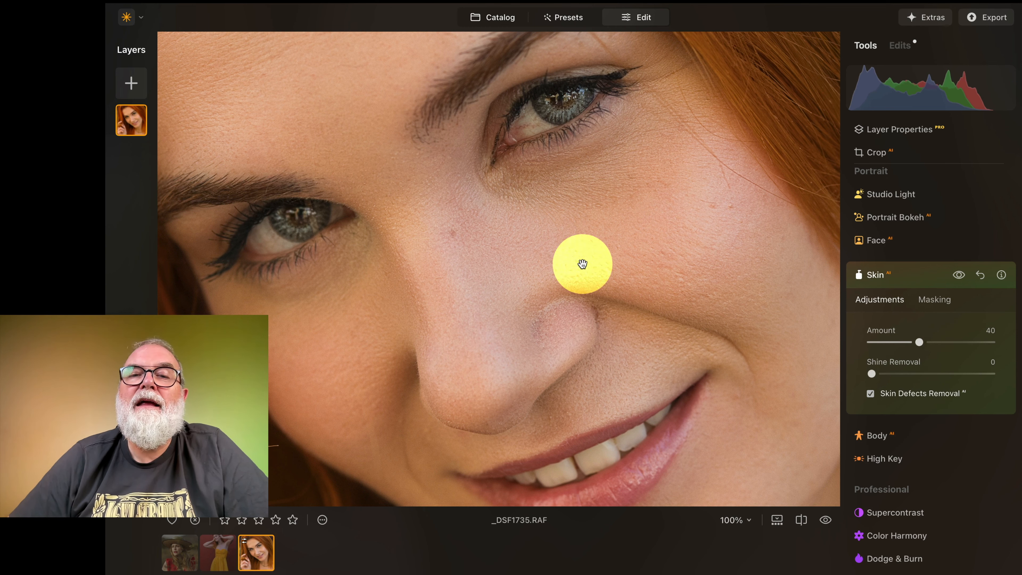
drag(534, 199, 538, 219)
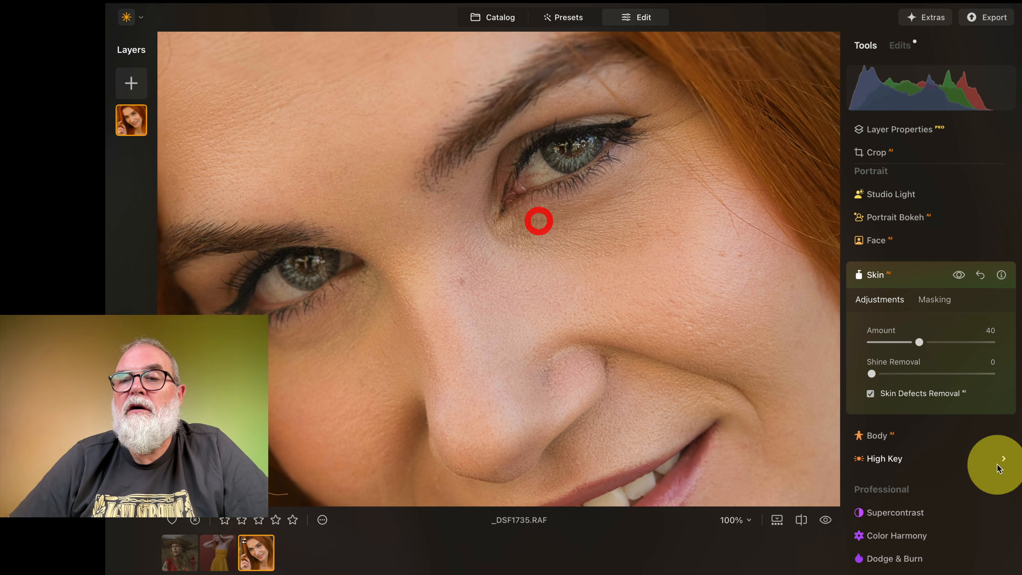
drag(872, 374, 1007, 387)
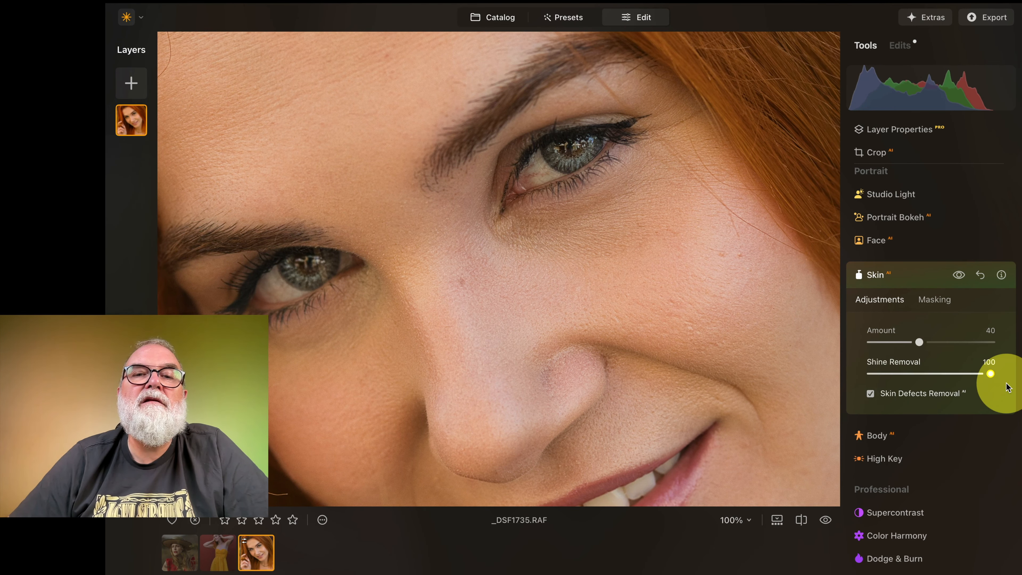
click(559, 280)
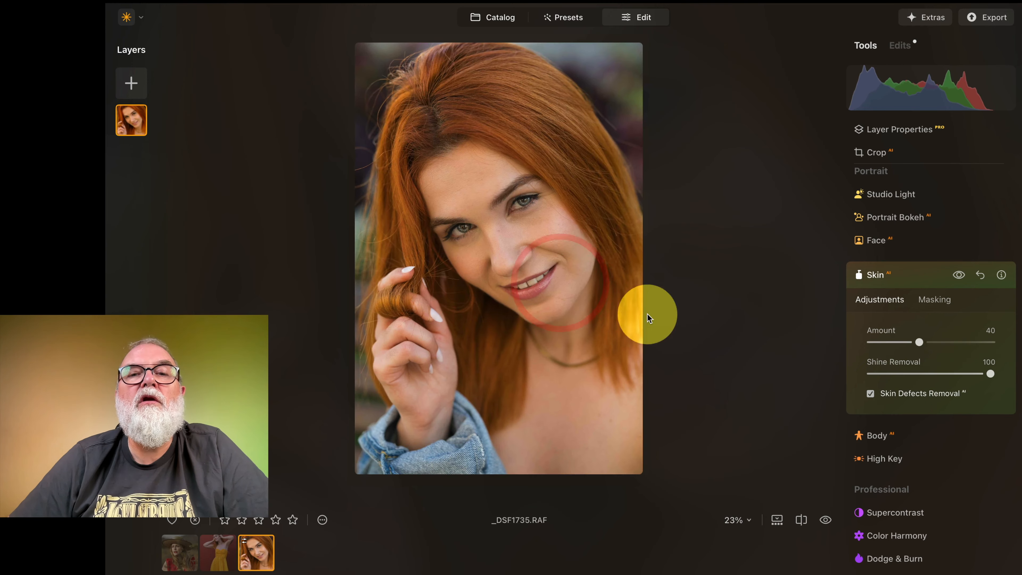
drag(992, 374, 922, 376)
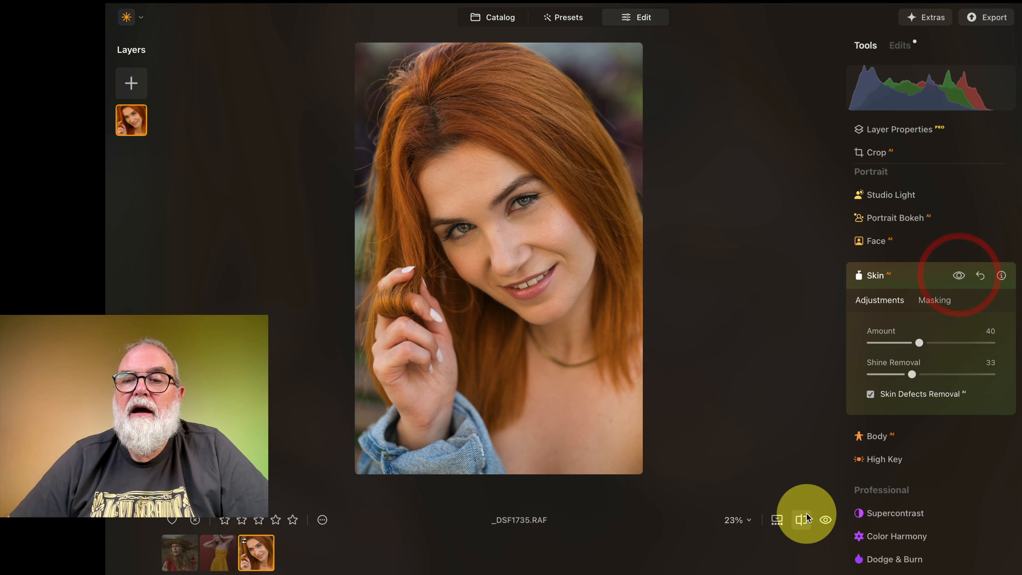
Compare the edited portrait with its original in full view and on the cheek at 100%
click(825, 519)
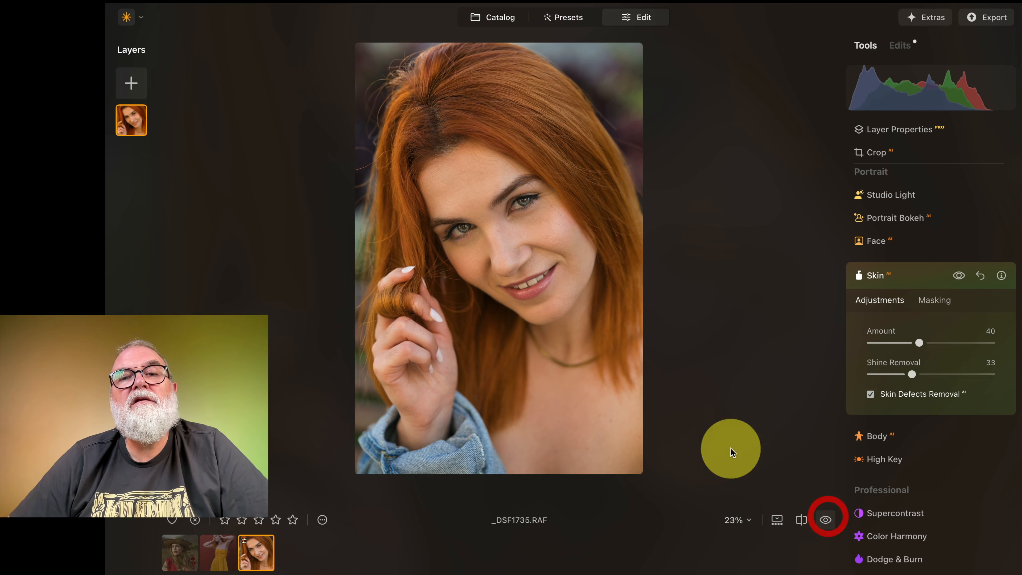
click(581, 301)
drag(563, 169, 658, 341)
drag(558, 217, 560, 216)
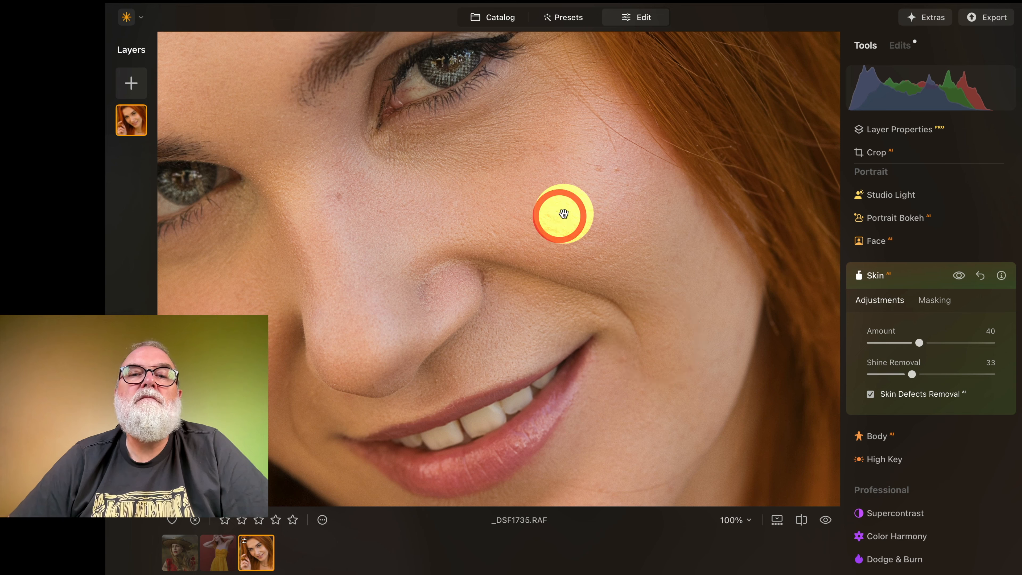
click(823, 519)
click(823, 519)
click(823, 519)
click(823, 519)
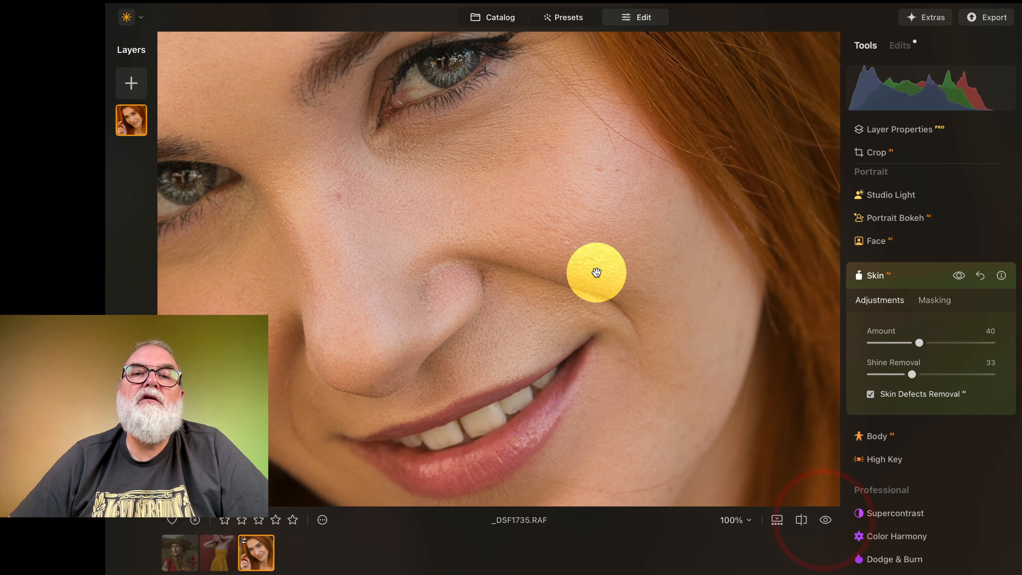
click(595, 272)
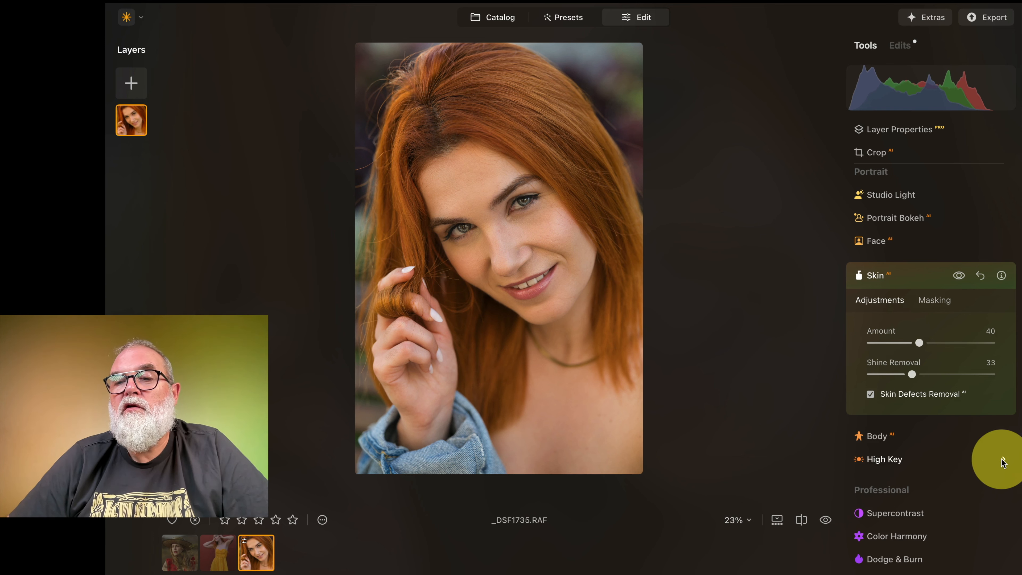
click(1002, 461)
drag(871, 389, 816, 388)
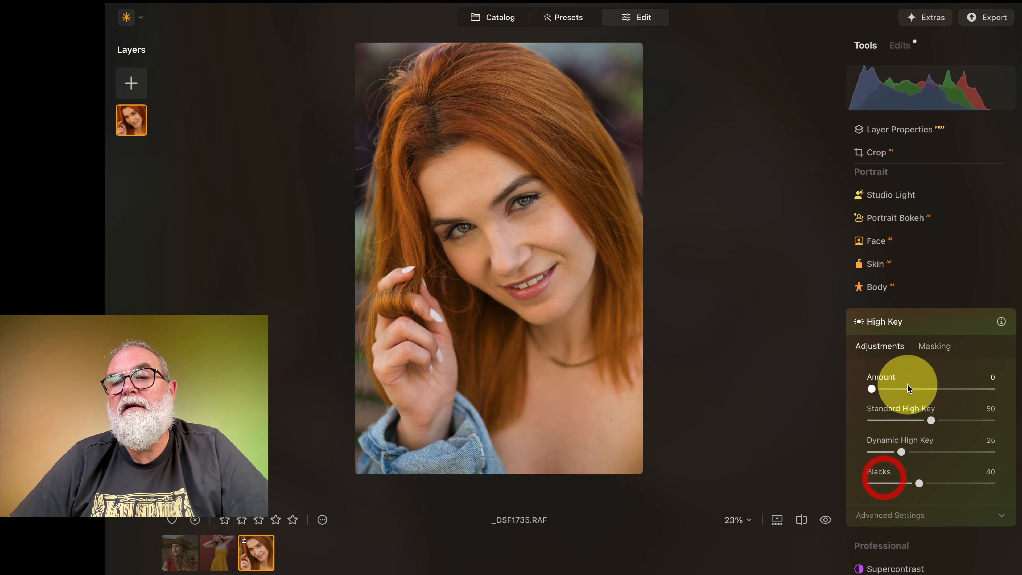
click(956, 324)
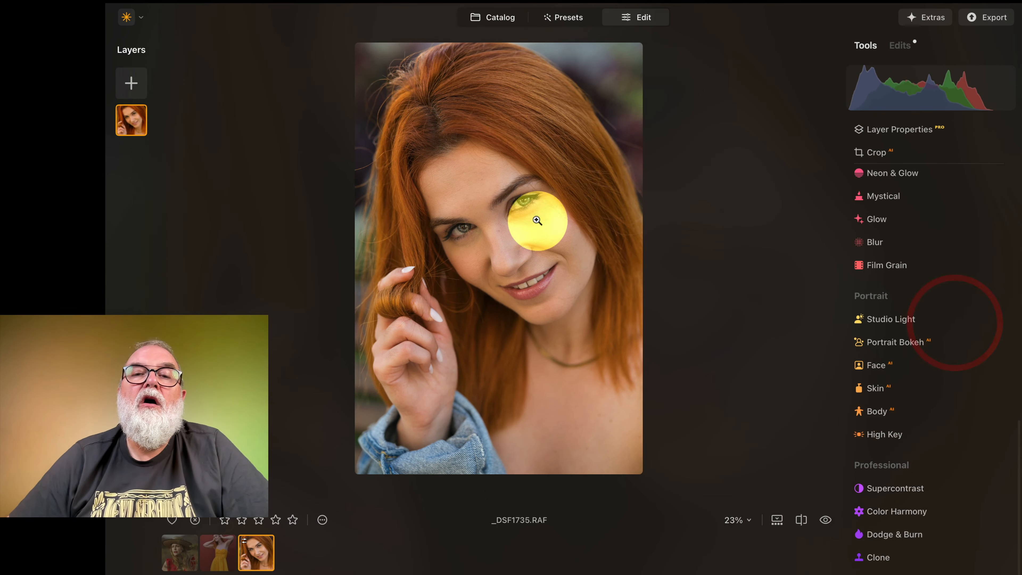
Erase the spot on the nose and the stray hairs and blemishes on the cheek using an Erase brush of size 14
click(518, 222)
drag(621, 192, 574, 147)
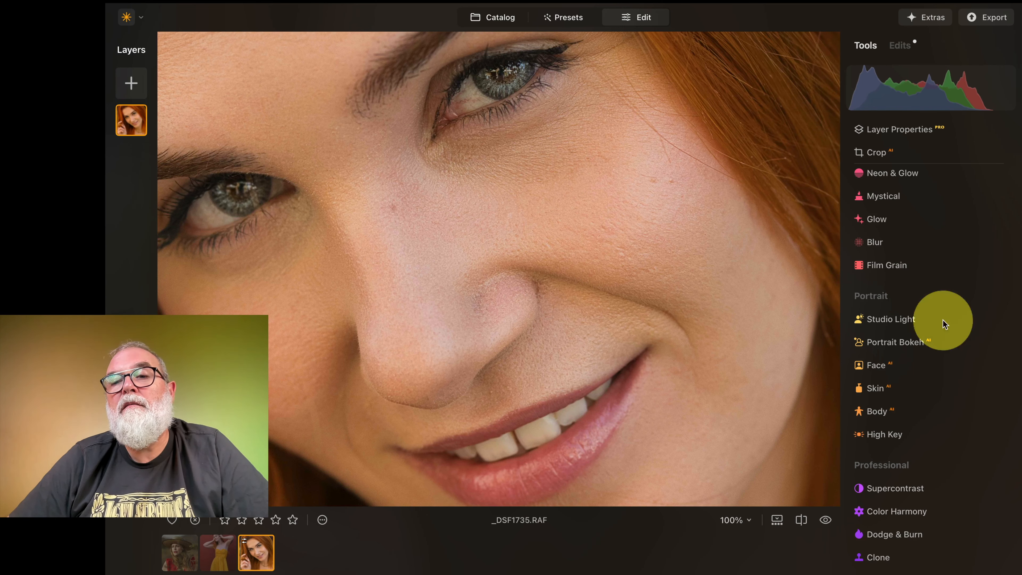
scroll(958, 342, up, 10)
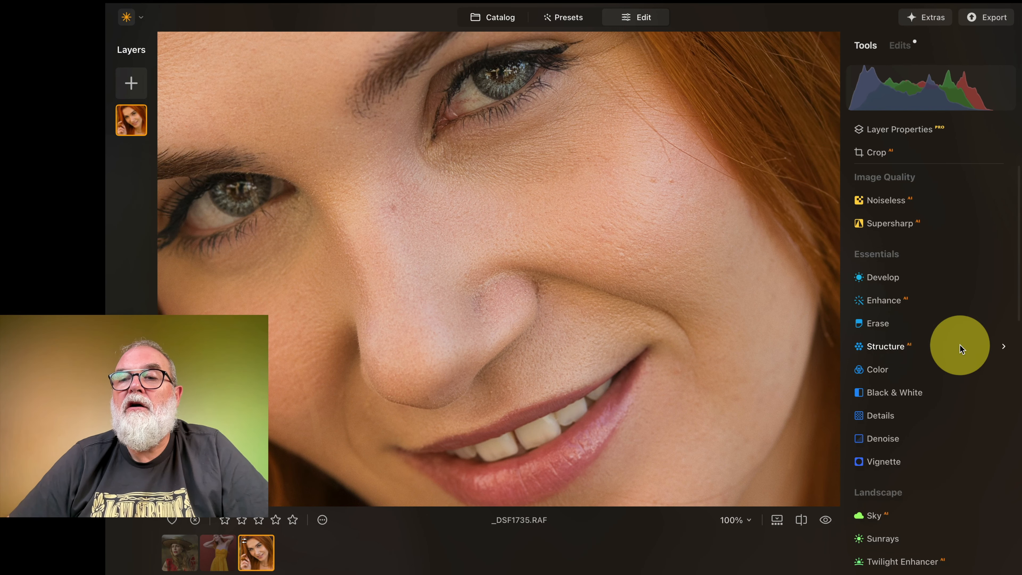
click(882, 324)
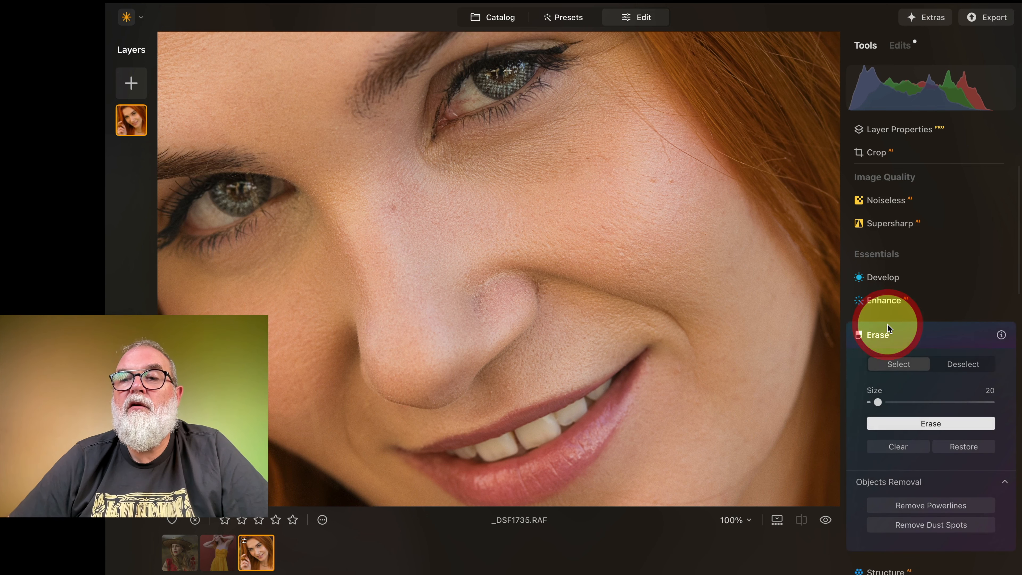
drag(878, 402, 873, 402)
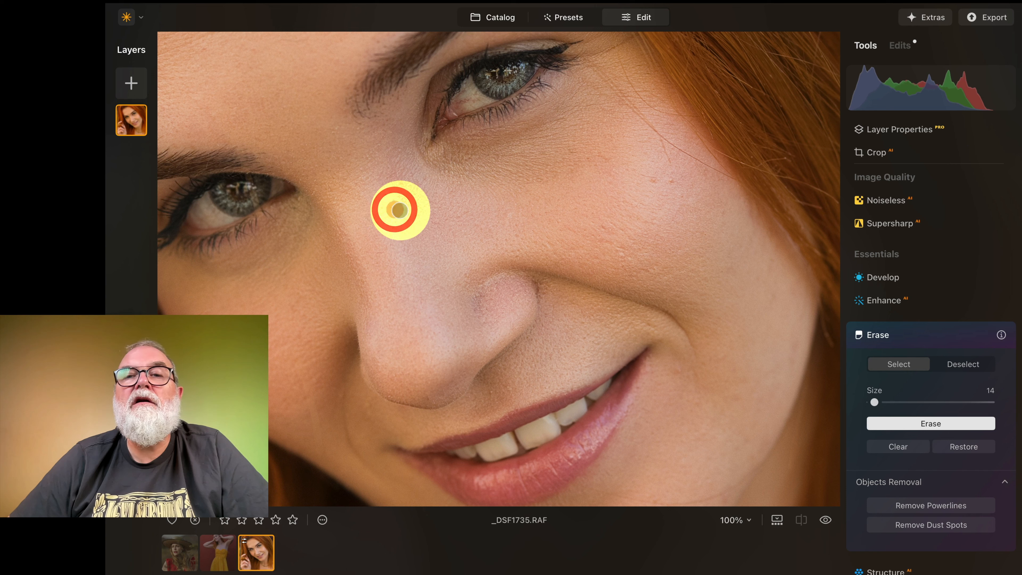
mouse_move(611, 90)
mouse_down()
mouse_move(709, 167)
mouse_move(669, 173)
mouse_up()
click(657, 180)
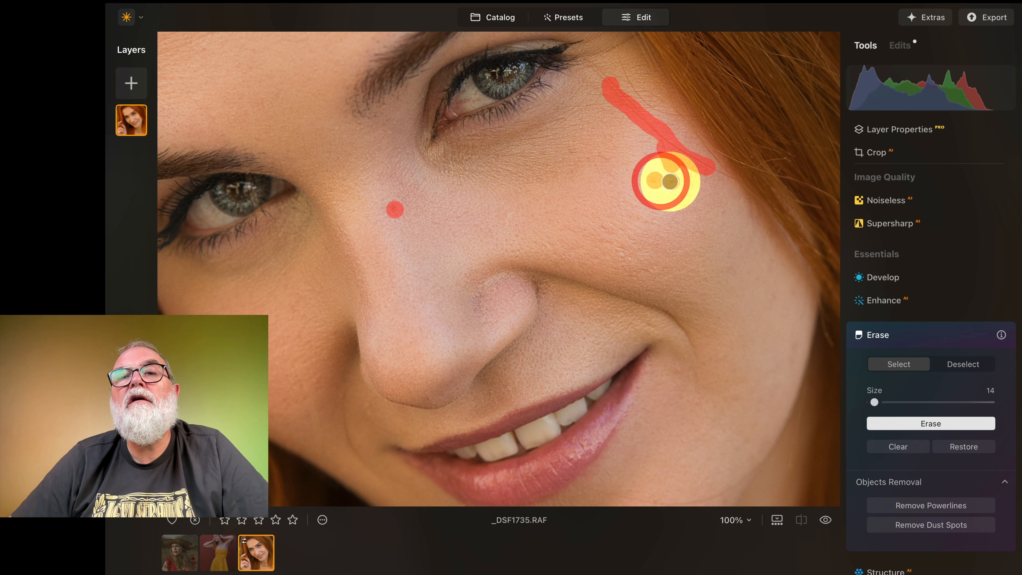
click(670, 181)
drag(620, 59, 658, 113)
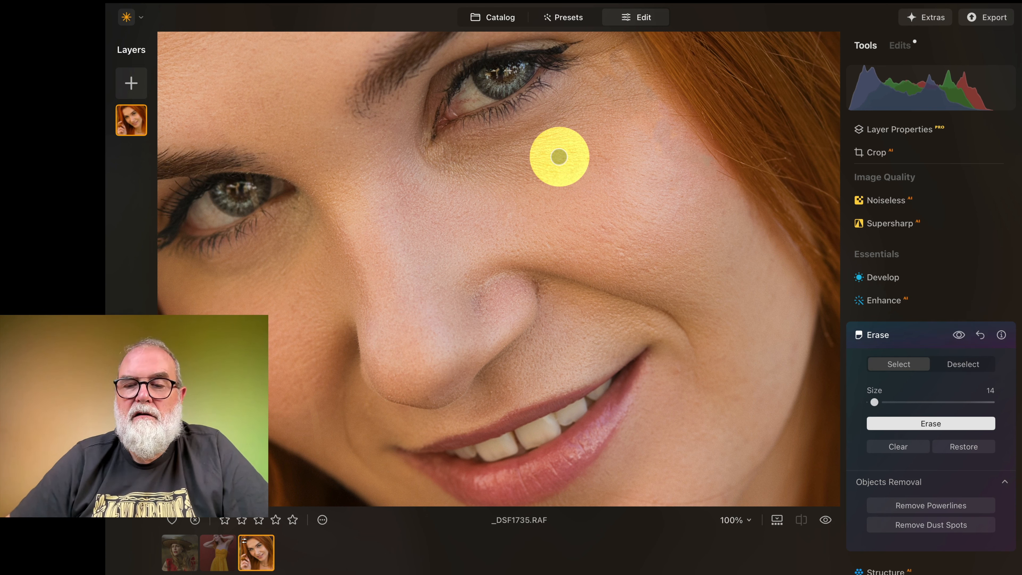
Compare the retouched portrait with its original repeatedly in full view
key(super+minus)
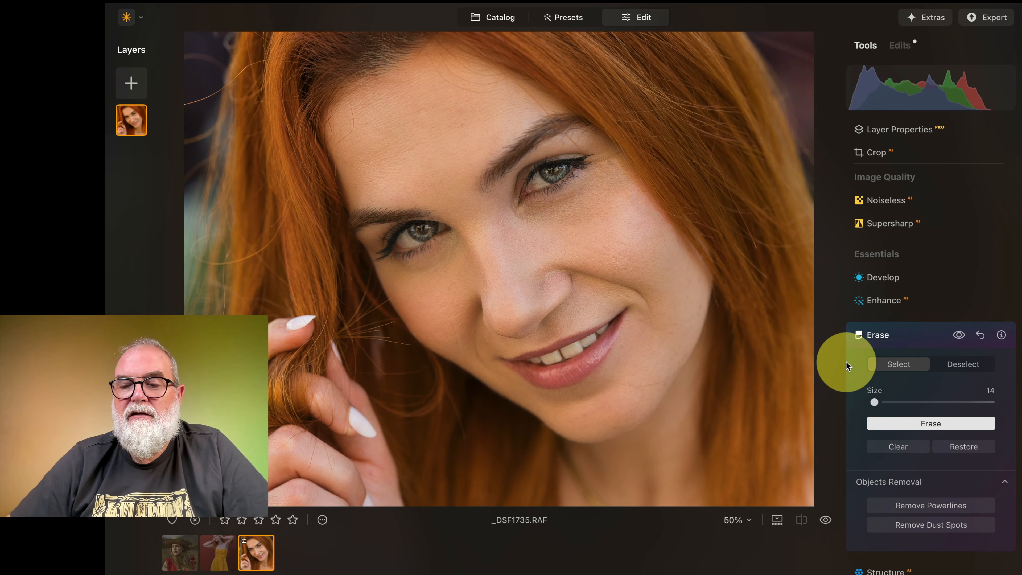
key(super+minus)
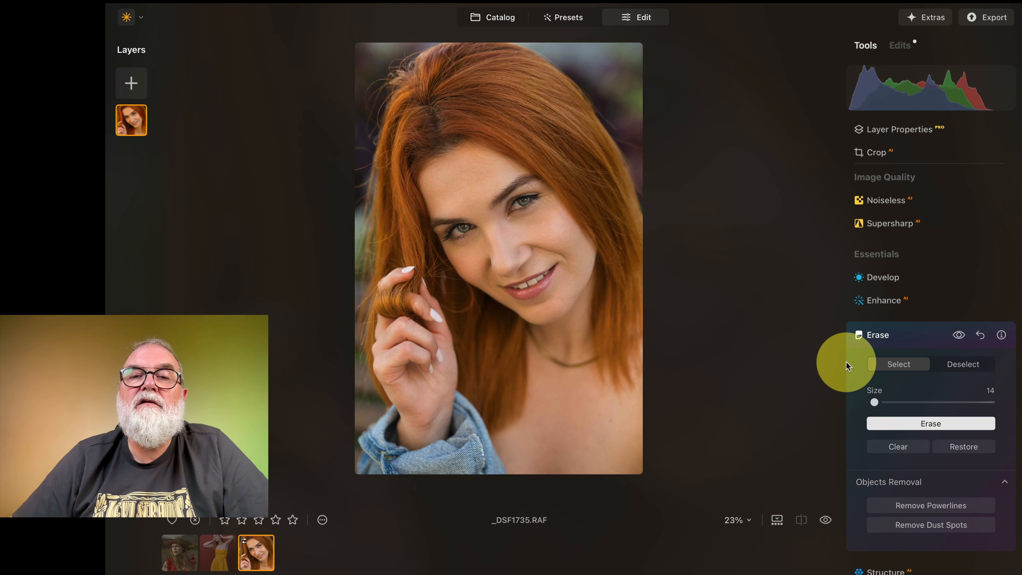
click(825, 520)
click(826, 520)
click(825, 520)
click(825, 520)
click(825, 520)
click(826, 520)
click(825, 520)
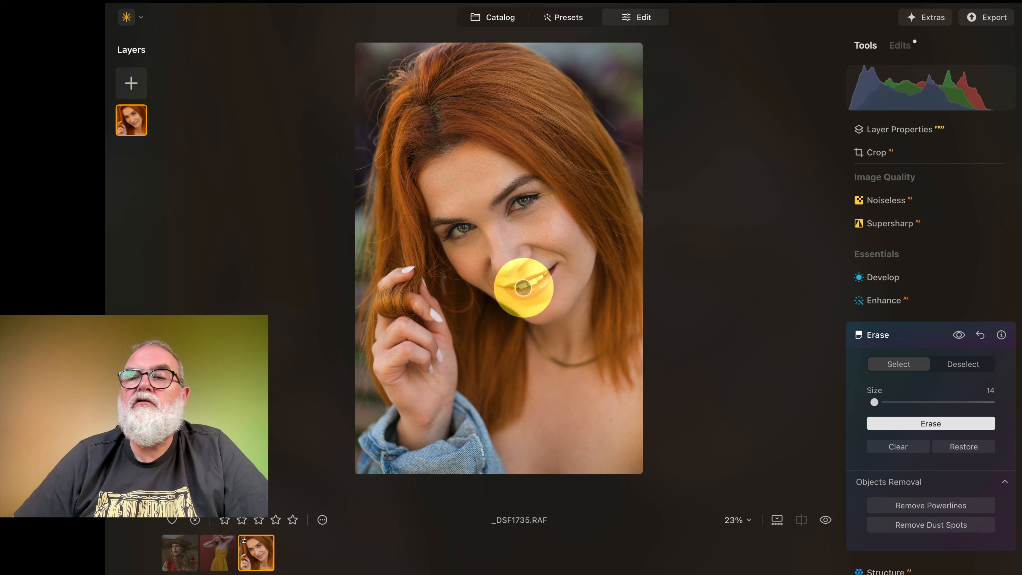
In the Face tool's Mouth settings, try Lips Saturation and Lips Darkening on the enlarged mouth, and set Teeth Whitening to 4
scroll(922, 443, down, 15)
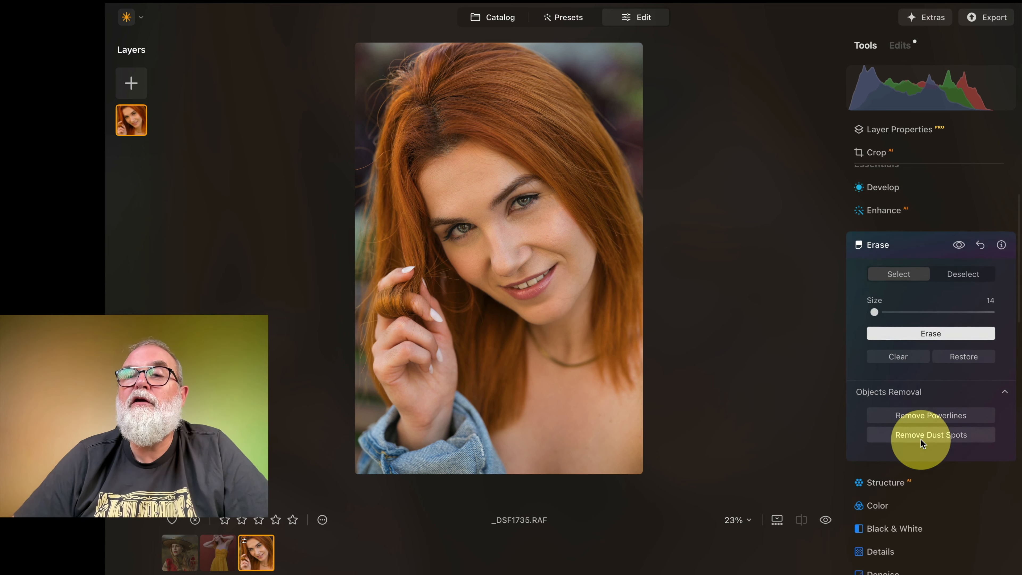
scroll(921, 444, down, 12)
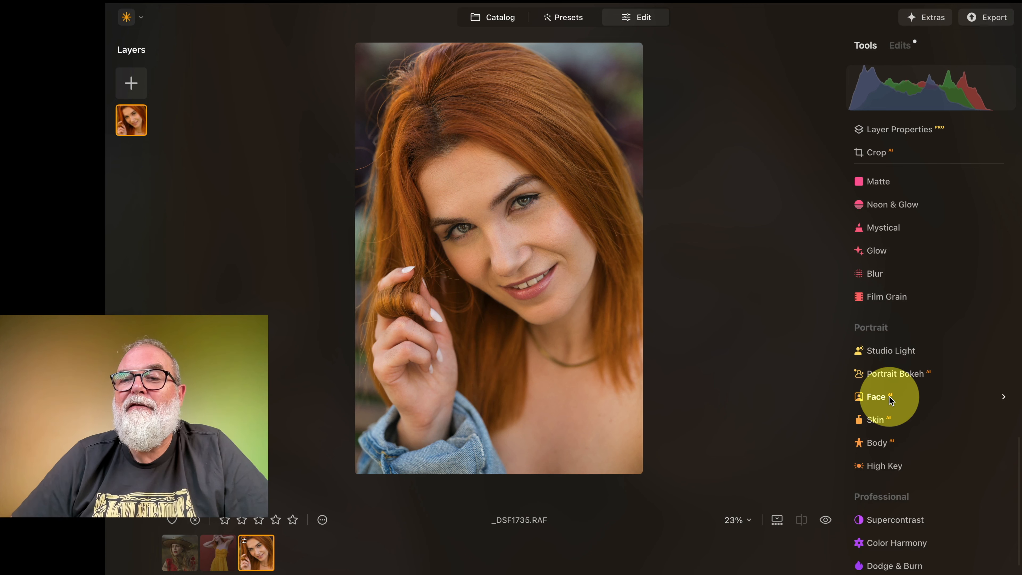
click(885, 396)
scroll(940, 433, down, 8)
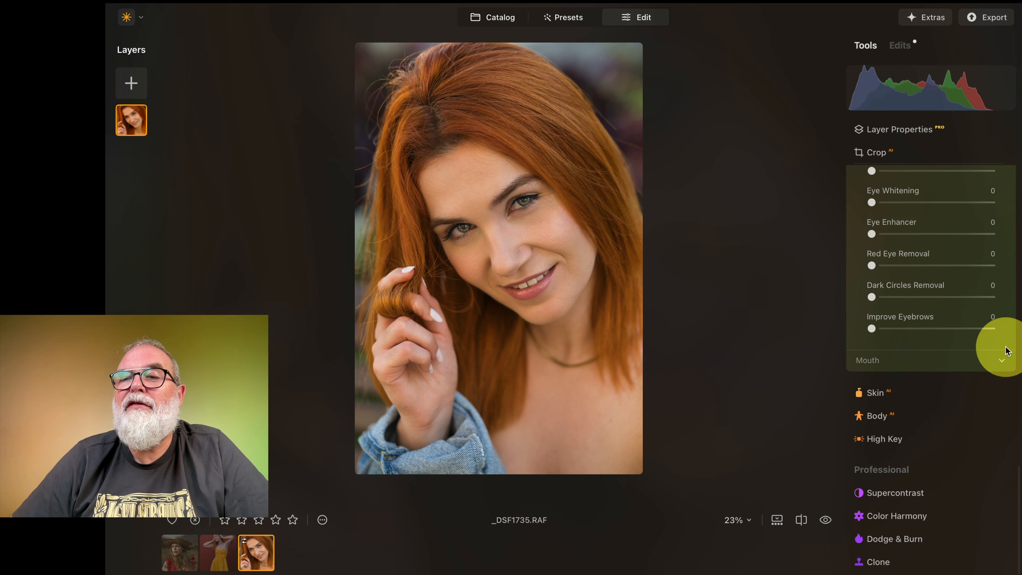
click(1001, 361)
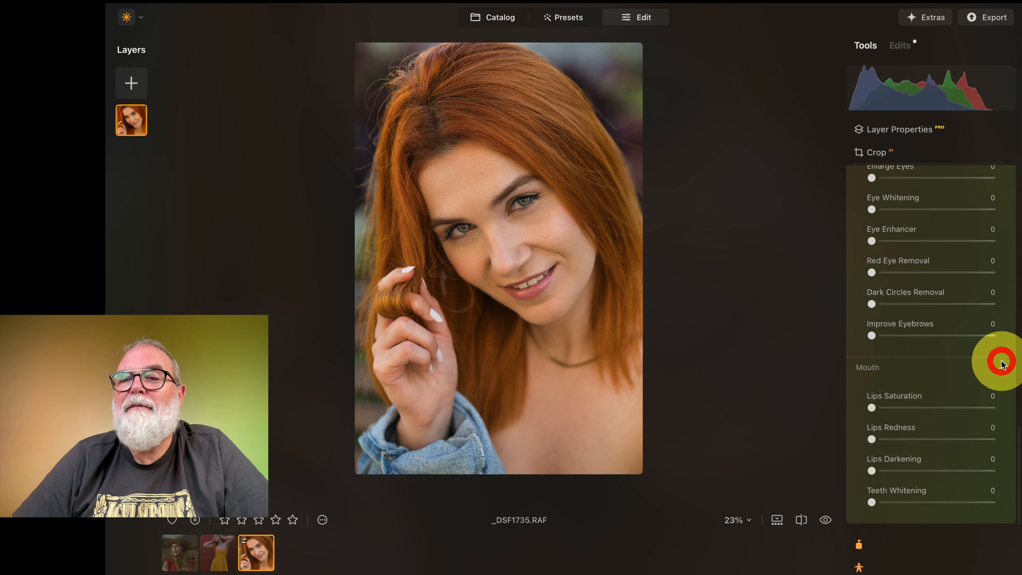
click(538, 281)
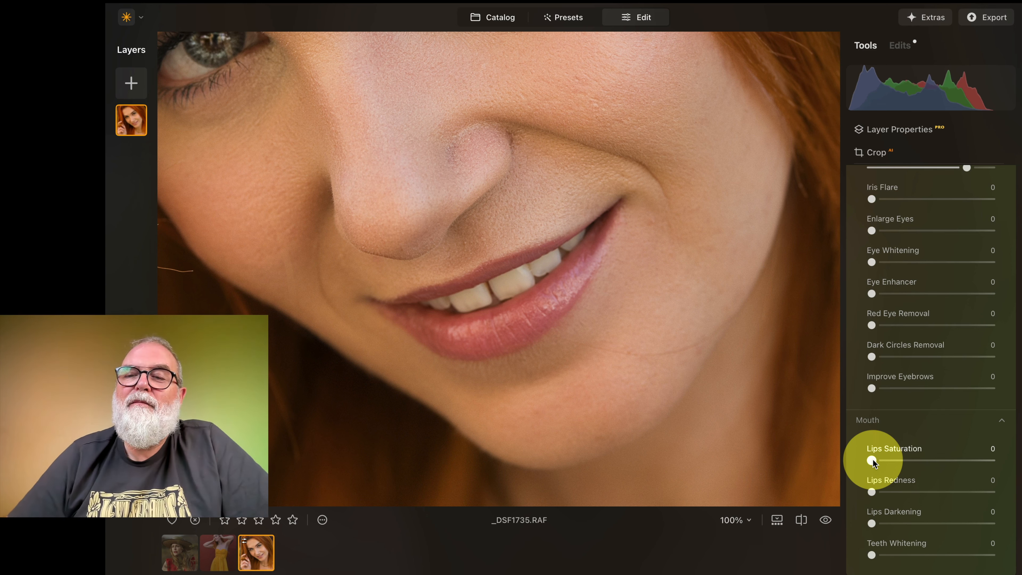
drag(873, 462, 821, 484)
scroll(879, 483, down, 3)
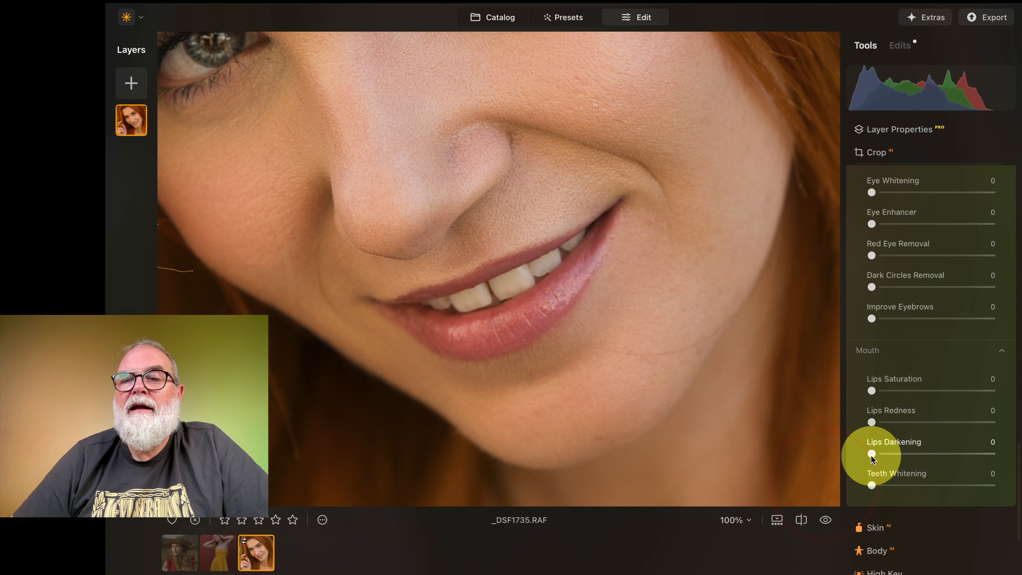
drag(872, 455, 787, 439)
click(657, 356)
mouse_move(873, 486)
mouse_down()
mouse_move(997, 486)
mouse_move(878, 486)
mouse_up()
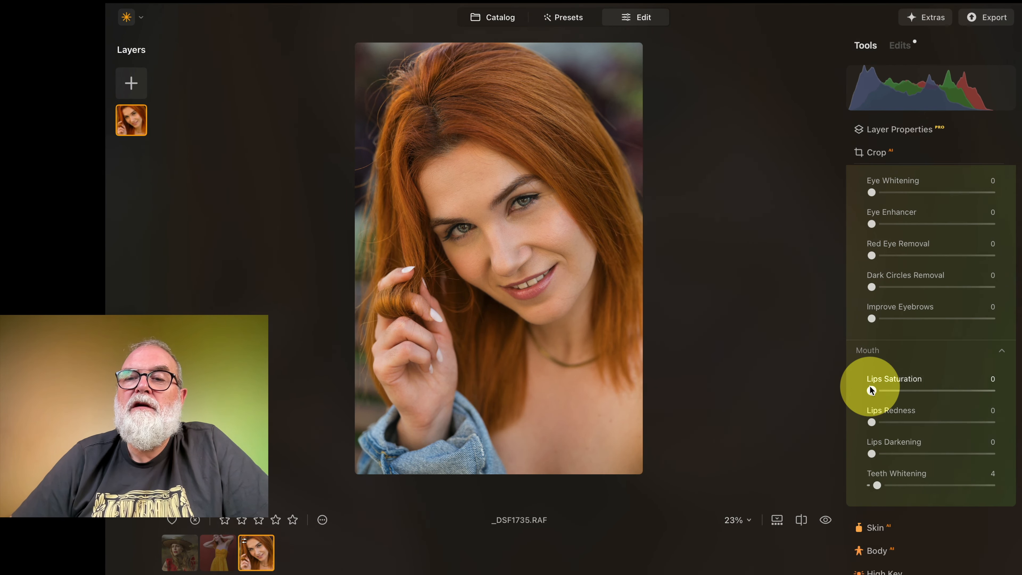
Set Lips Redness to 6 and Lips Darkening to 23, and compare the portrait with its original
drag(871, 390, 900, 454)
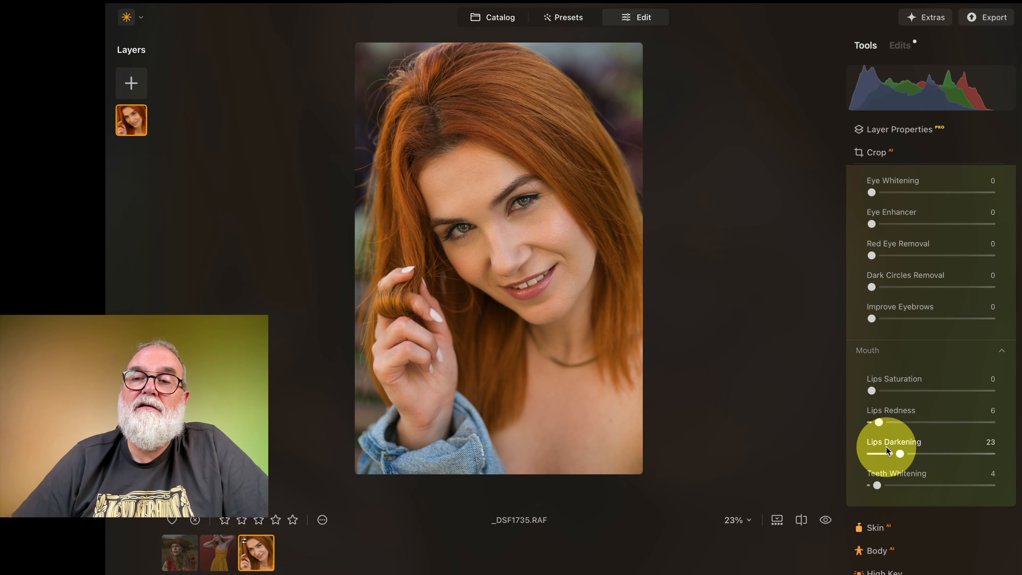
click(827, 519)
click(827, 520)
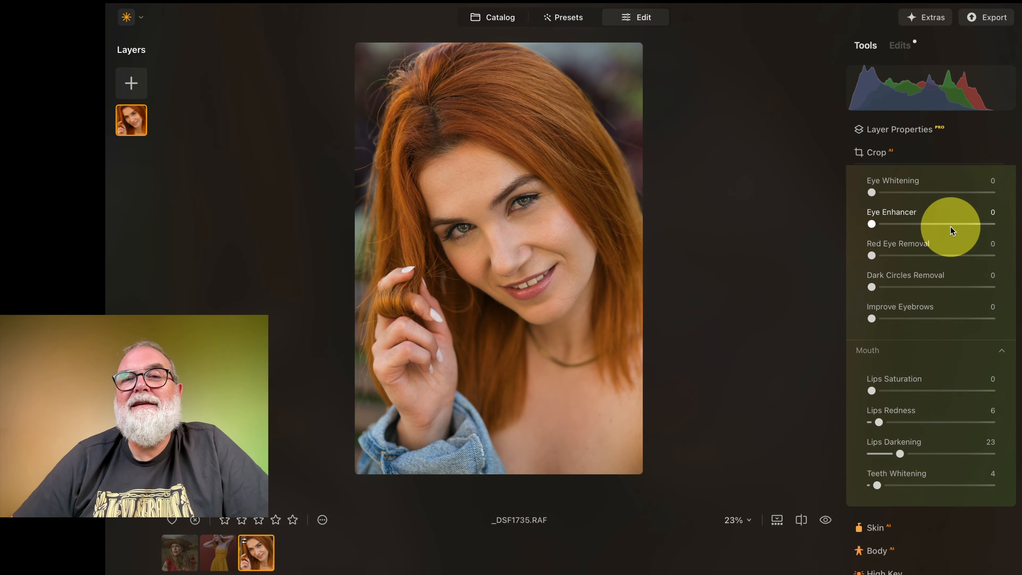
Open the _DSF1747 photo of the woman in the yellow dress for editing
click(498, 19)
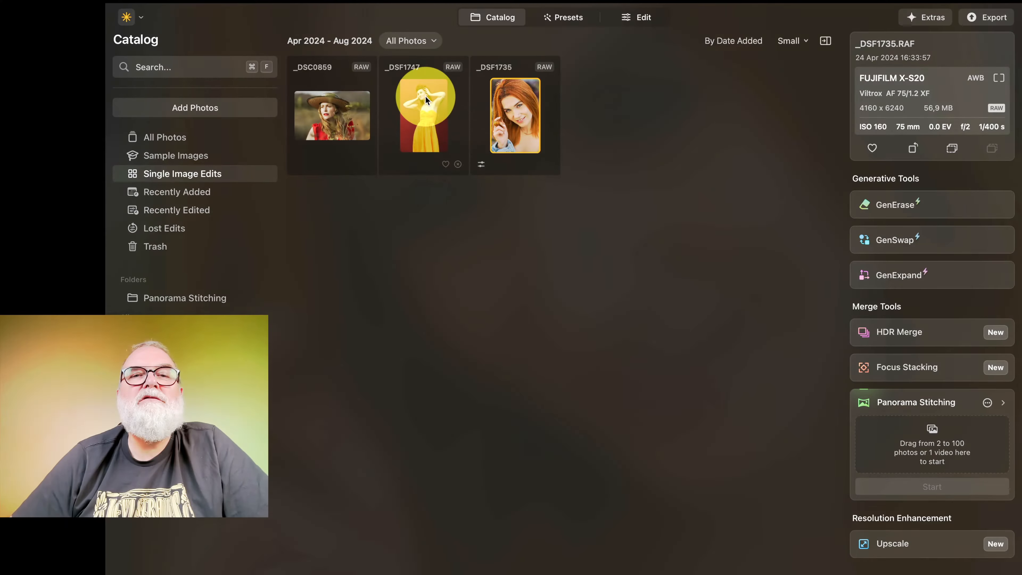
double_click(426, 96)
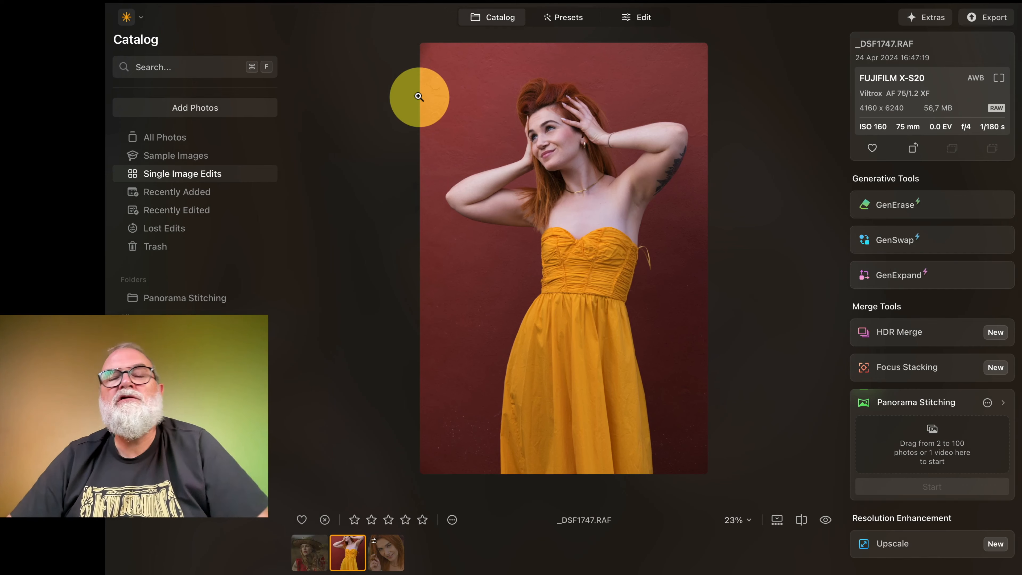
click(634, 17)
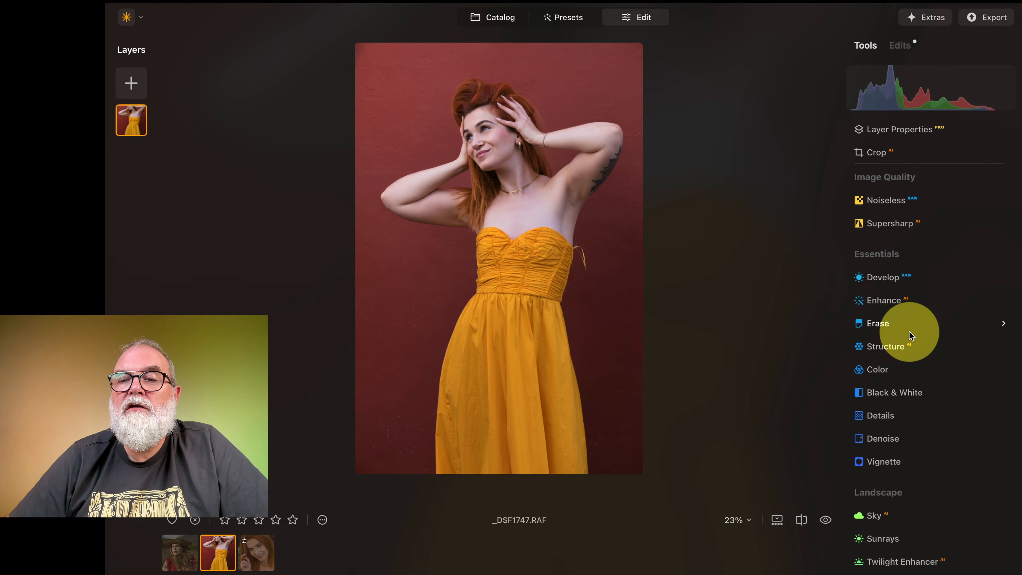
Try the Body tool with Shape at 31, reset Shape to 0, and try the Abdomen adjustment
scroll(909, 332, down, 10)
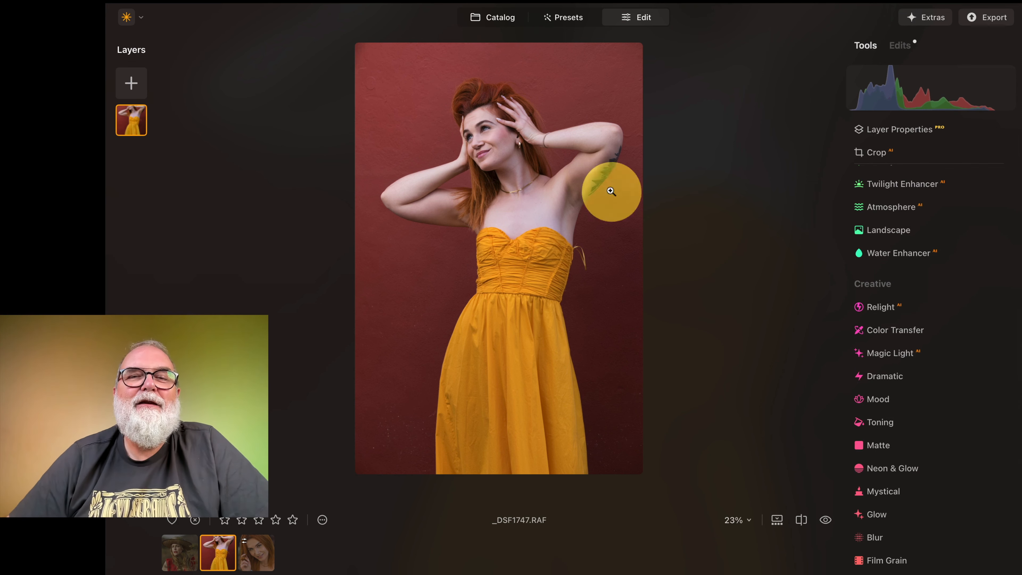
scroll(936, 379, down, 6)
scroll(930, 380, down, 2)
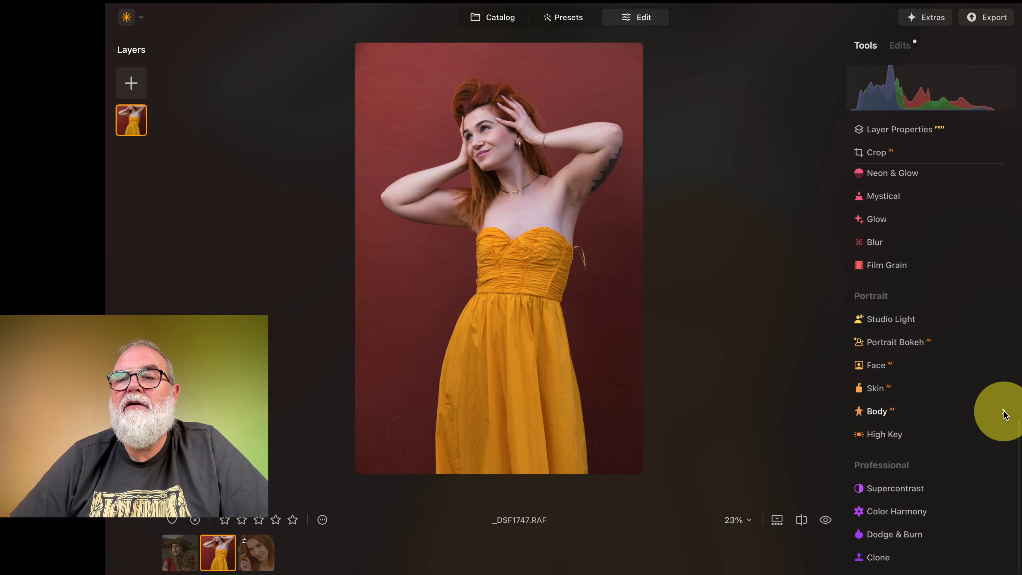
click(1003, 414)
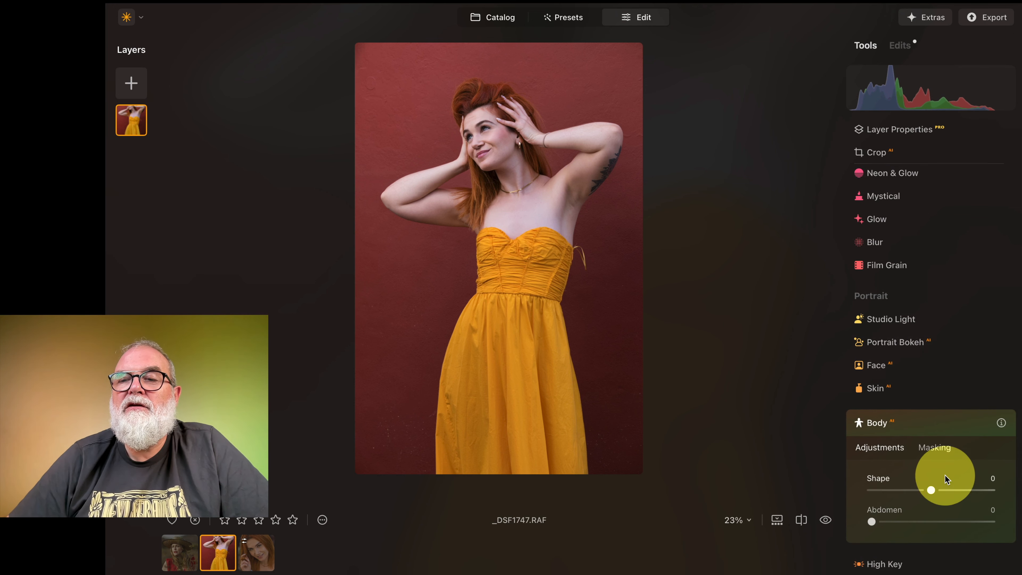
scroll(945, 479, down, 2)
mouse_move(932, 436)
mouse_down()
mouse_move(982, 438)
mouse_move(744, 418)
mouse_move(1014, 444)
mouse_move(845, 429)
mouse_move(949, 435)
mouse_up()
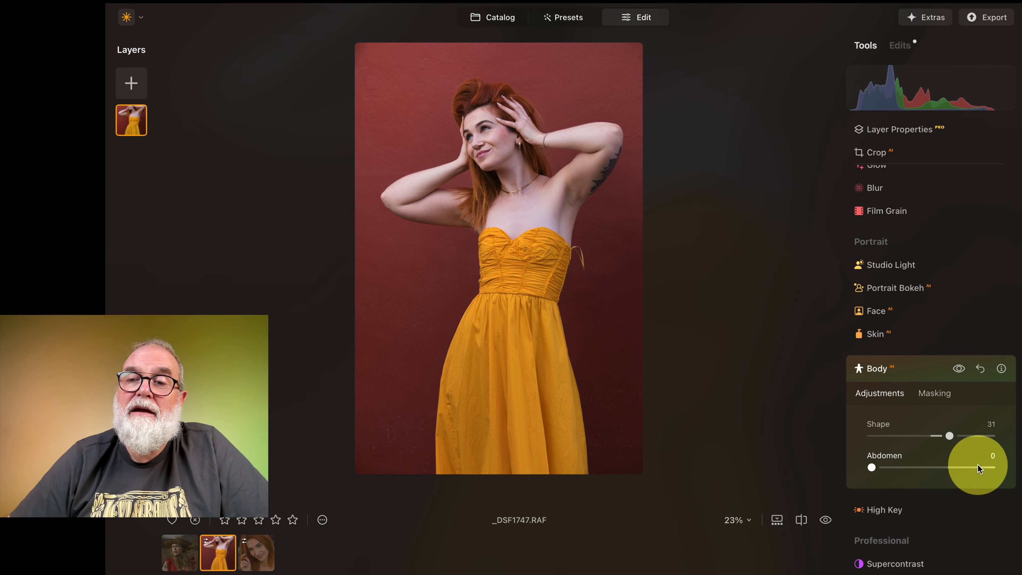
double_click(938, 436)
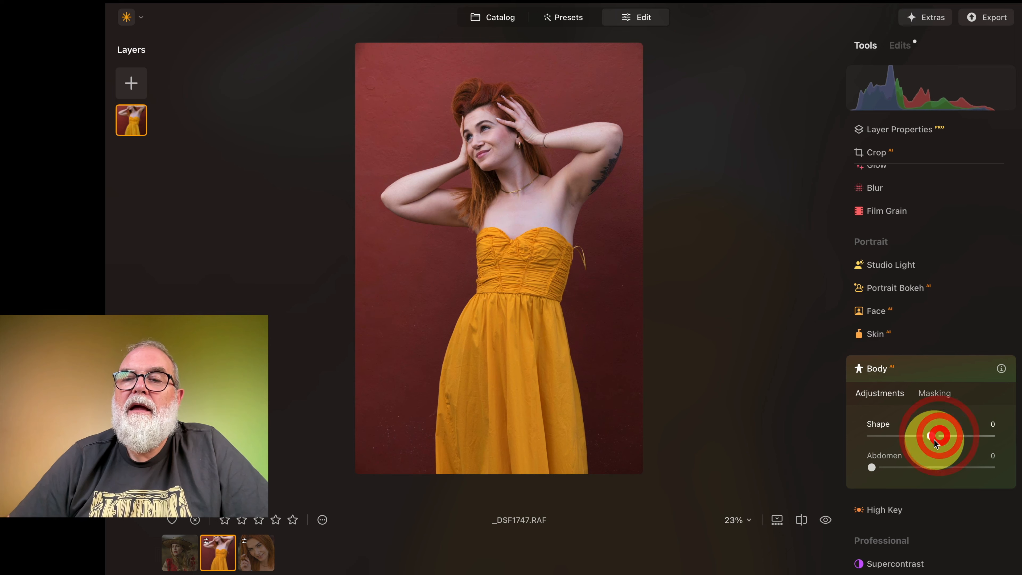
drag(977, 469, 923, 468)
Erase the loose ribbon hanging beside the dress's bodice using an Erase brush of size 20
double_click(584, 261)
scroll(884, 244, up, 10)
click(882, 253)
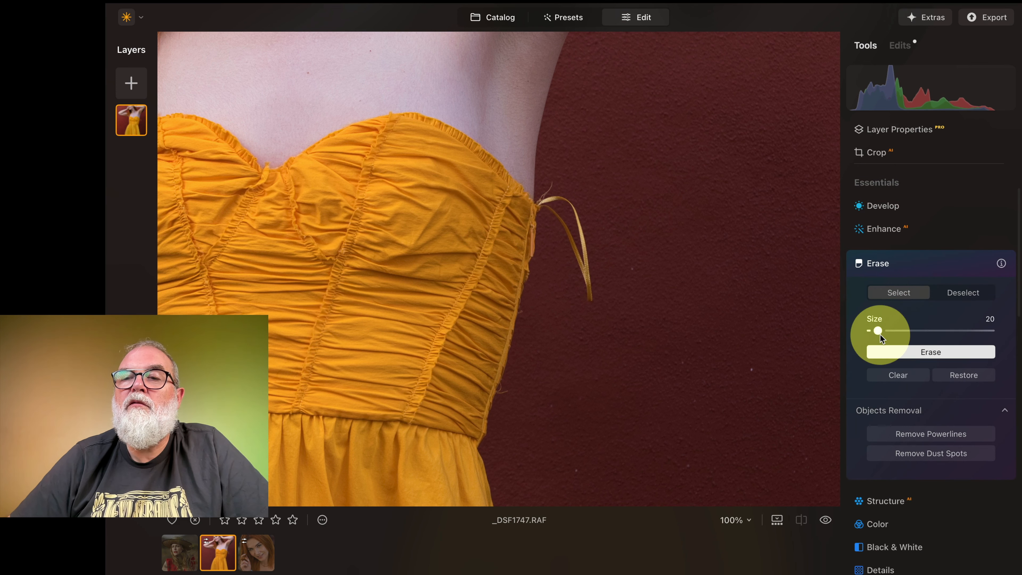
mouse_move(569, 200)
mouse_down()
mouse_move(591, 297)
mouse_move(567, 264)
mouse_move(552, 199)
mouse_up()
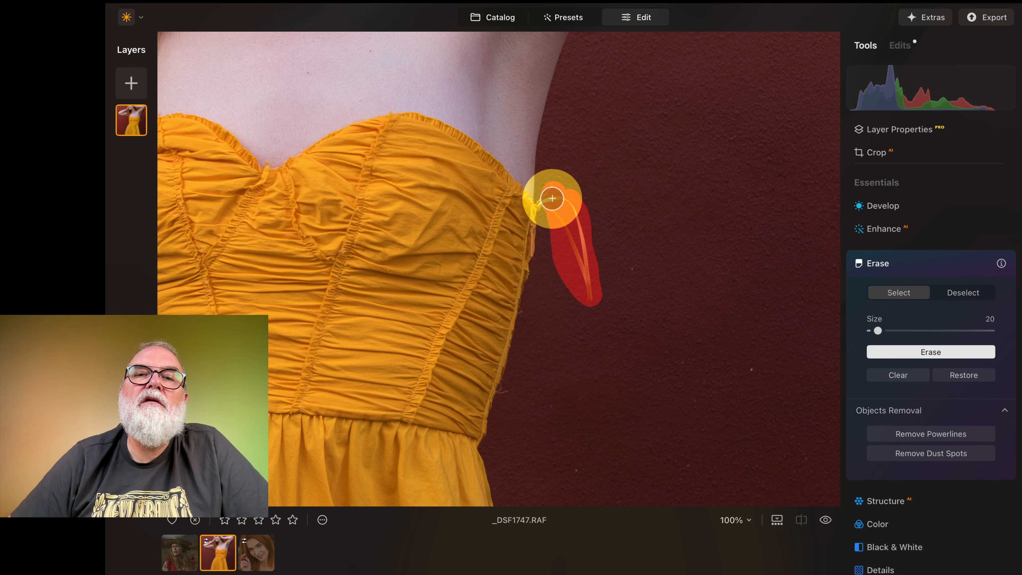
click(934, 352)
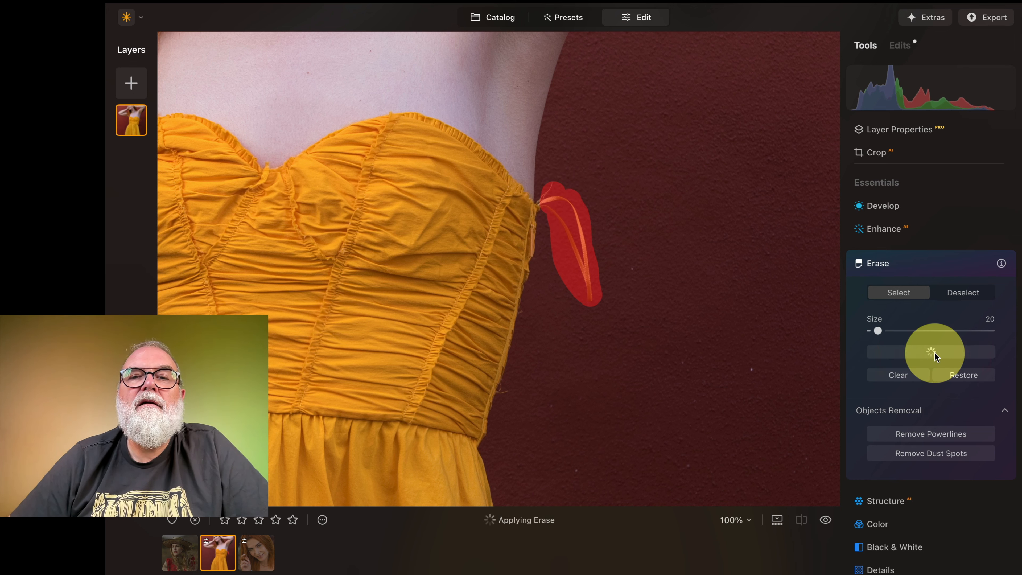
click(716, 332)
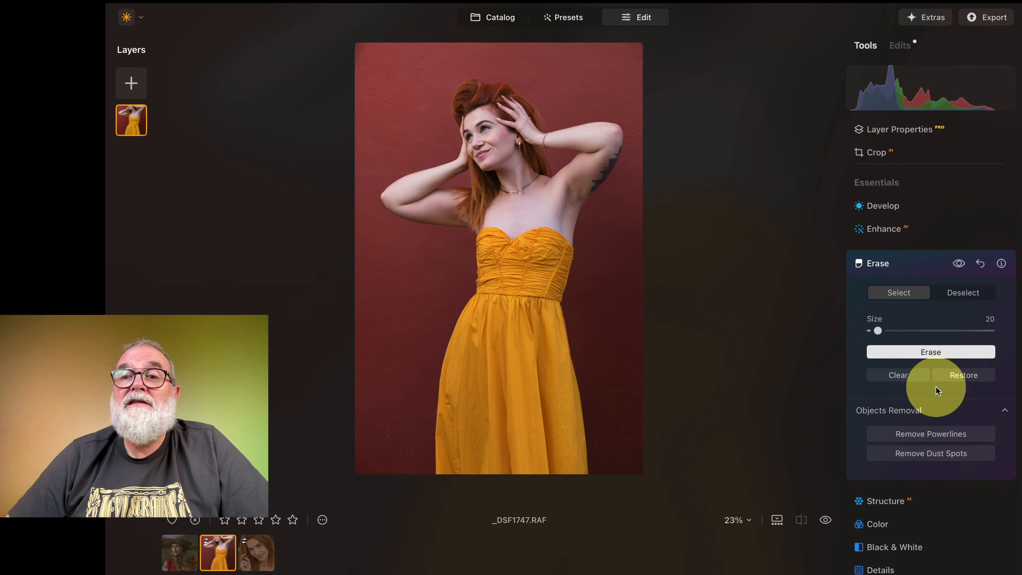
Reopen the Body tool's Shape and Abdomen adjustments
scroll(944, 379, down, 5)
scroll(944, 377, down, 15)
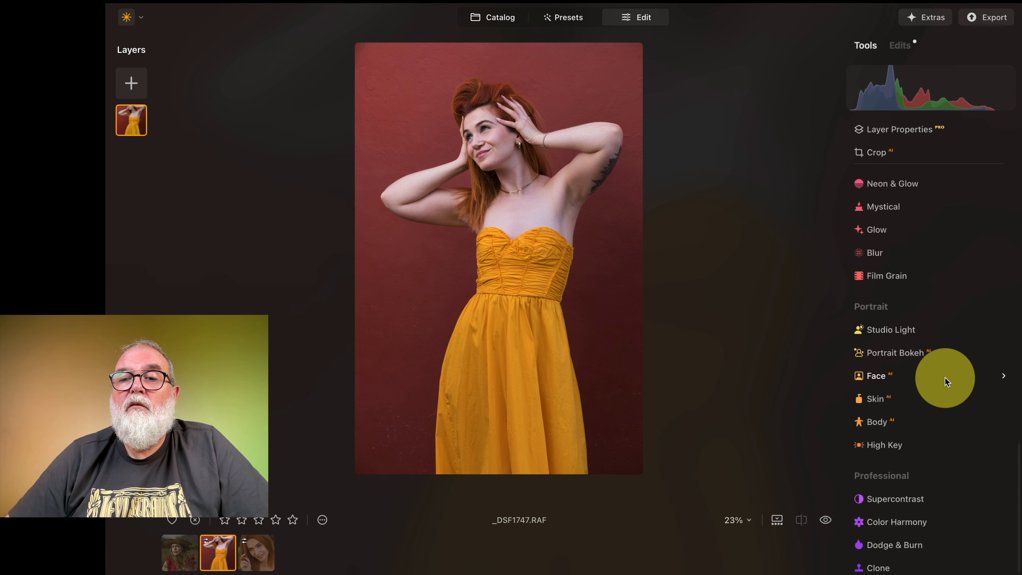
click(901, 417)
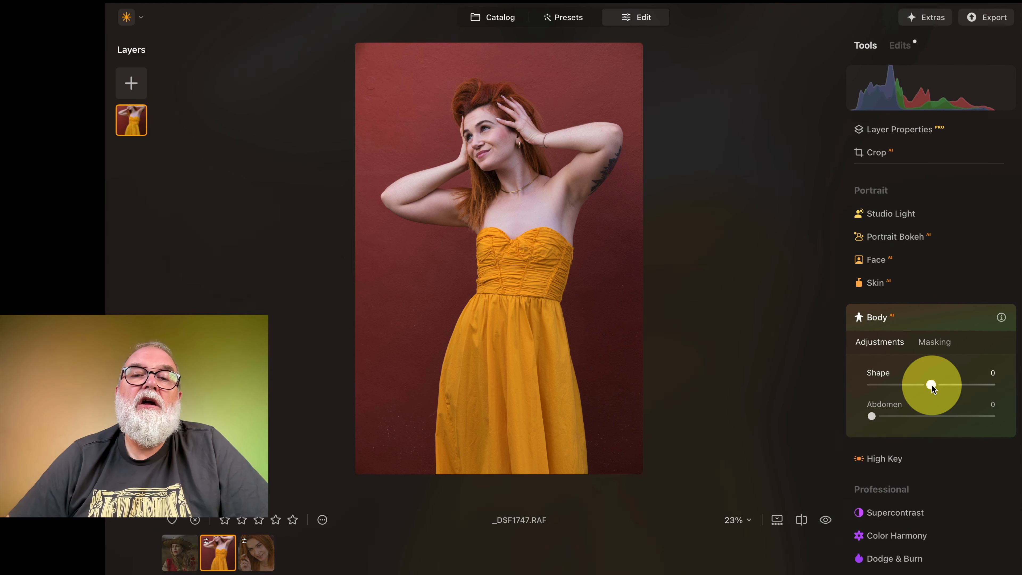
Open the _DSC0859 photo of the woman in the straw hat, inspect her face up close, and bring it into editing
click(496, 18)
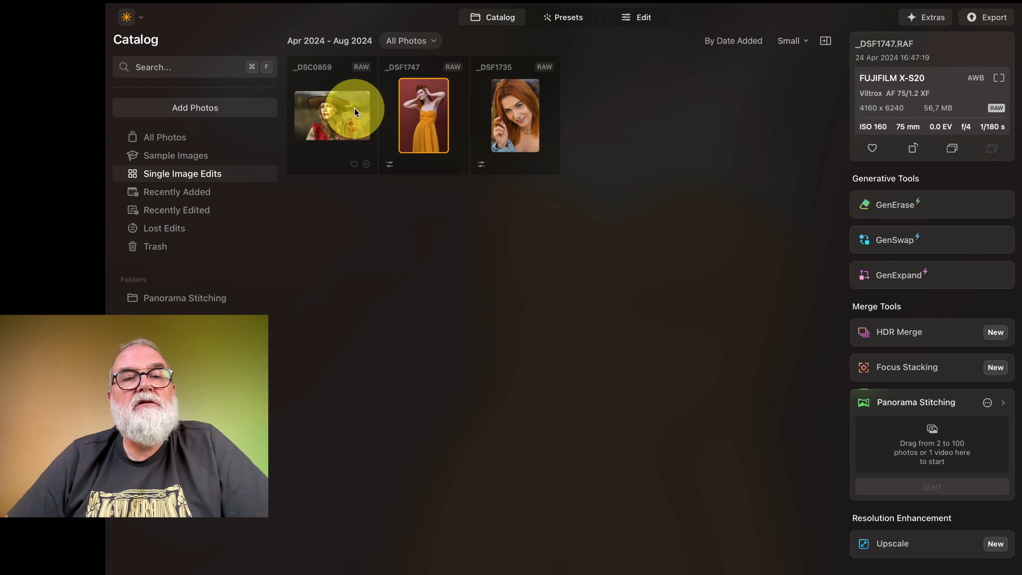
double_click(354, 108)
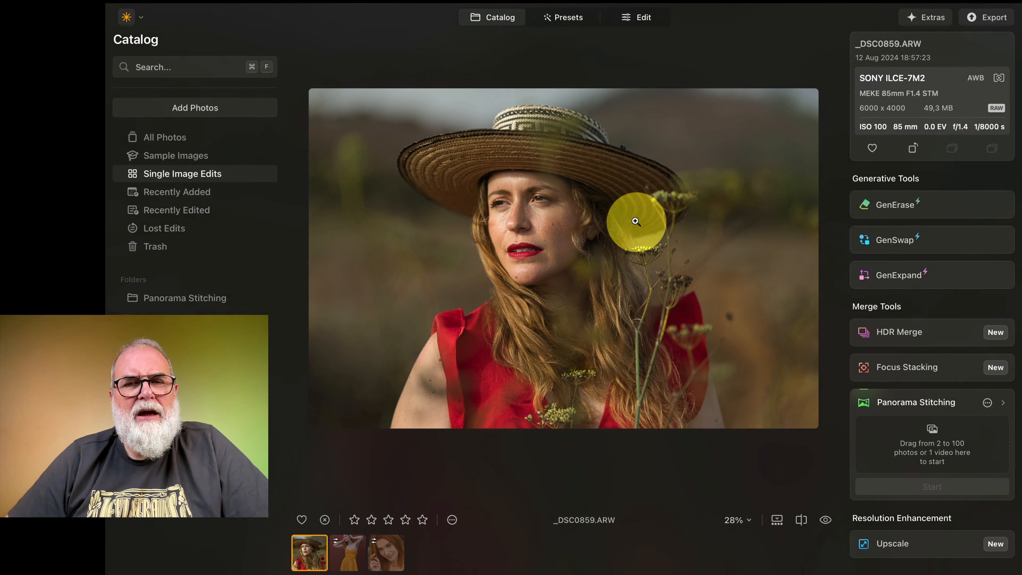
click(542, 213)
click(542, 213)
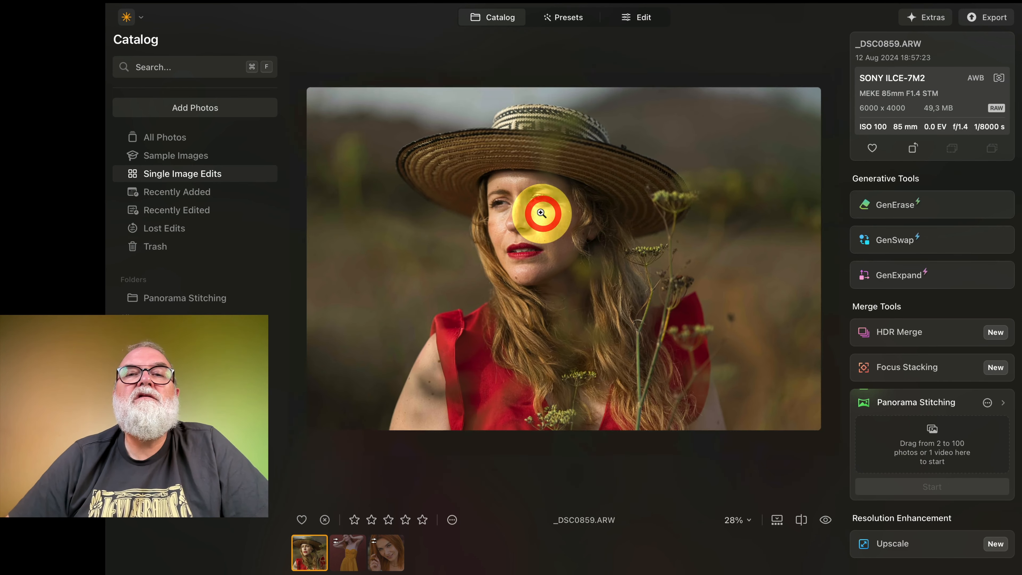
click(644, 23)
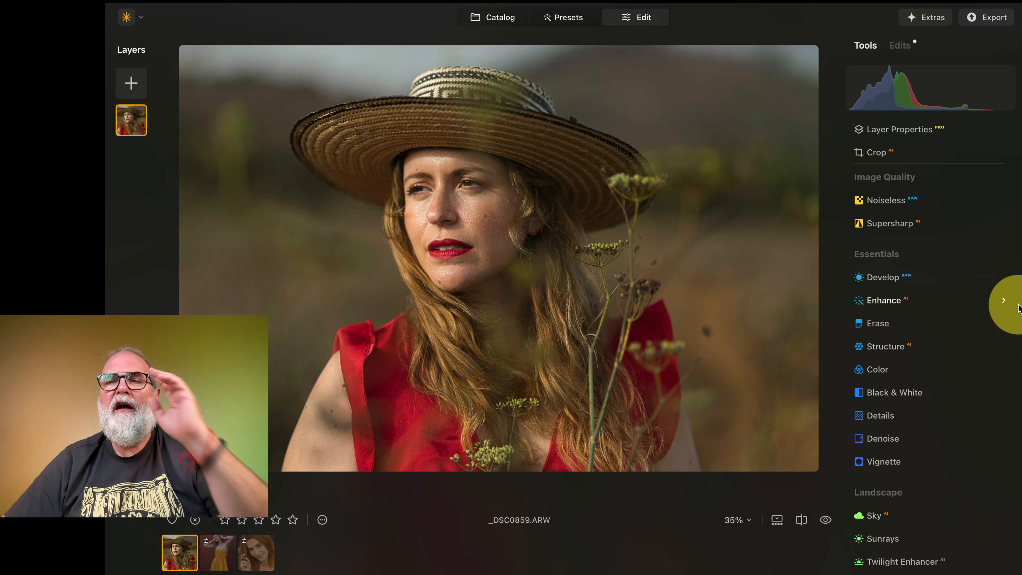
In Develop, set Highlights to -50 and Shadows to 12, checking the face at 100%
click(980, 282)
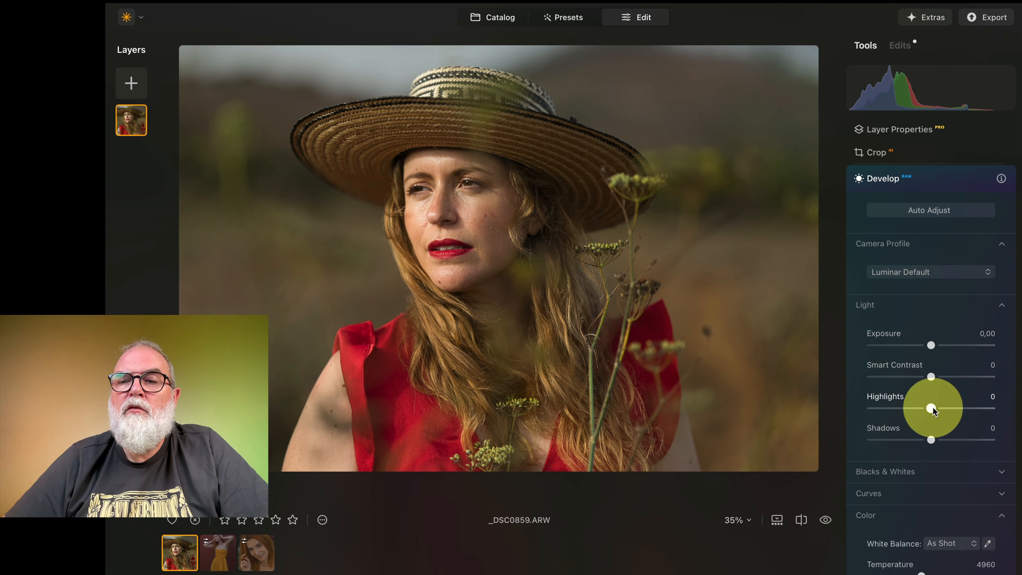
drag(931, 409, 901, 407)
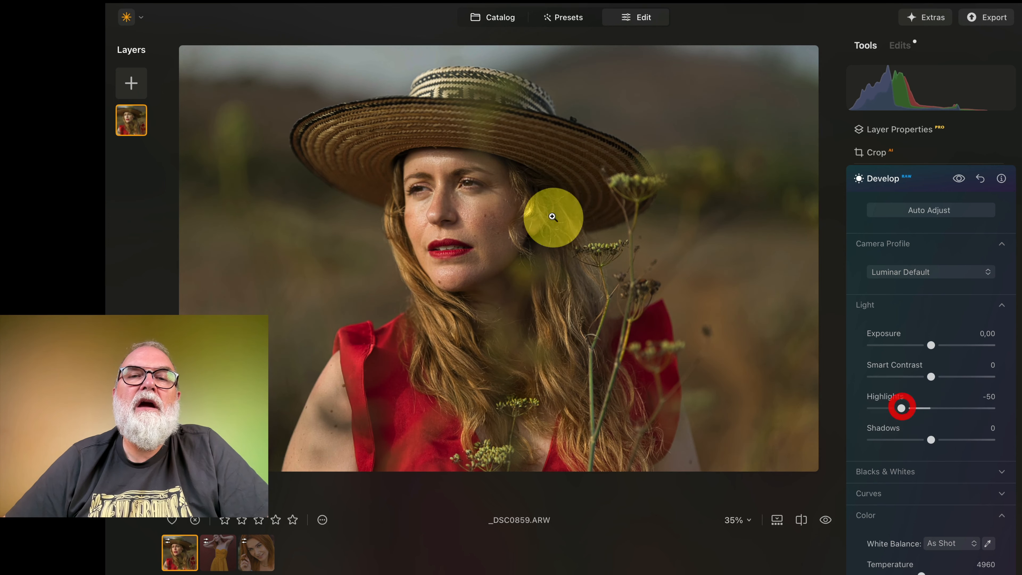
click(457, 191)
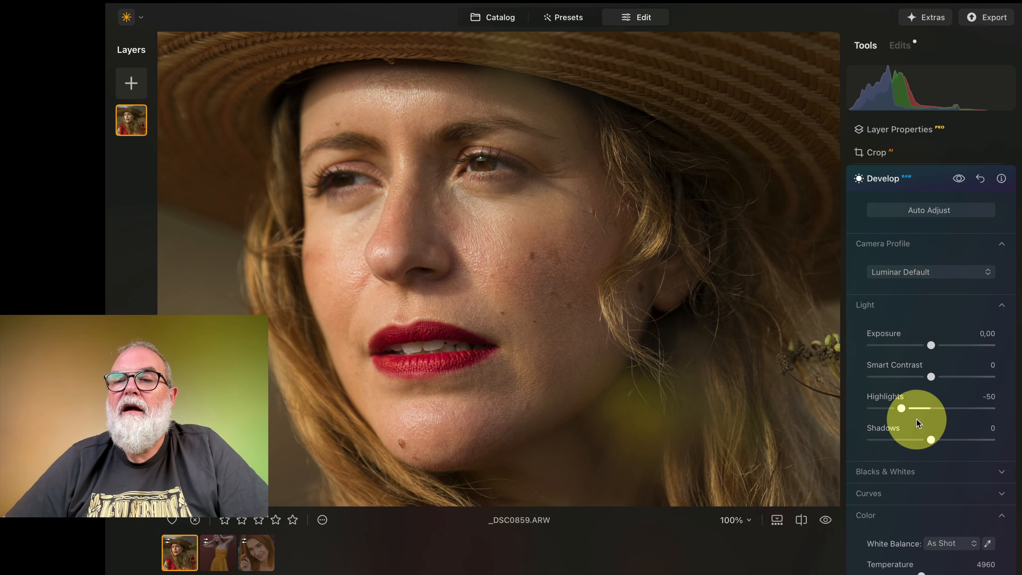
drag(931, 440, 938, 439)
click(628, 254)
click(456, 202)
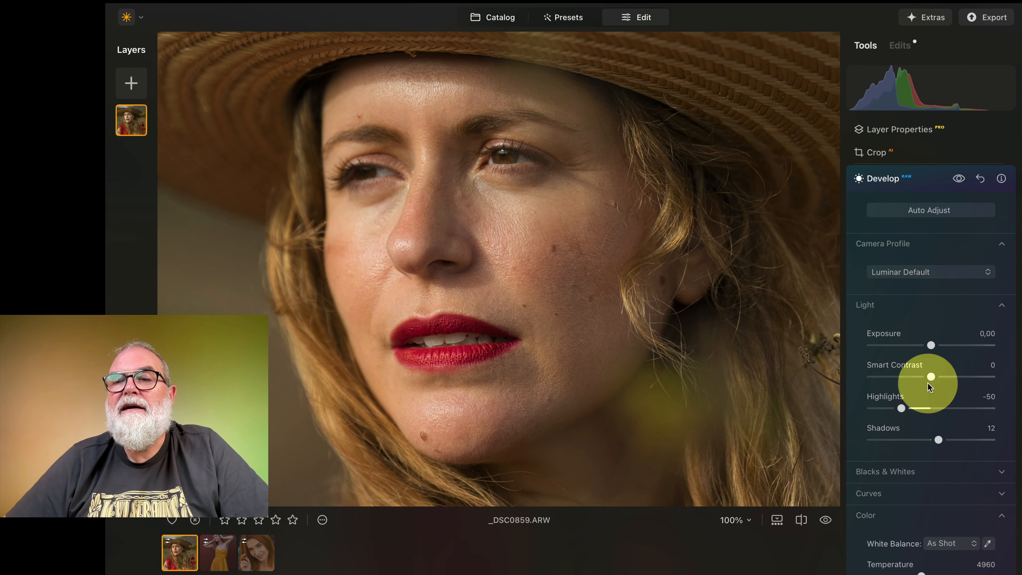
drag(629, 212, 628, 234)
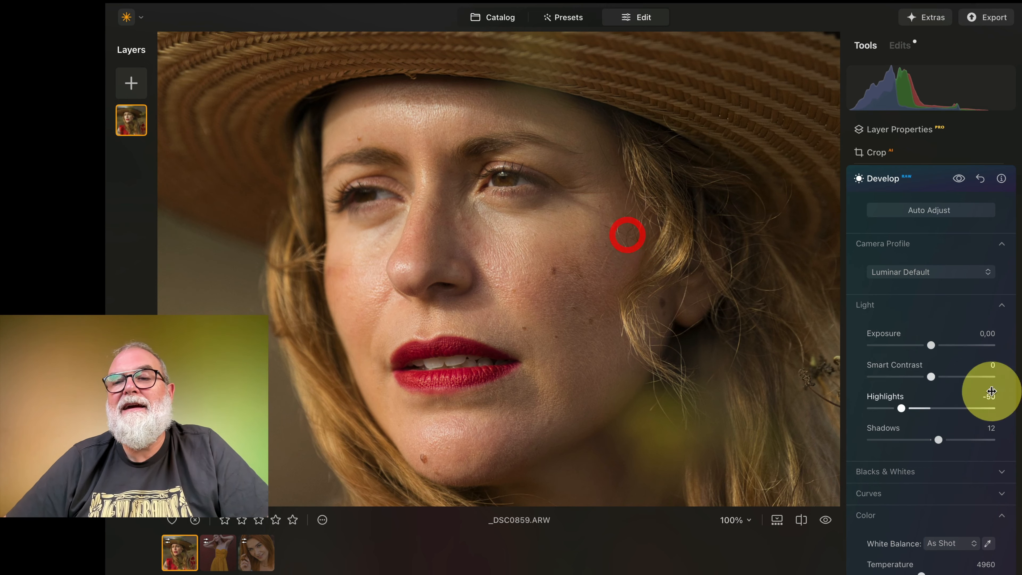
Try Smart Contrast at 100 in Develop and reset it to 0
drag(931, 376, 1012, 382)
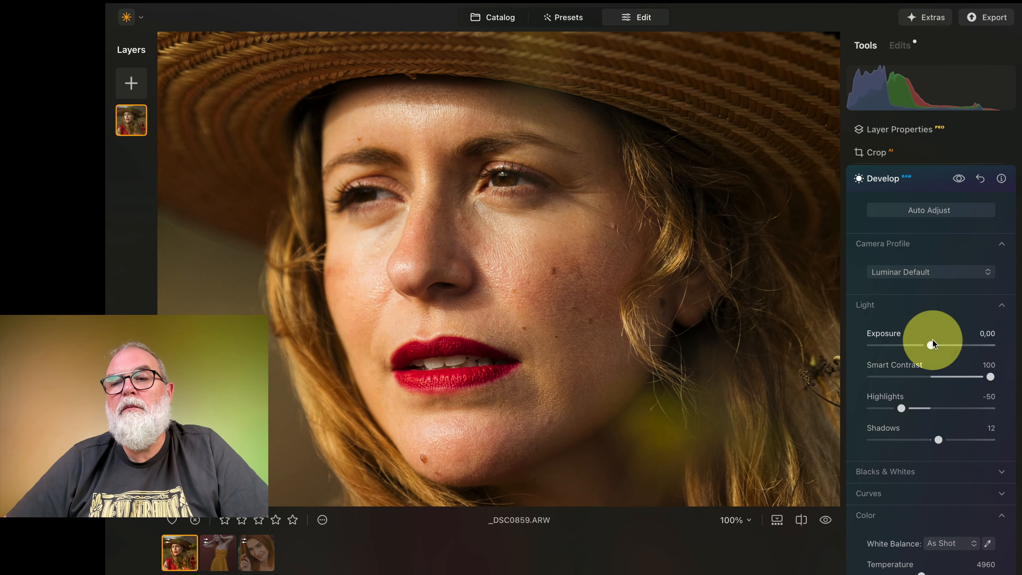
double_click(989, 377)
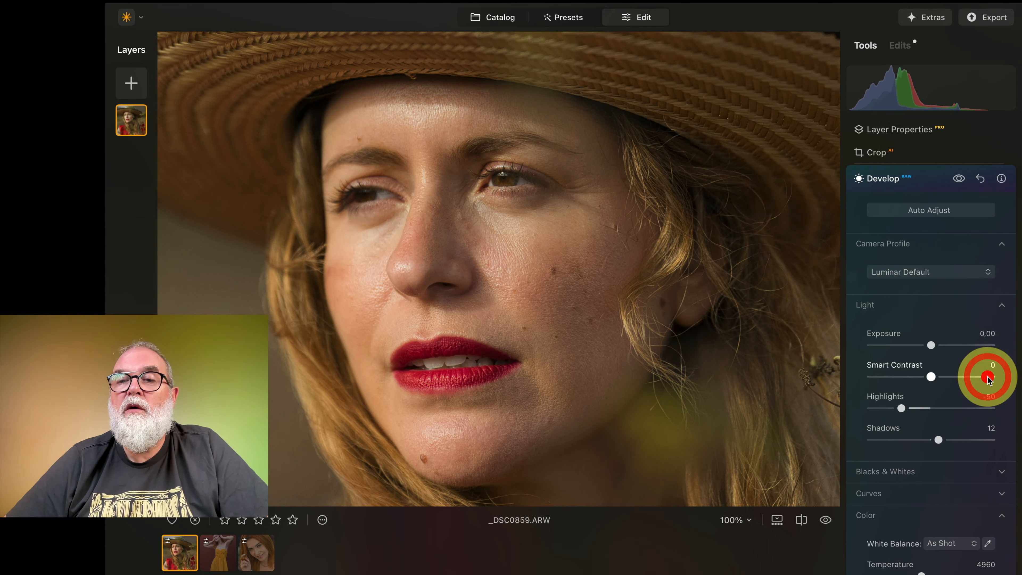
mouse_move(516, 267)
mouse_down()
mouse_move(521, 244)
mouse_move(522, 259)
mouse_up()
click(522, 259)
Try sampling the white balance from the woman's teeth and warming Temperature to 5688, and undo both changes
scroll(936, 418, down, 4)
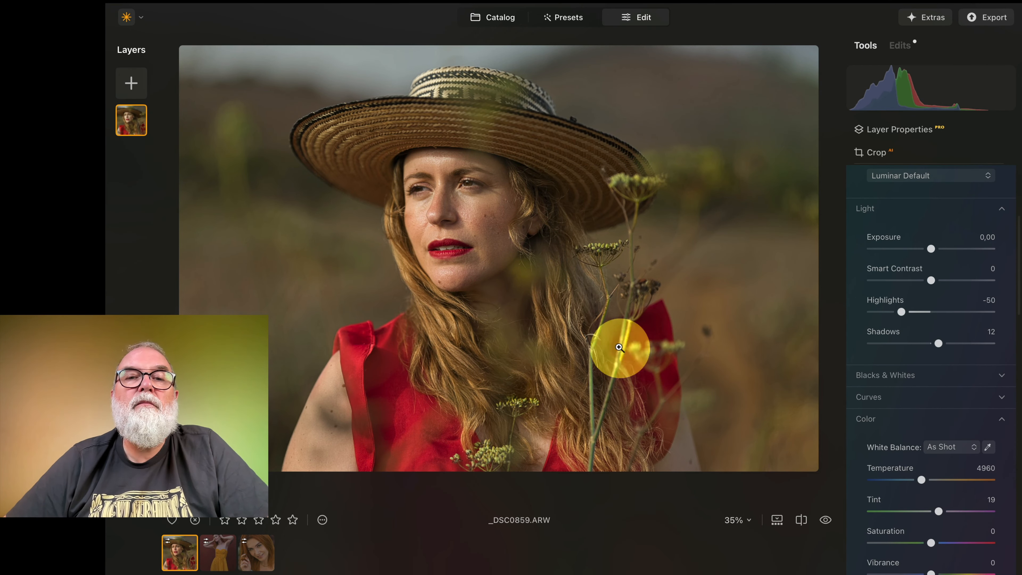
click(463, 251)
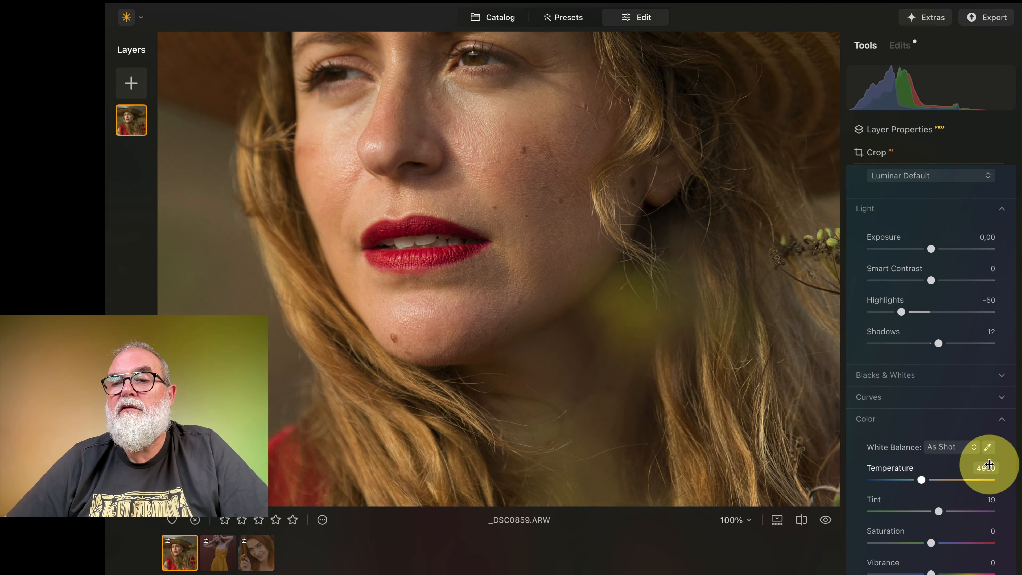
click(987, 447)
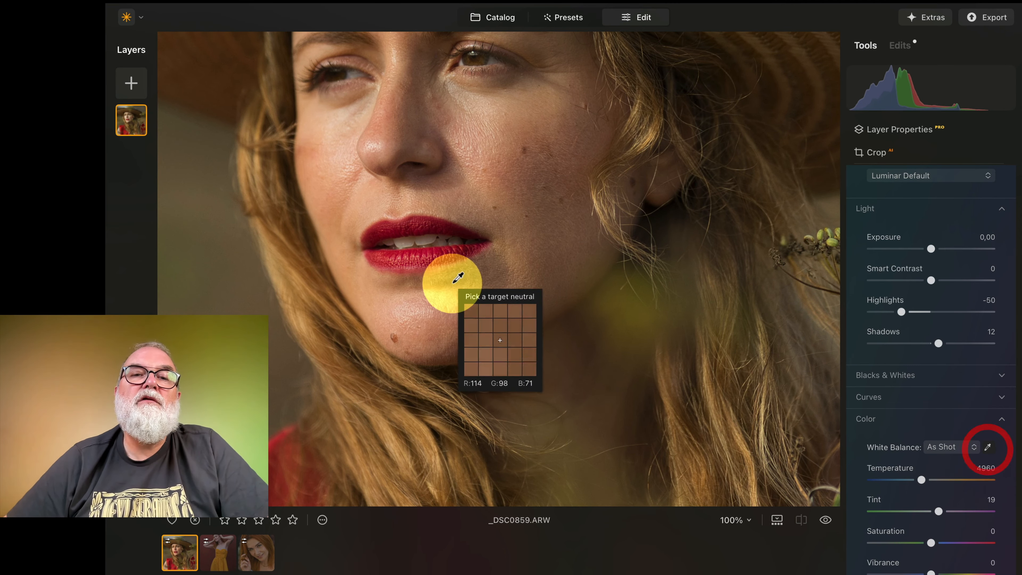
click(400, 241)
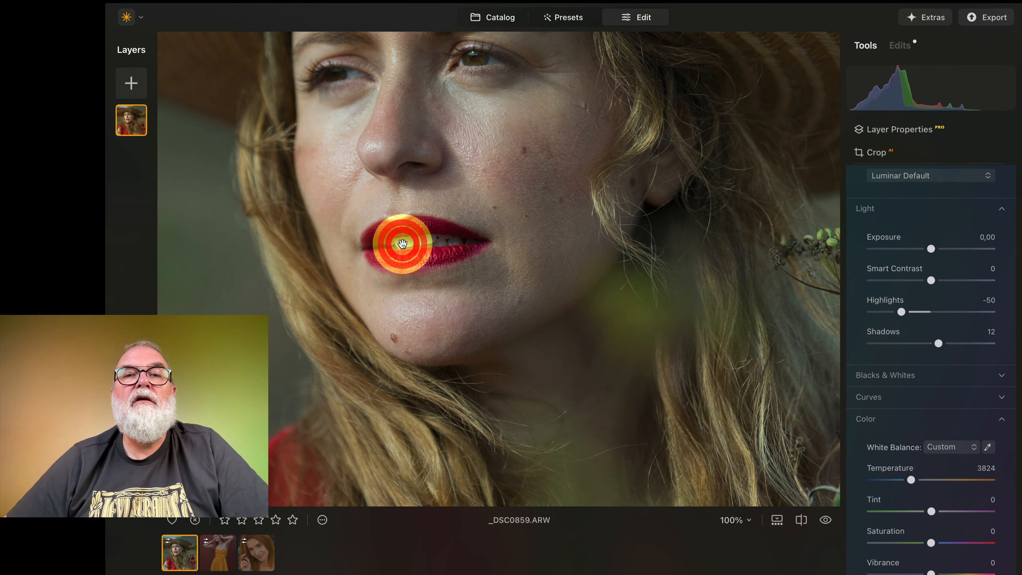
click(568, 243)
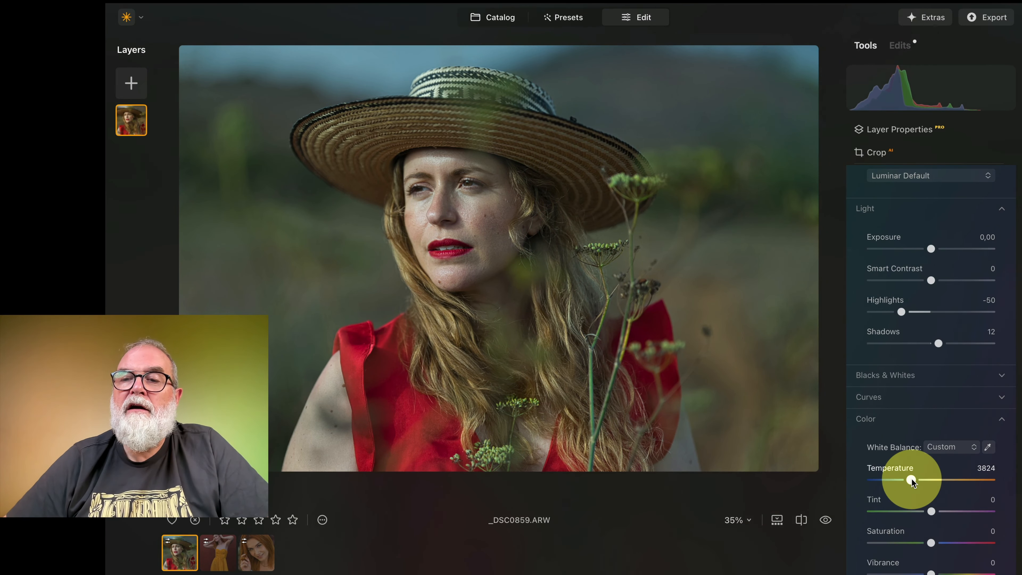
drag(911, 480, 925, 480)
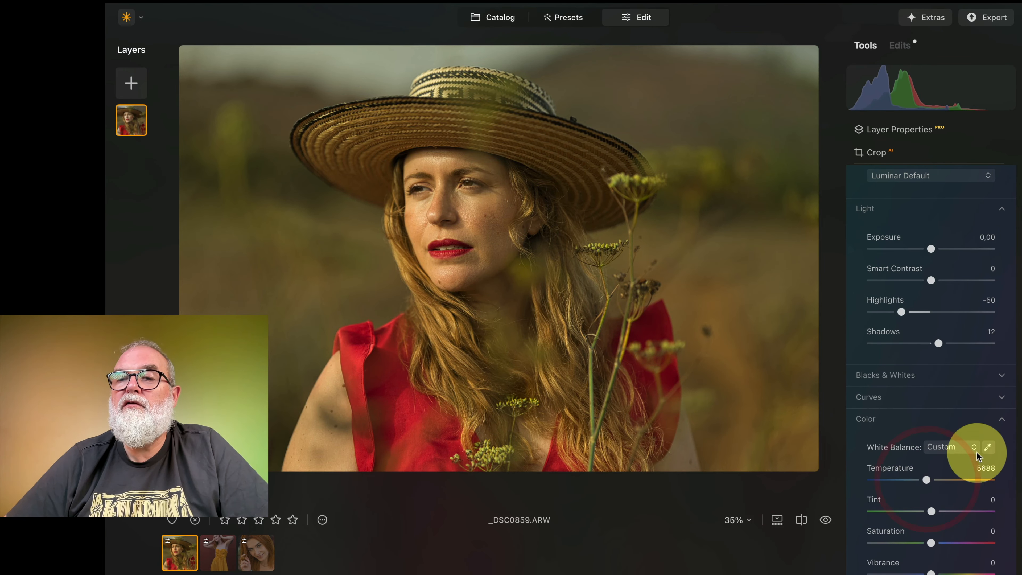
key(super+z)
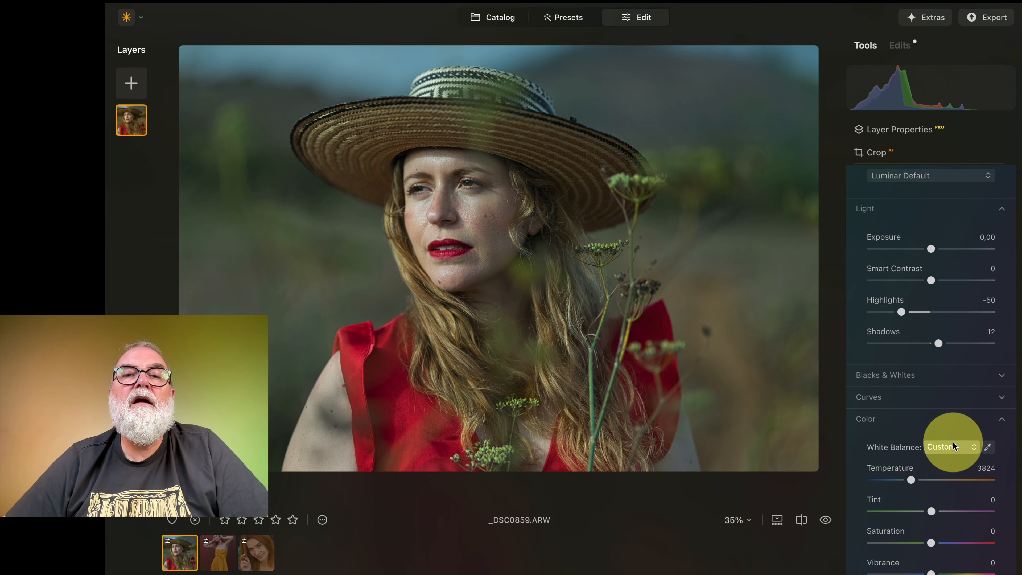
key(super+z)
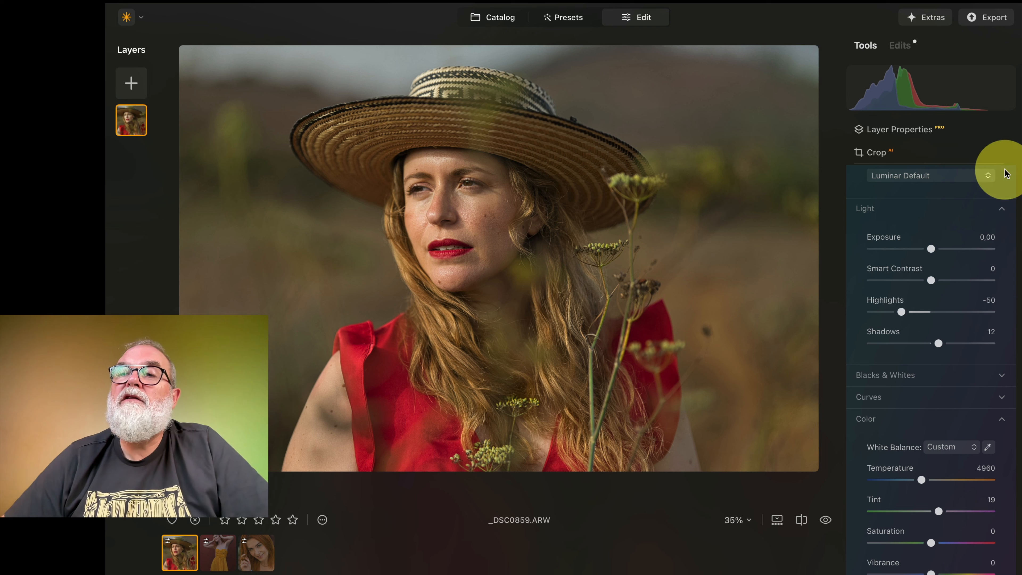
scroll(908, 228, down, 2)
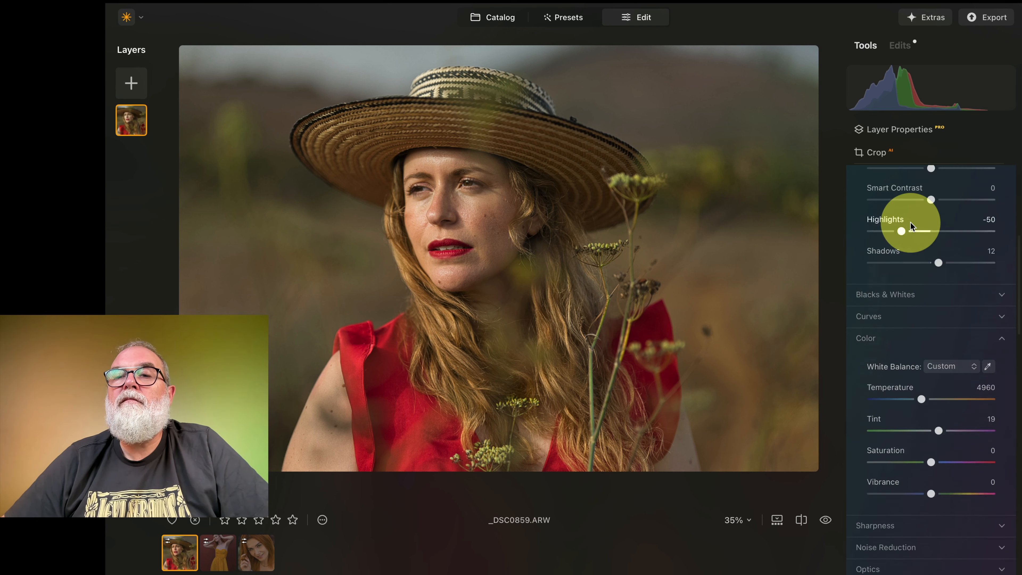
scroll(919, 223, up, 7)
click(930, 296)
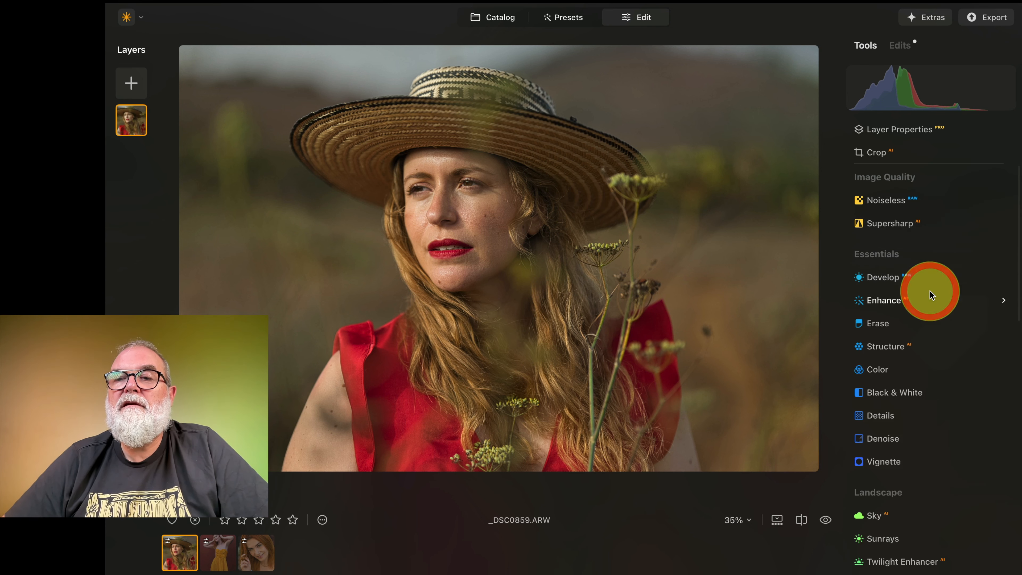
click(893, 277)
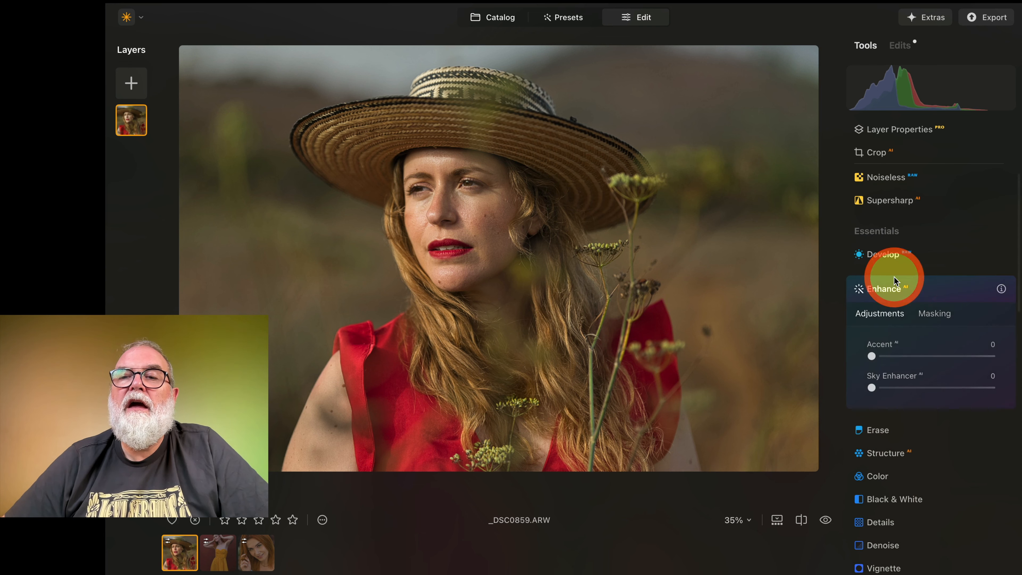
click(935, 291)
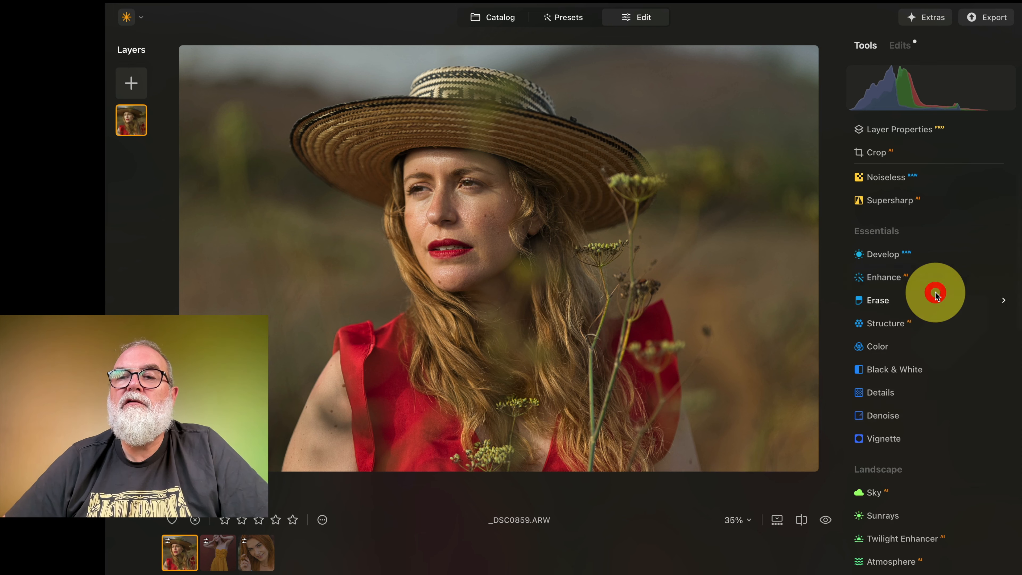
Try a Studio Light placed over the woman's neck, testing an Amount of 13 and reducing it to 6
scroll(935, 318, down, 6)
scroll(936, 319, down, 10)
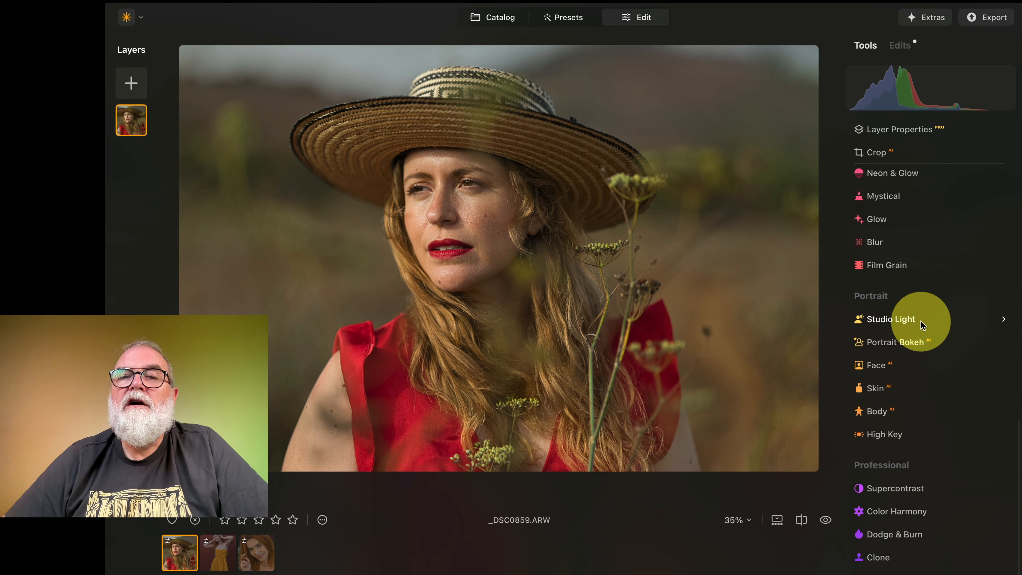
click(921, 322)
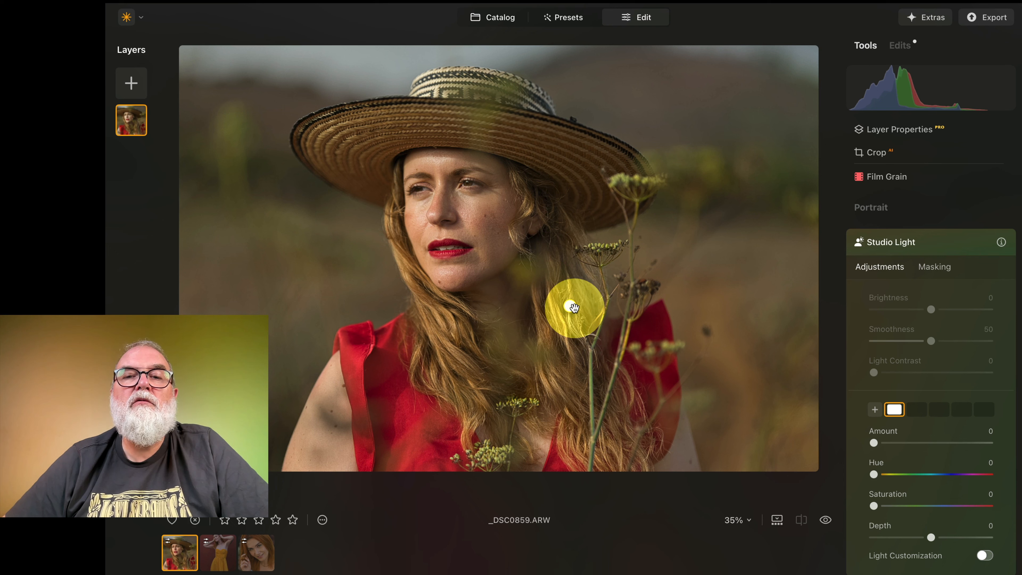
drag(573, 308, 491, 319)
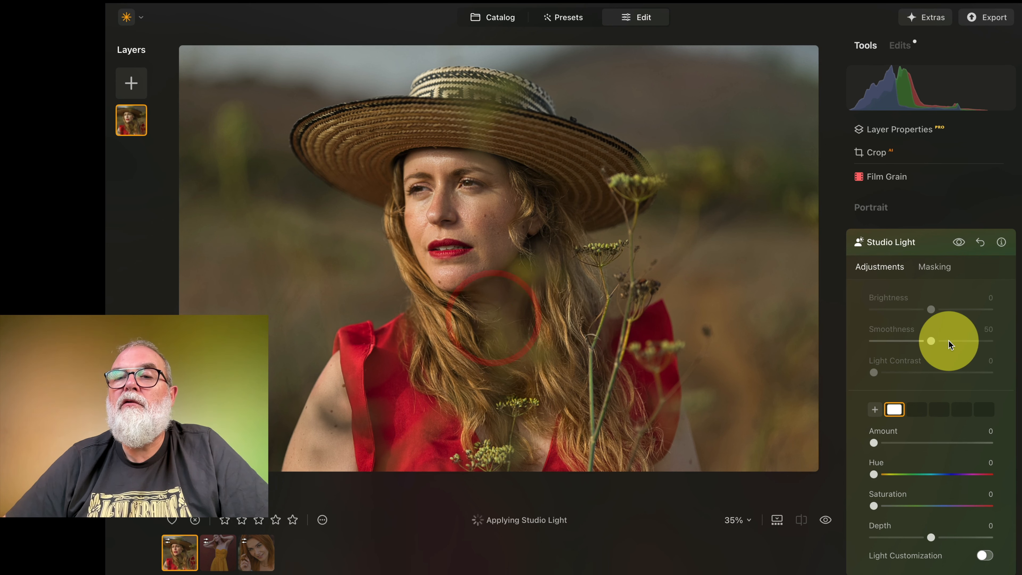
drag(872, 442, 890, 444)
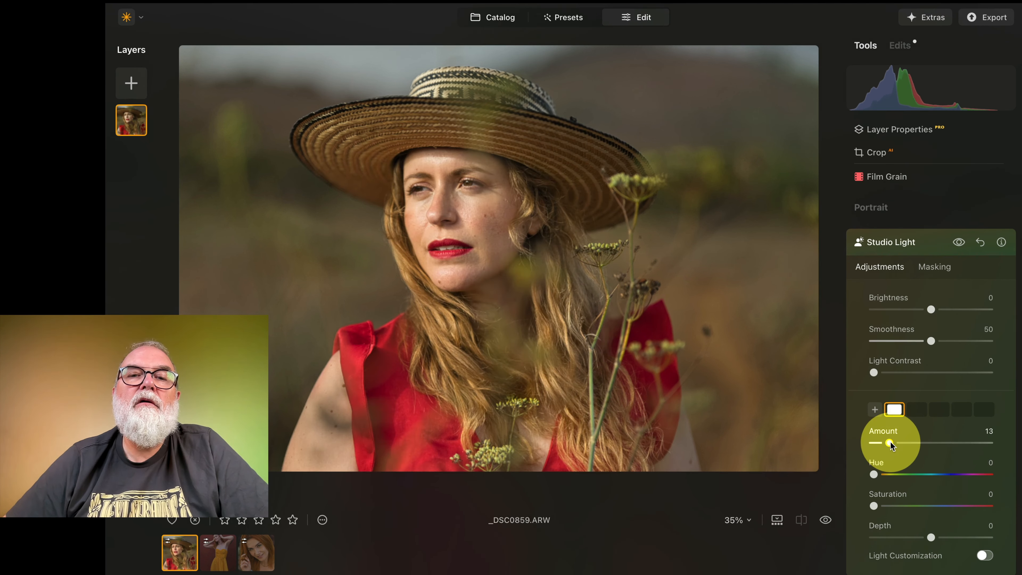
click(881, 442)
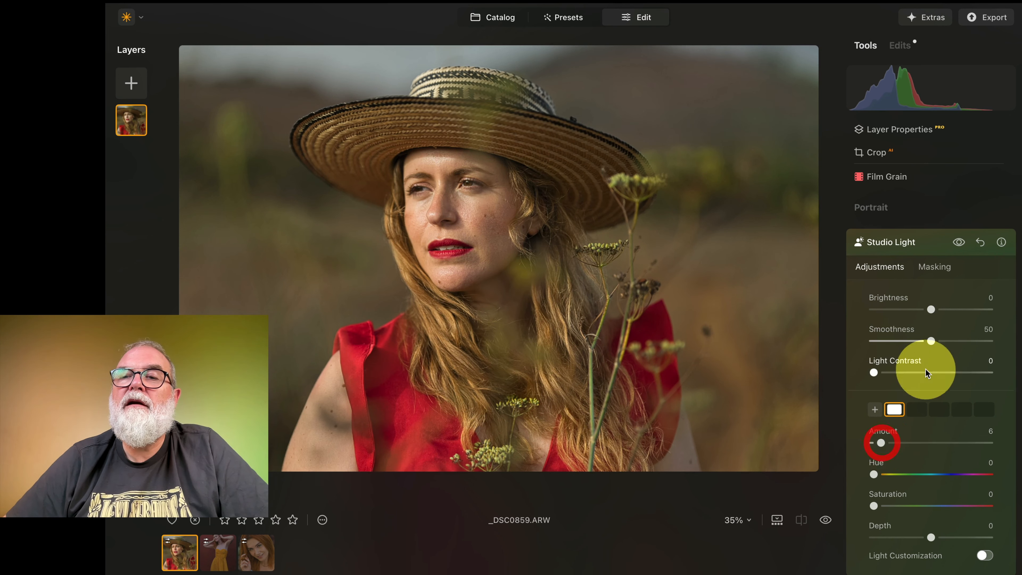
Add a second Studio Light and place it on the face just below the eye
click(894, 409)
click(874, 409)
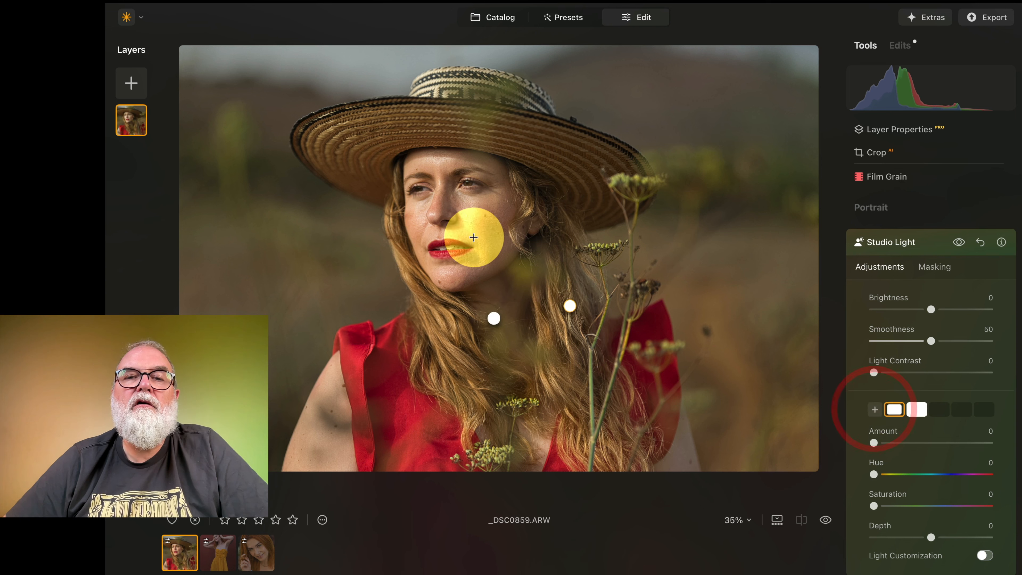
drag(567, 303, 466, 201)
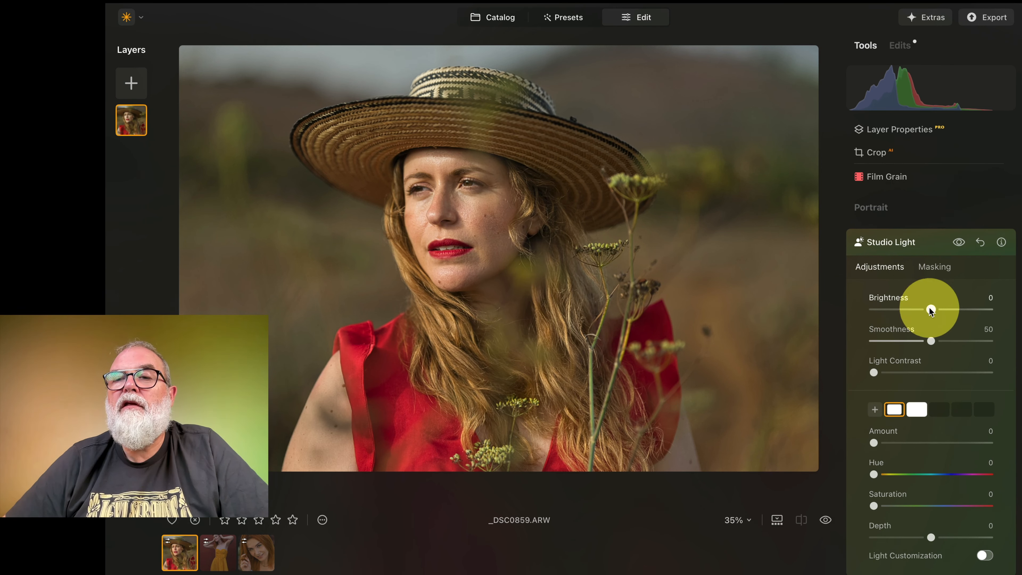
Try Smoothness 60 and Light Contrast 6 in Studio Light, and reset all of the tool's changes
drag(931, 341, 943, 341)
mouse_move(871, 370)
mouse_down()
mouse_move(942, 372)
mouse_move(880, 373)
mouse_up()
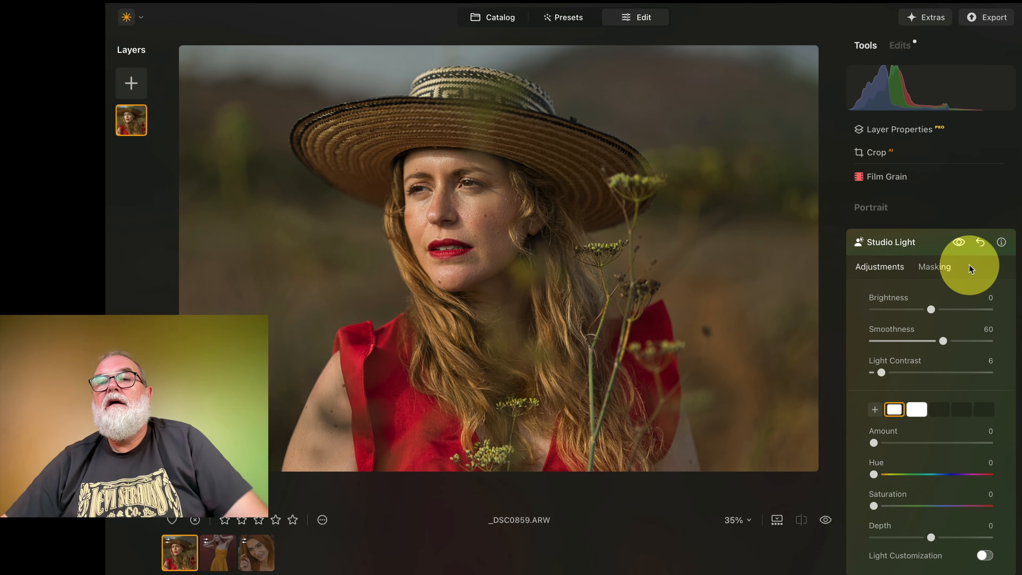
click(981, 243)
click(982, 245)
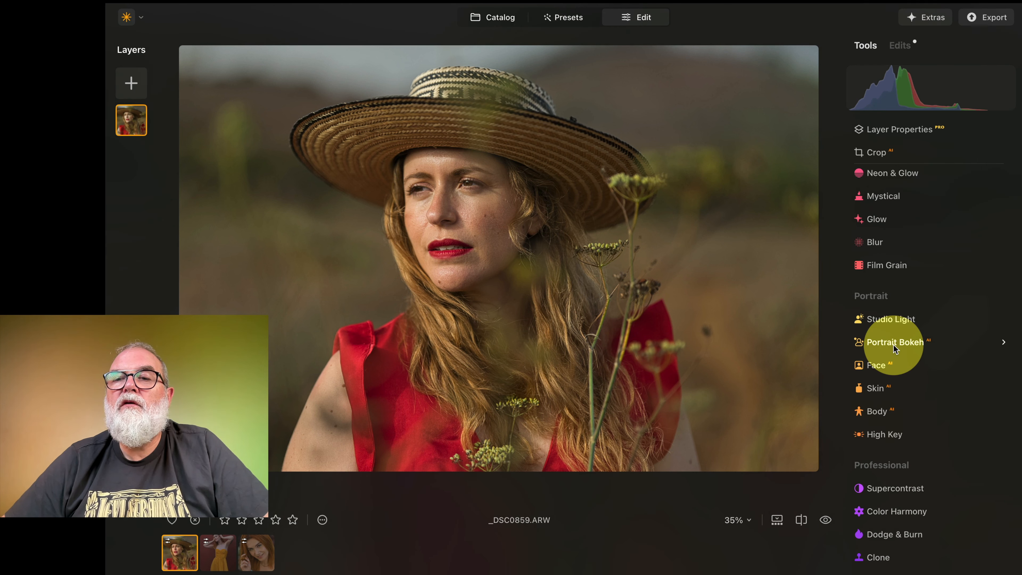
Try Portrait Bokeh on the background with Amount 50 and reset the effect
click(1004, 345)
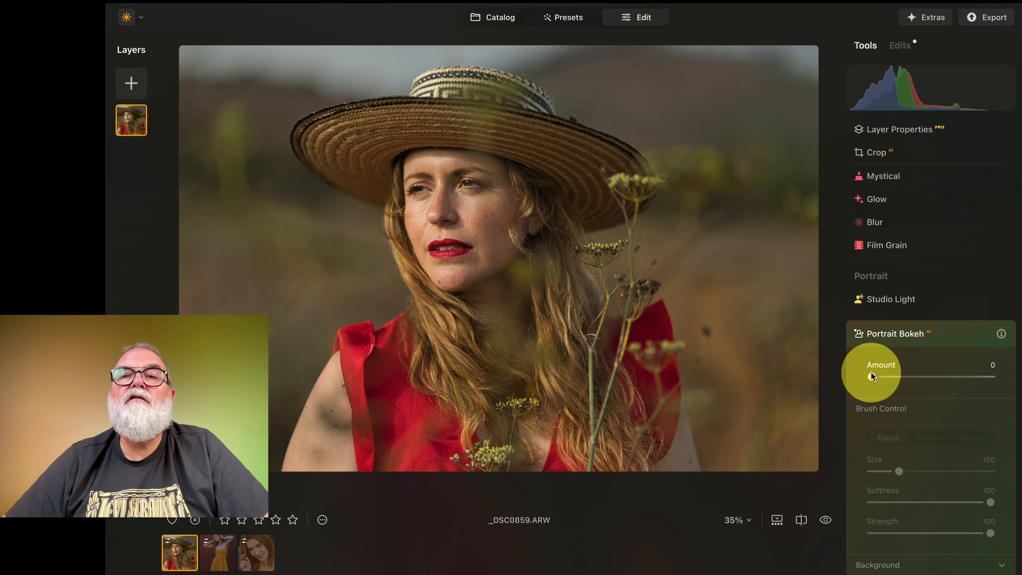
drag(871, 376, 932, 377)
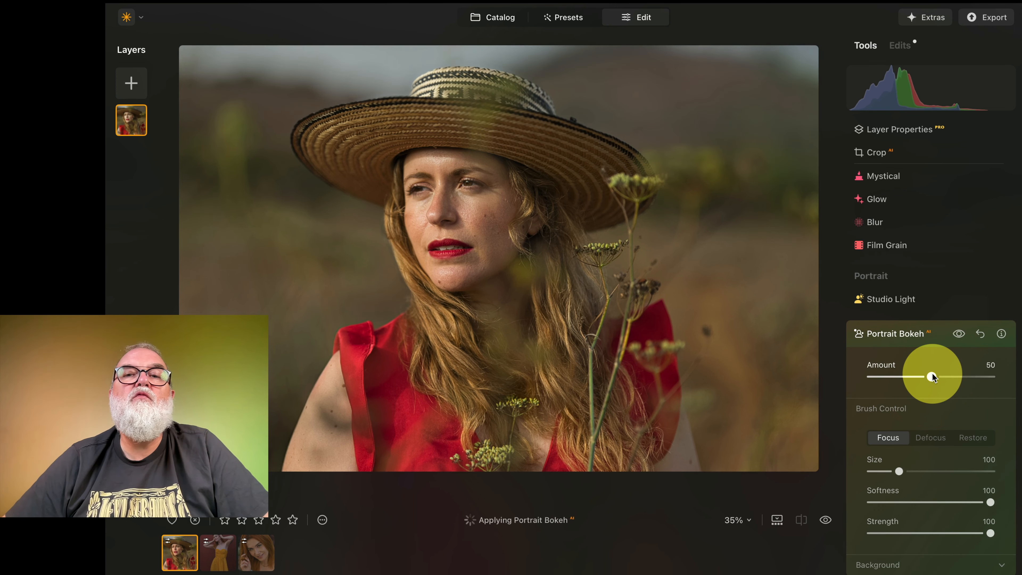
click(980, 334)
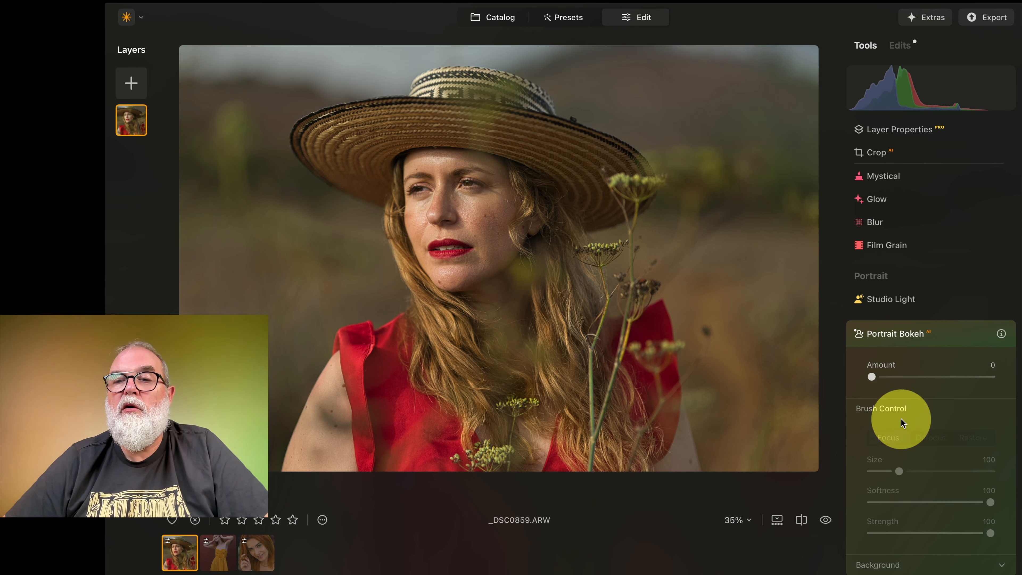
click(949, 333)
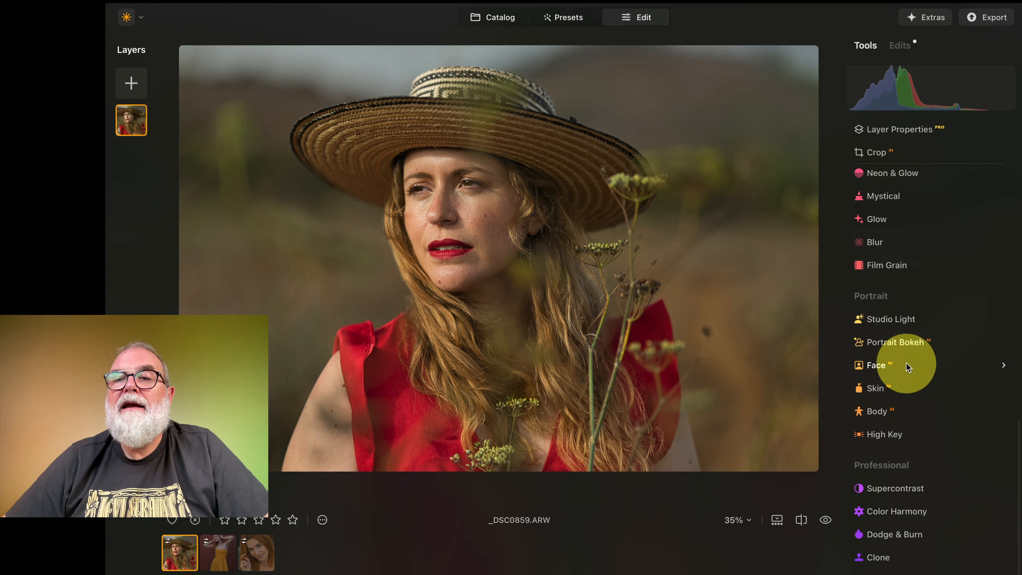
In the Face tool, set Face Light to 6 and test Slim Face, returning it to 0
click(1002, 366)
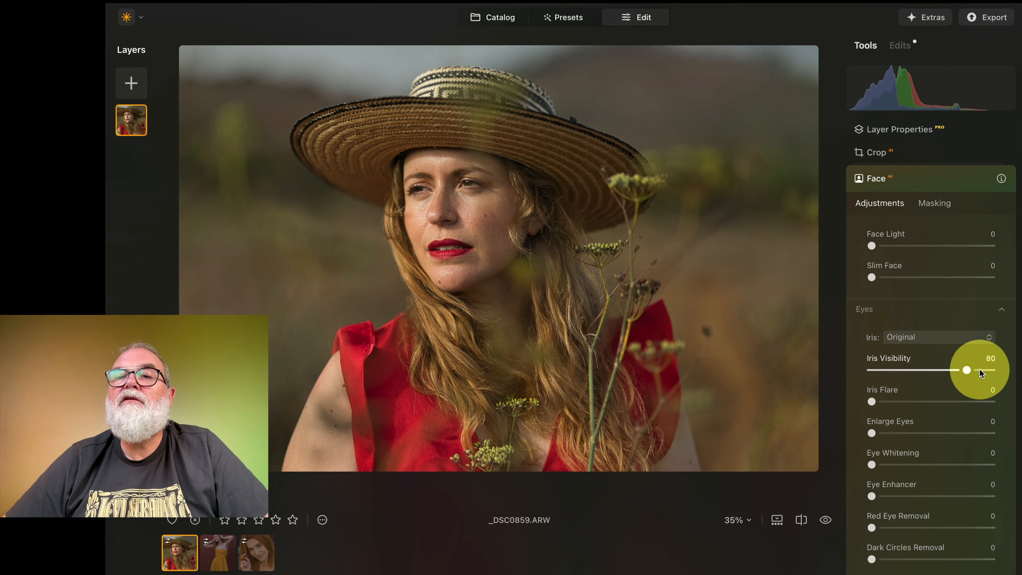
click(880, 246)
drag(872, 278, 714, 252)
Set the eyes' Iris Flare to 17 and Eye Enhancer to 85, inspecting the eyes close up
scroll(893, 305, down, 2)
scroll(894, 304, down, 1)
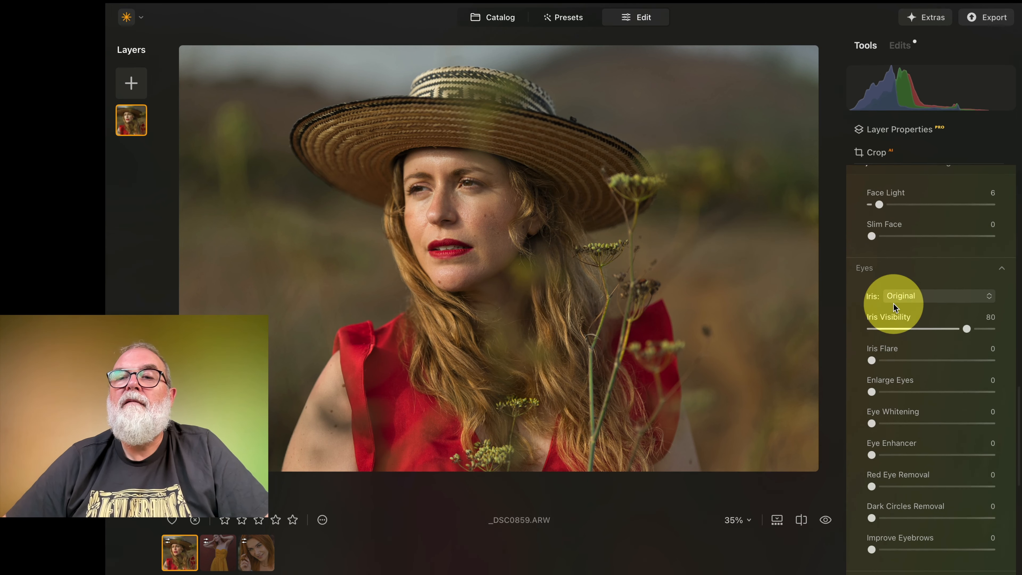
click(471, 183)
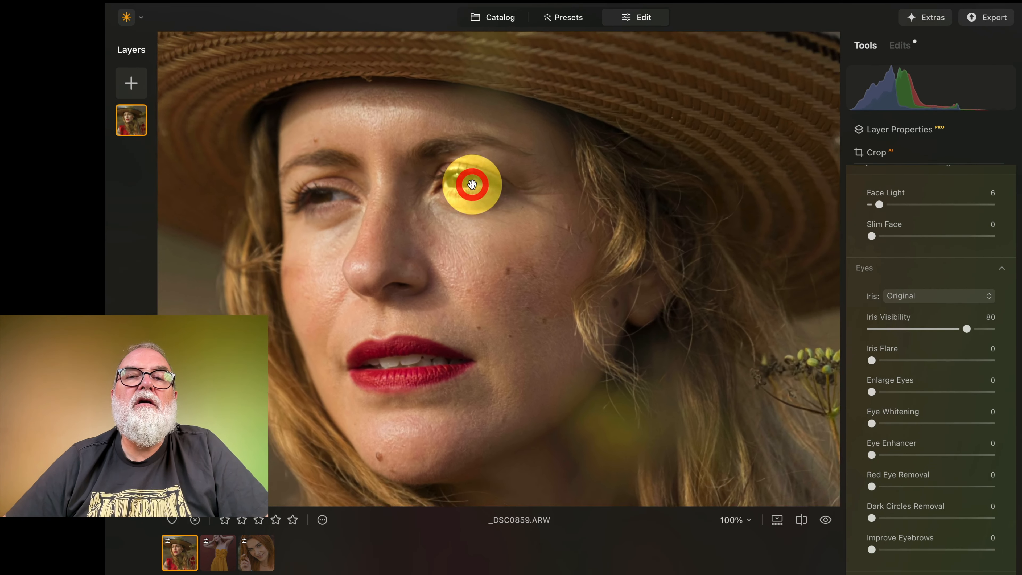
drag(456, 164, 494, 200)
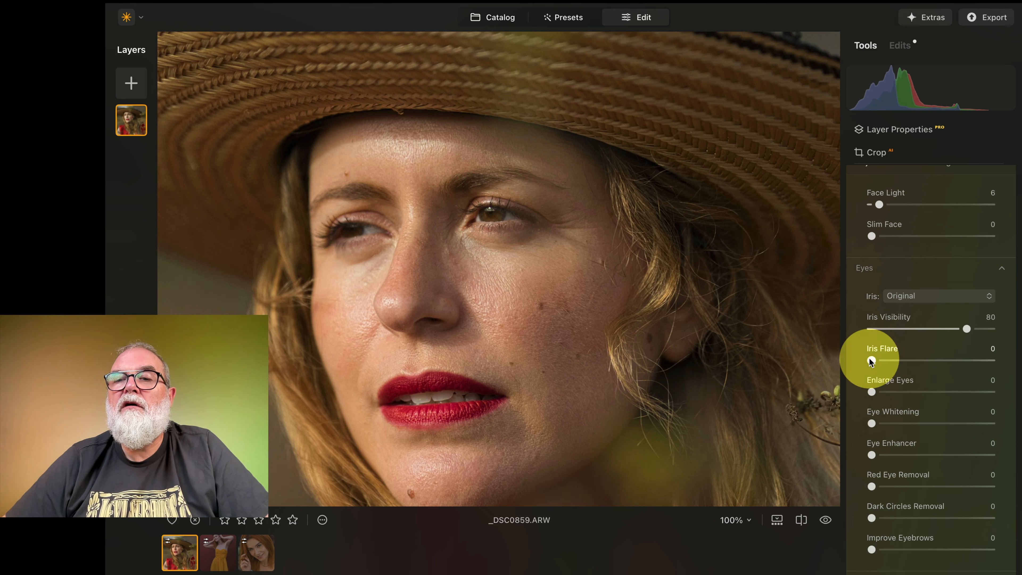
drag(870, 361, 889, 364)
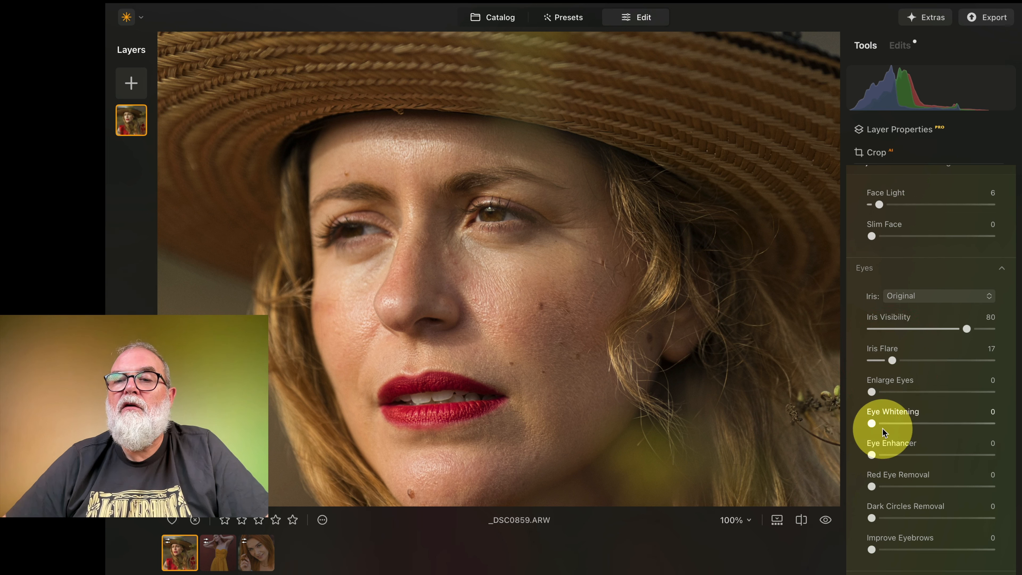
drag(872, 455, 980, 457)
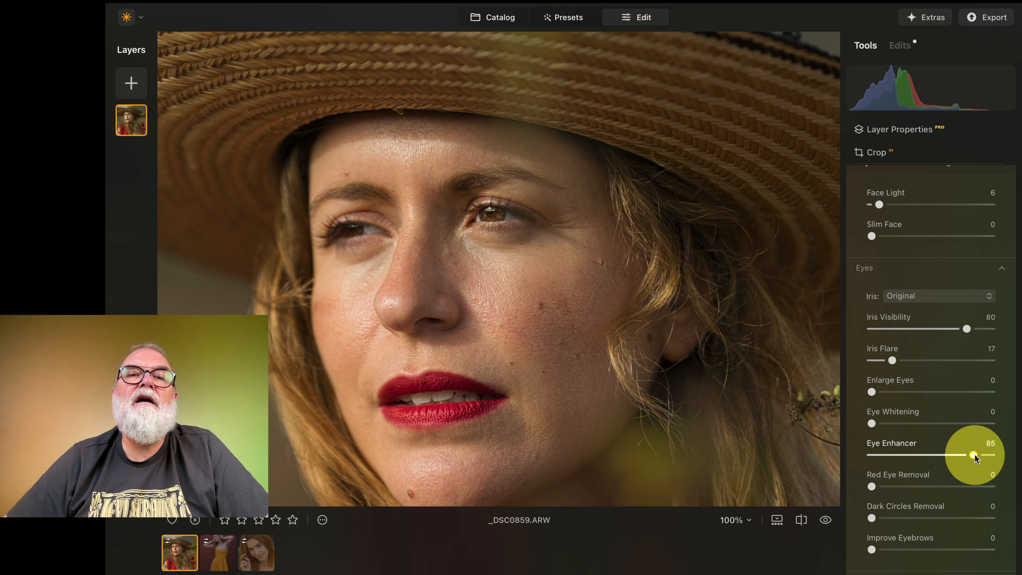
click(973, 456)
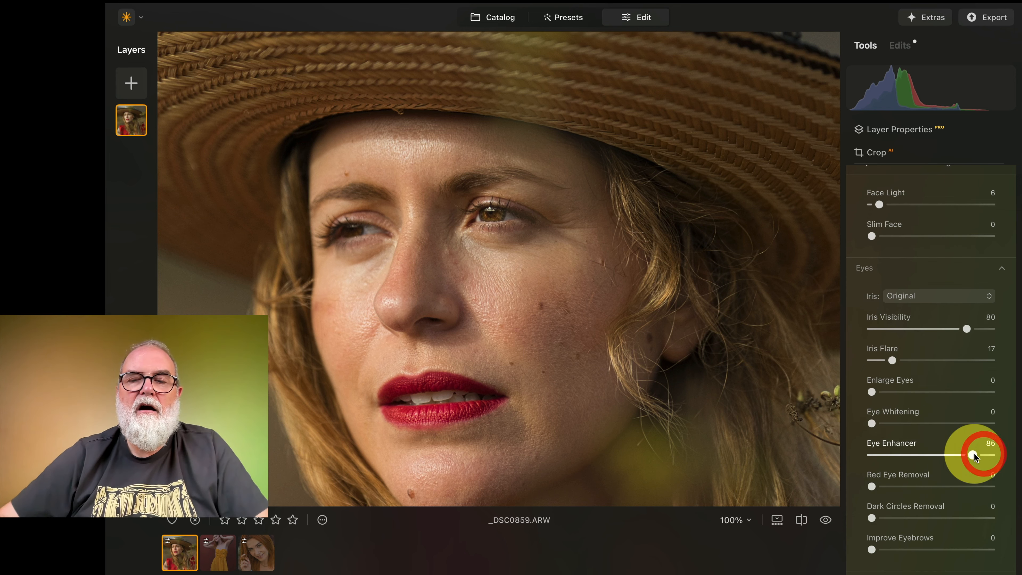
key(super+plus)
key(super+plus)
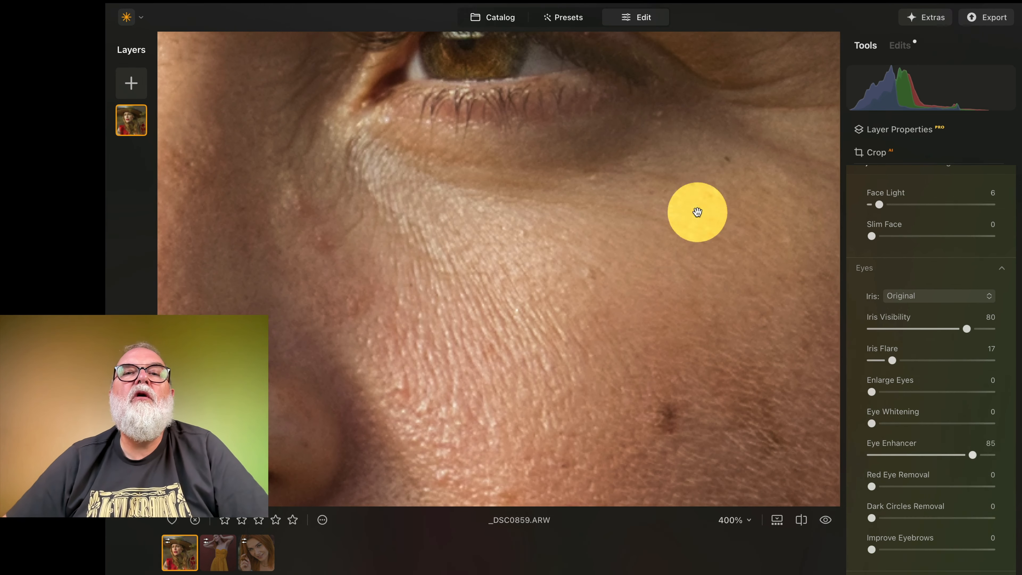
Reduce the eyes' Eye Enhancer to 70
drag(480, 86, 498, 251)
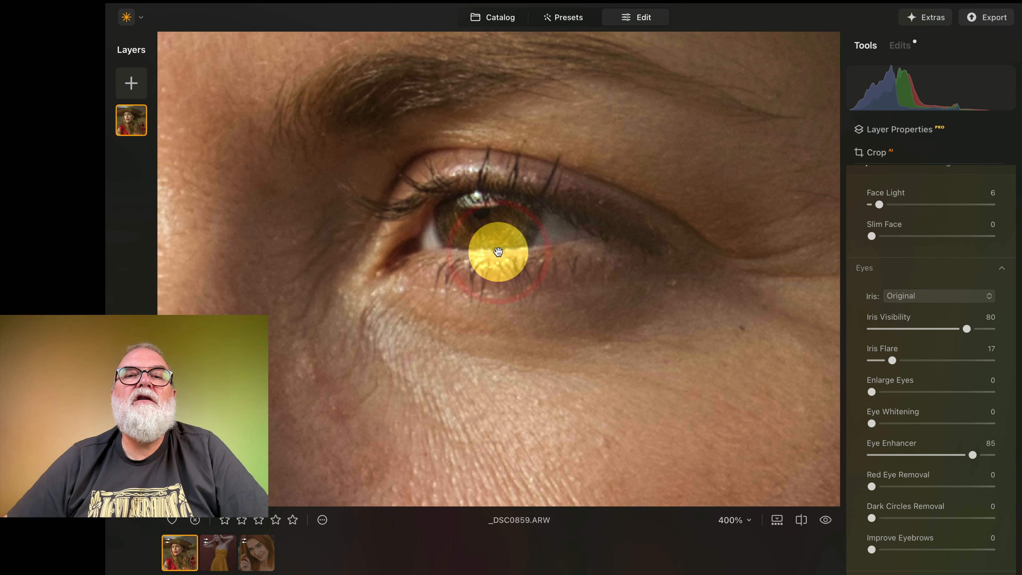
click(499, 252)
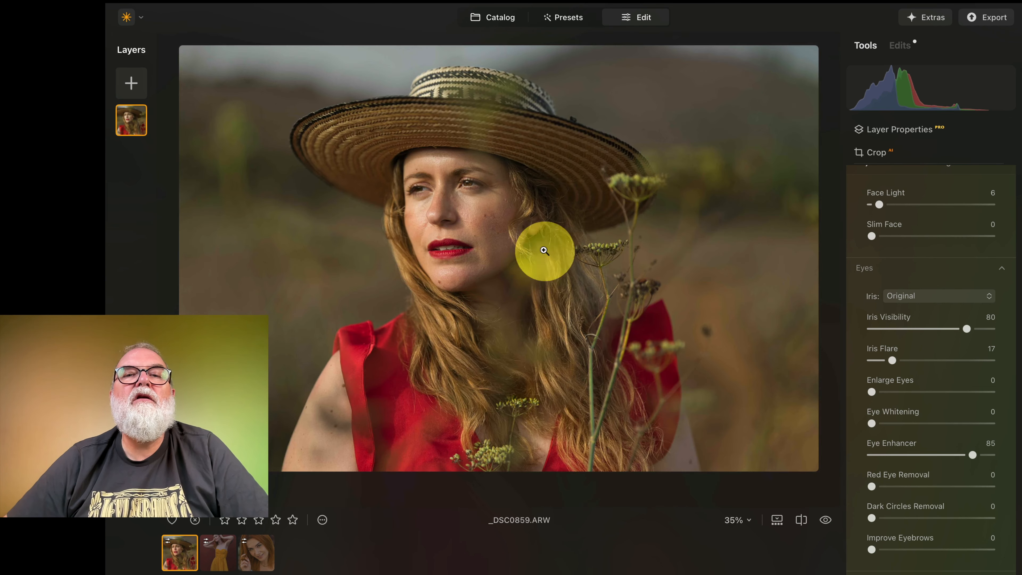
drag(970, 452, 955, 457)
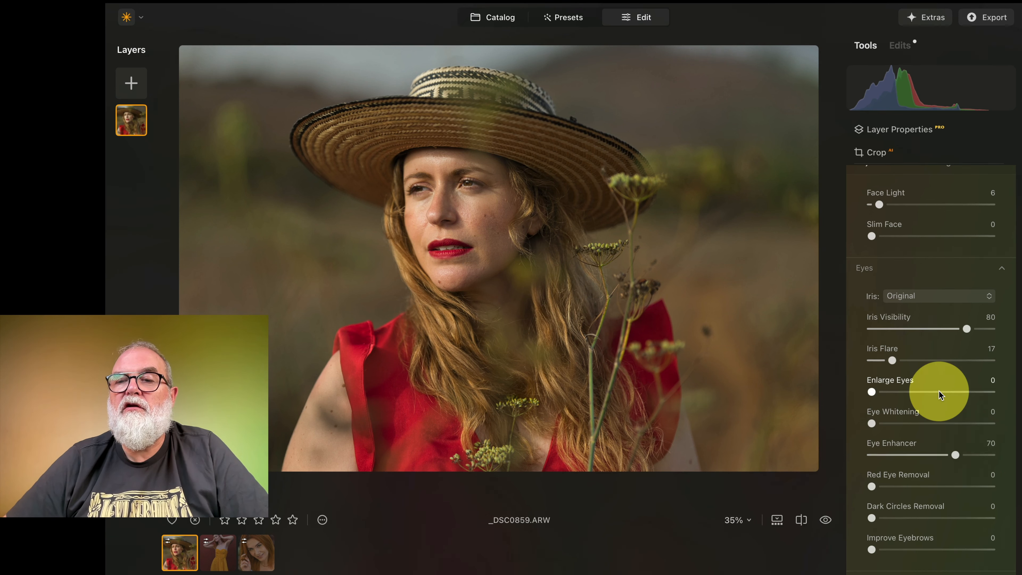
Set Dark Circles Removal to 63 and Improve Eyebrows to 30 for the eyes
scroll(939, 392, down, 2)
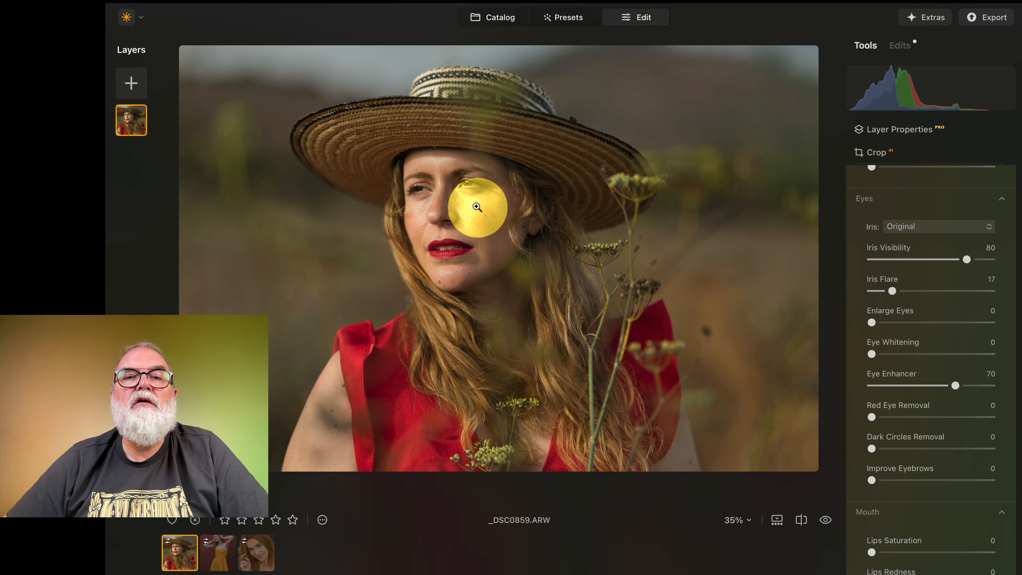
click(476, 208)
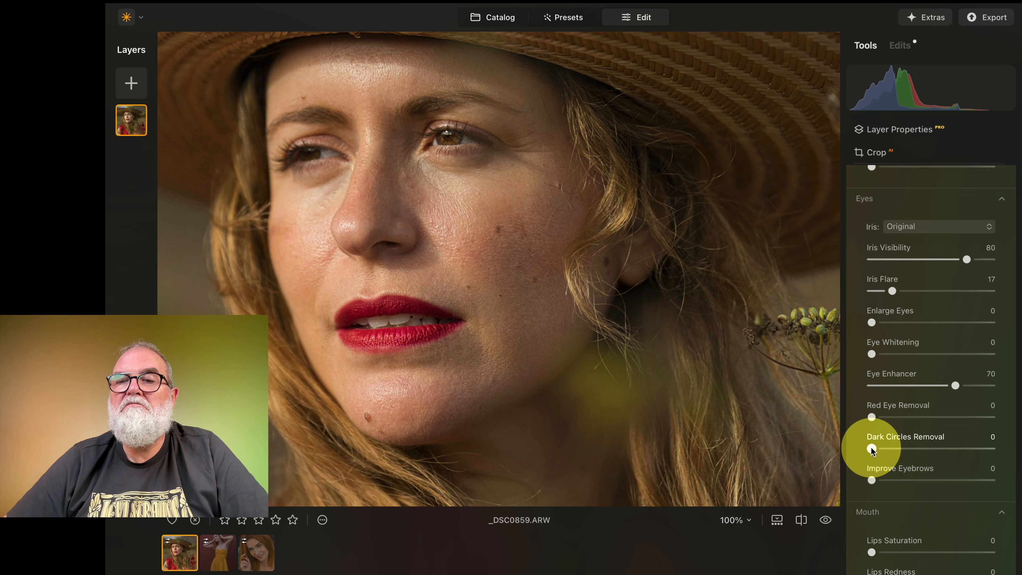
drag(871, 449, 947, 448)
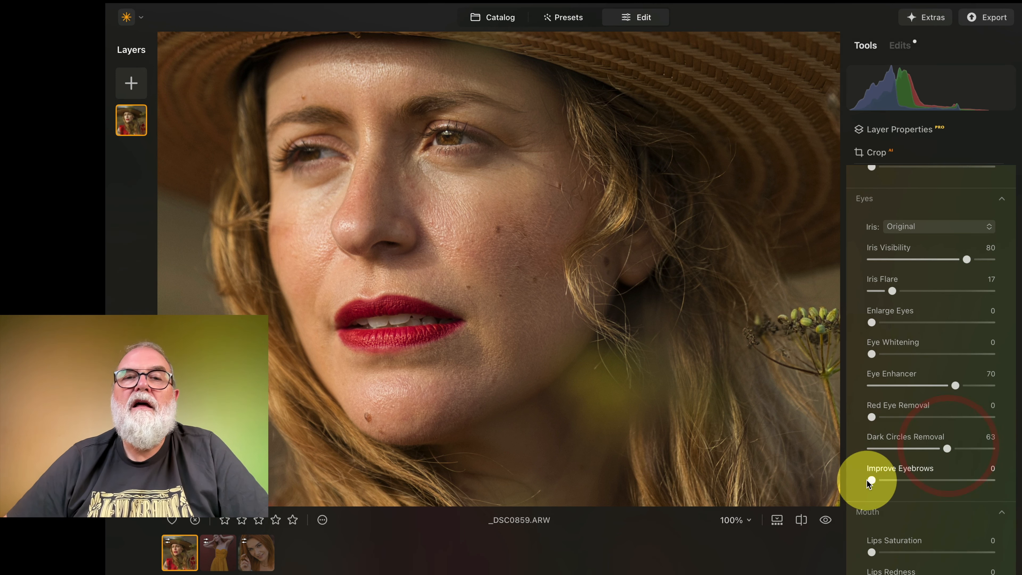
mouse_move(879, 481)
mouse_down()
mouse_move(973, 481)
mouse_move(891, 480)
mouse_up()
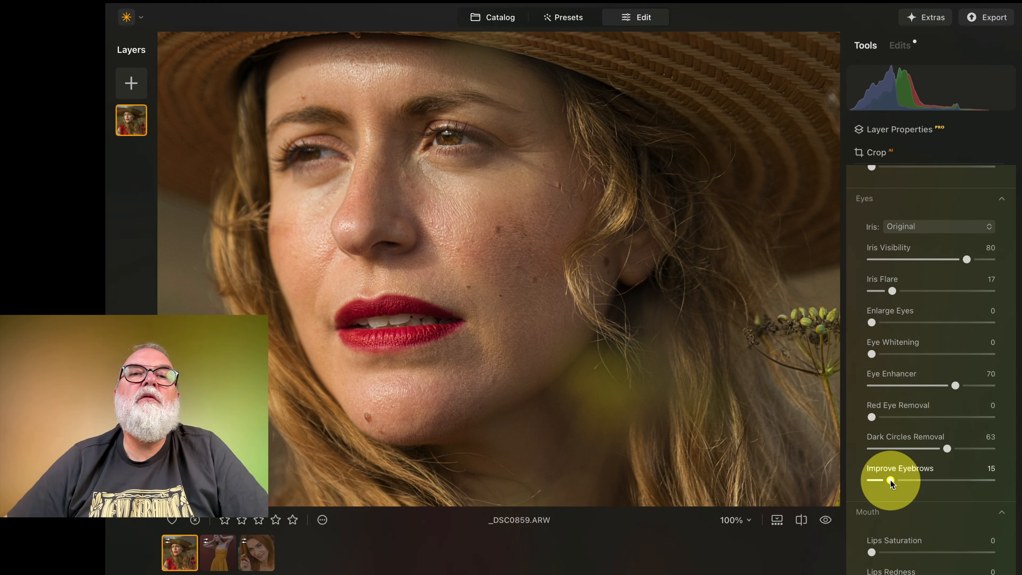
drag(986, 484, 911, 478)
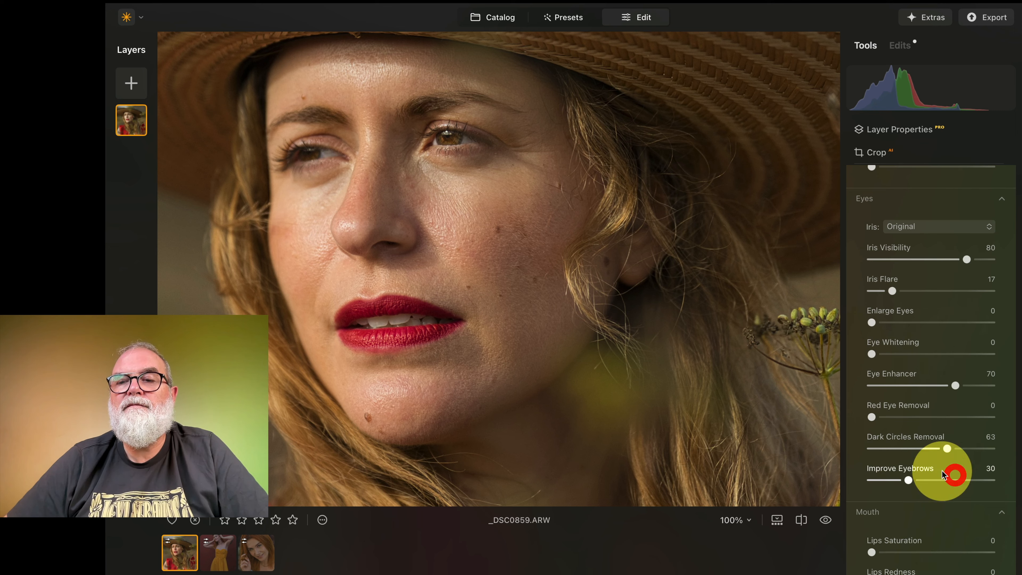
In the mouth settings, set Lips Redness to 41 and Teeth Whitening to 23, leaving Lips Saturation and Lips Darkening at 0
scroll(952, 468, down, 3)
scroll(953, 468, down, 2)
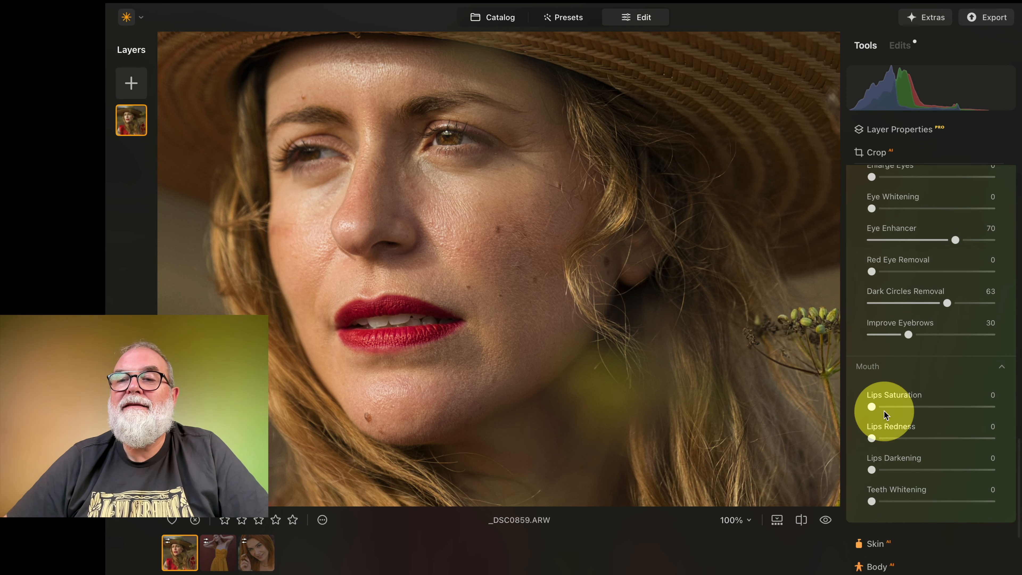
drag(871, 407, 838, 404)
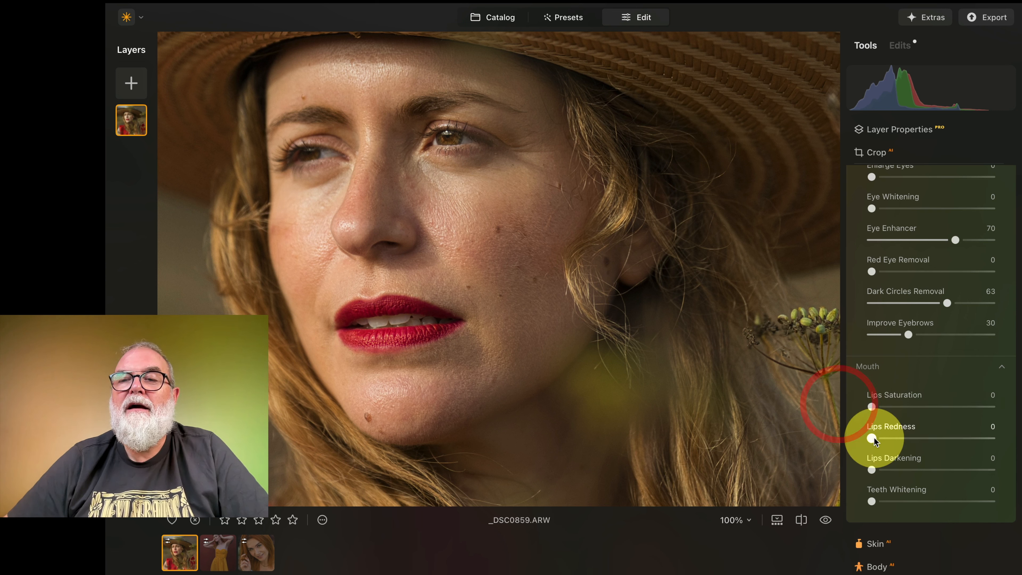
drag(874, 438, 919, 450)
click(481, 360)
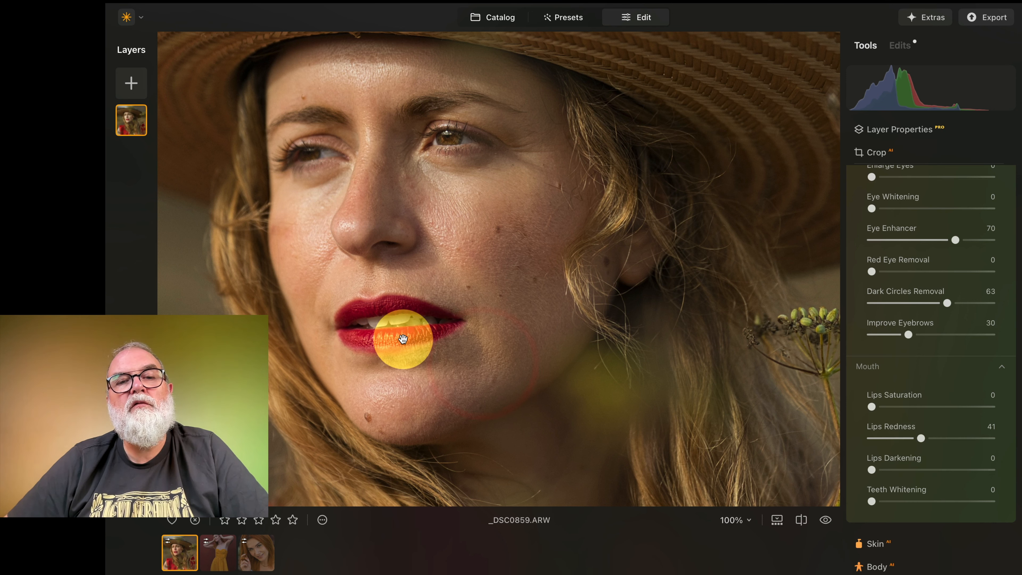
scroll(900, 434, down, 2)
mouse_move(870, 438)
mouse_down()
mouse_move(962, 438)
mouse_move(852, 436)
mouse_up()
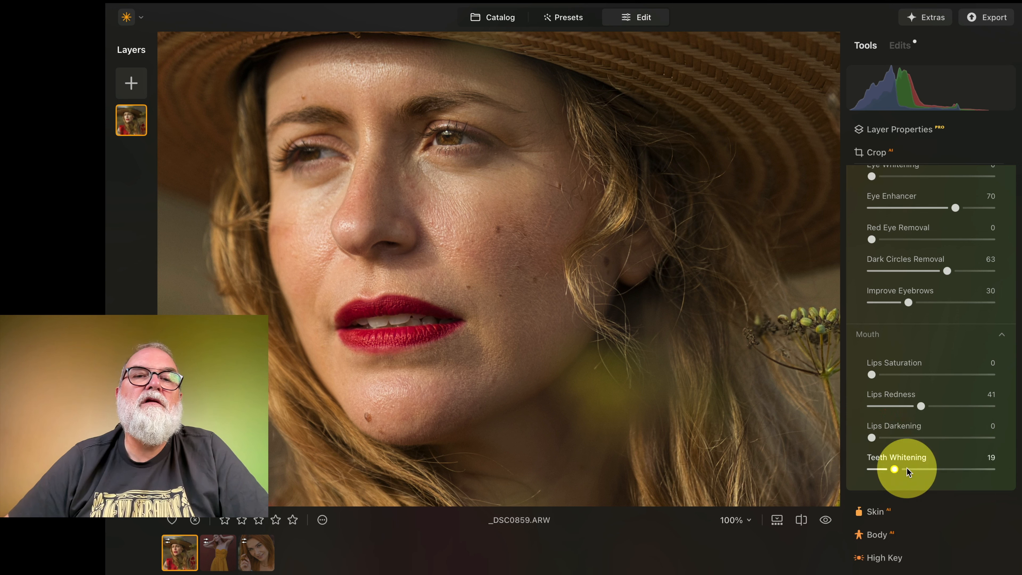
drag(936, 472, 901, 470)
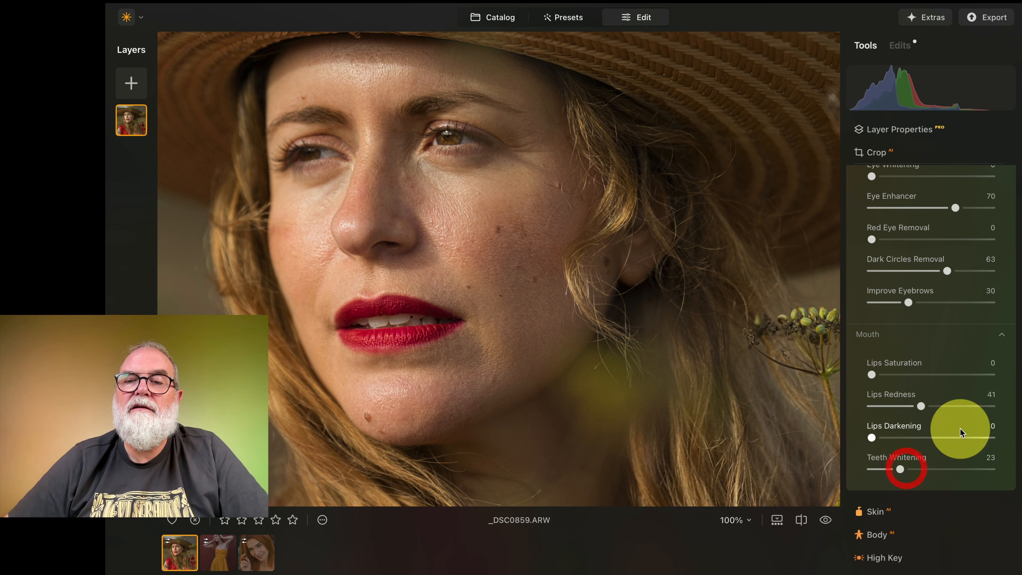
Enable Skin Defects Removal in the Skin tool and compare the face before and after
scroll(960, 428, down, 3)
scroll(960, 428, down, 1)
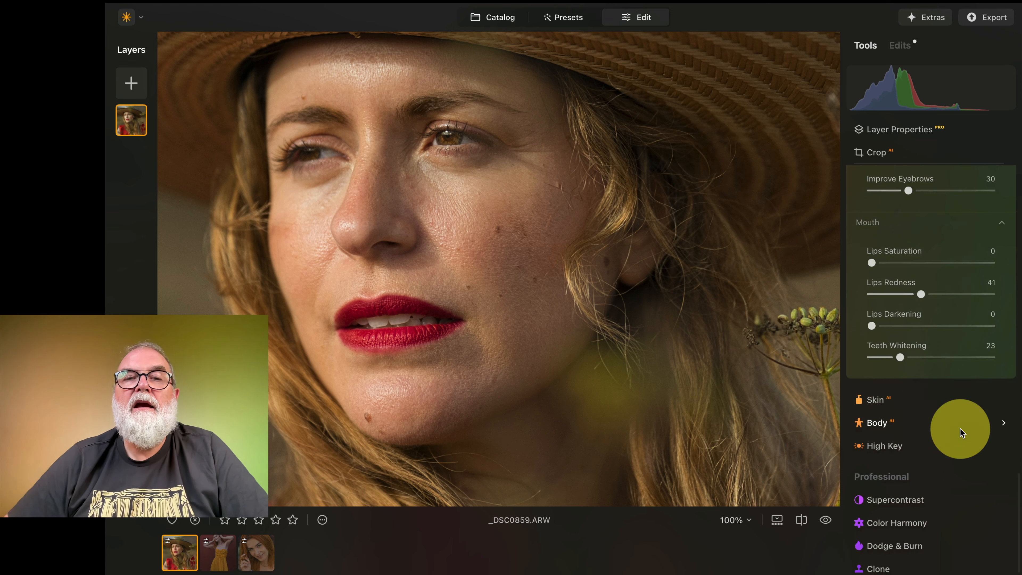
click(898, 401)
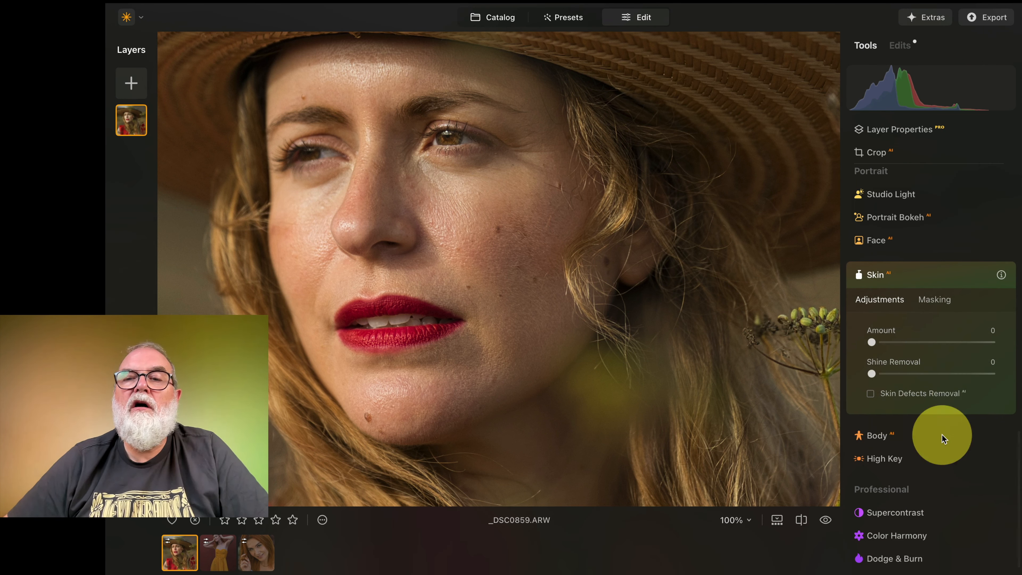
click(870, 394)
click(870, 393)
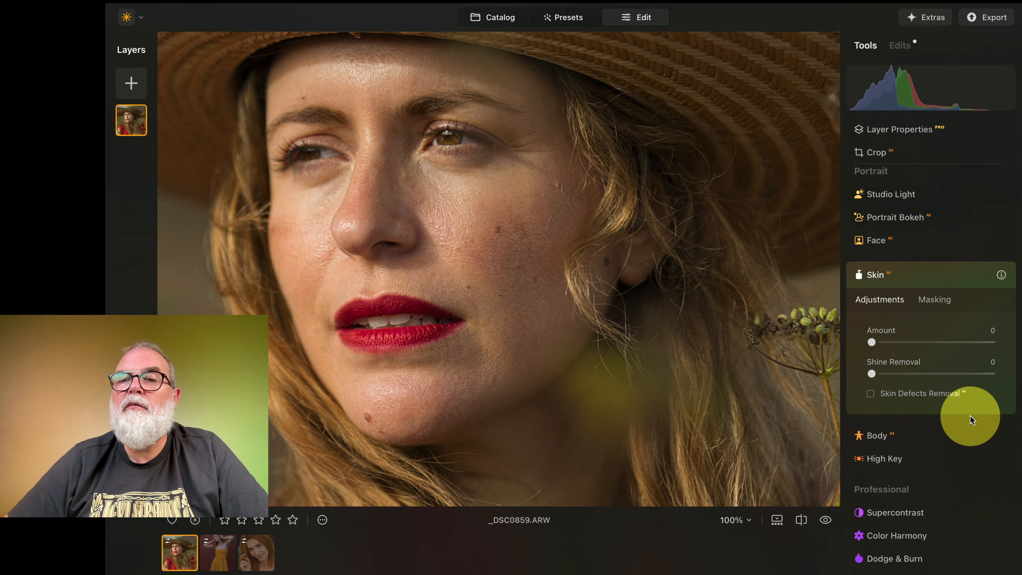
click(870, 393)
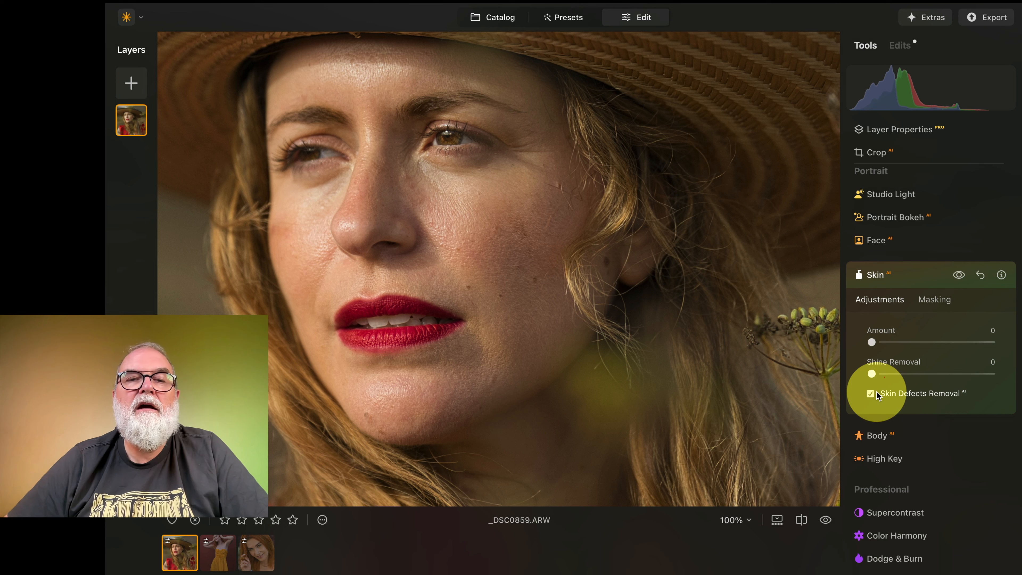
click(959, 275)
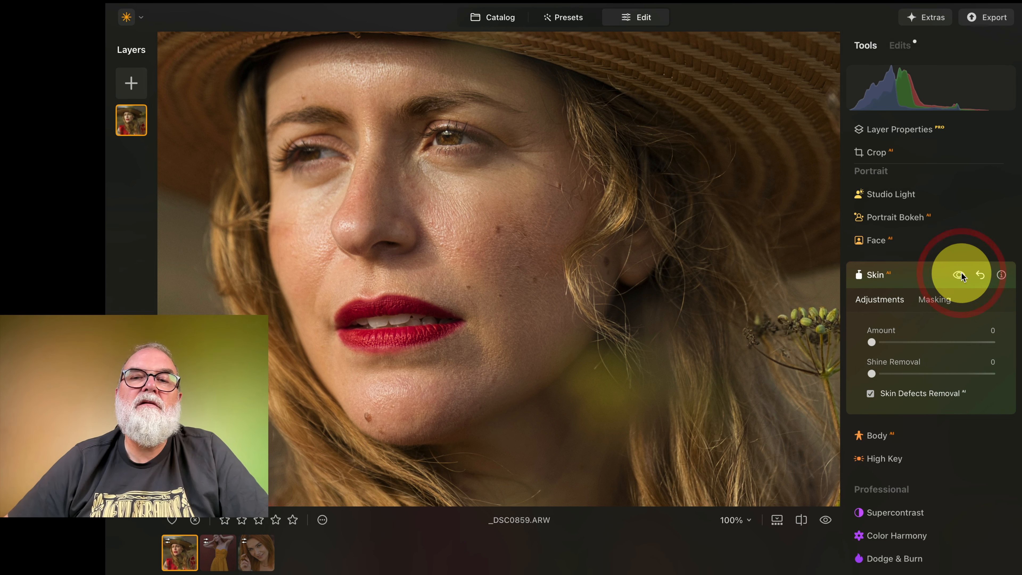
click(802, 519)
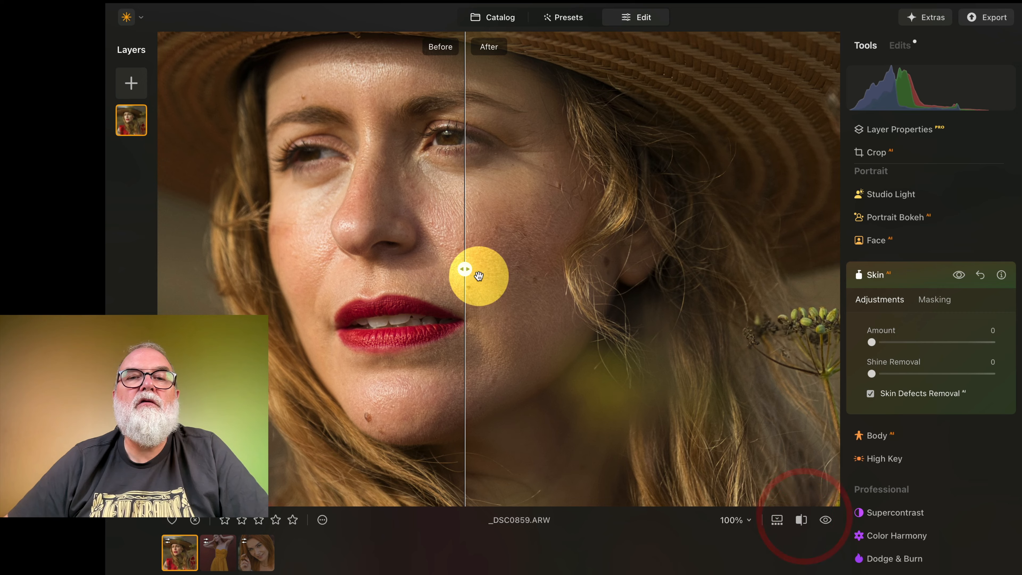
drag(468, 269, 463, 244)
click(801, 520)
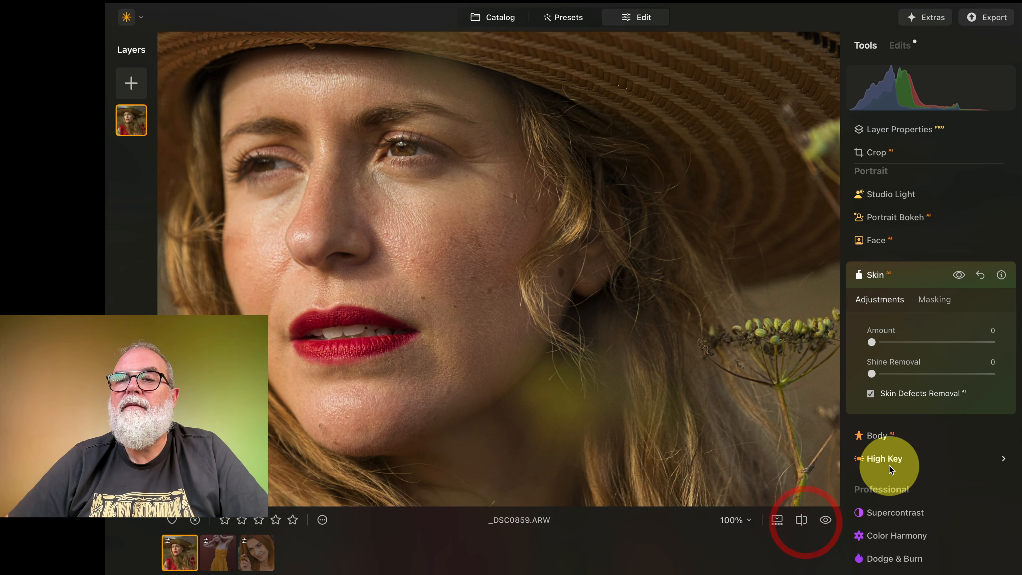
Set the skin's Shine Removal to 44 and its smoothing Amount to 49, testing the Amount at 100 first
drag(873, 375, 979, 387)
drag(881, 385, 933, 381)
drag(871, 343, 1015, 349)
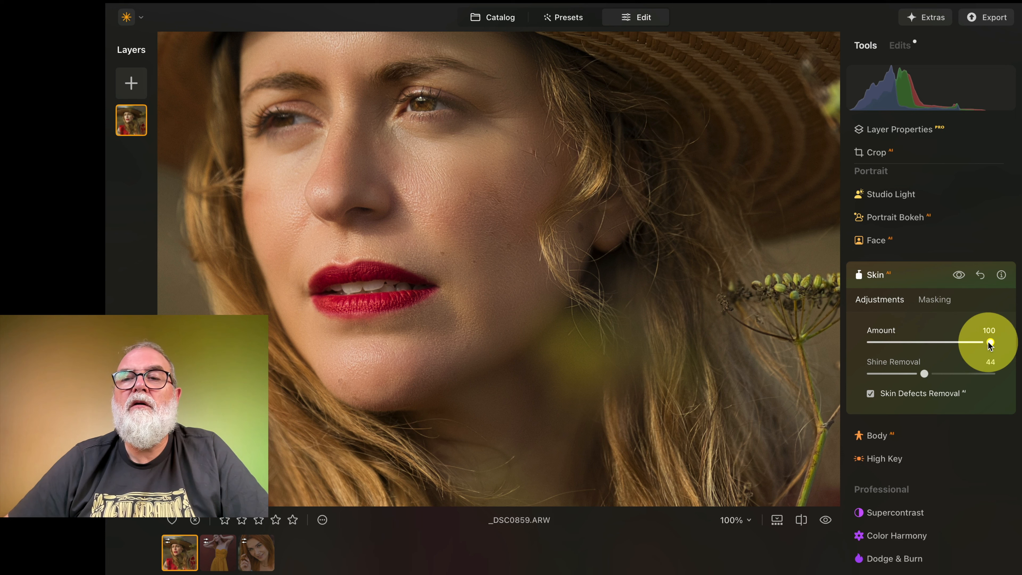
drag(991, 342, 929, 349)
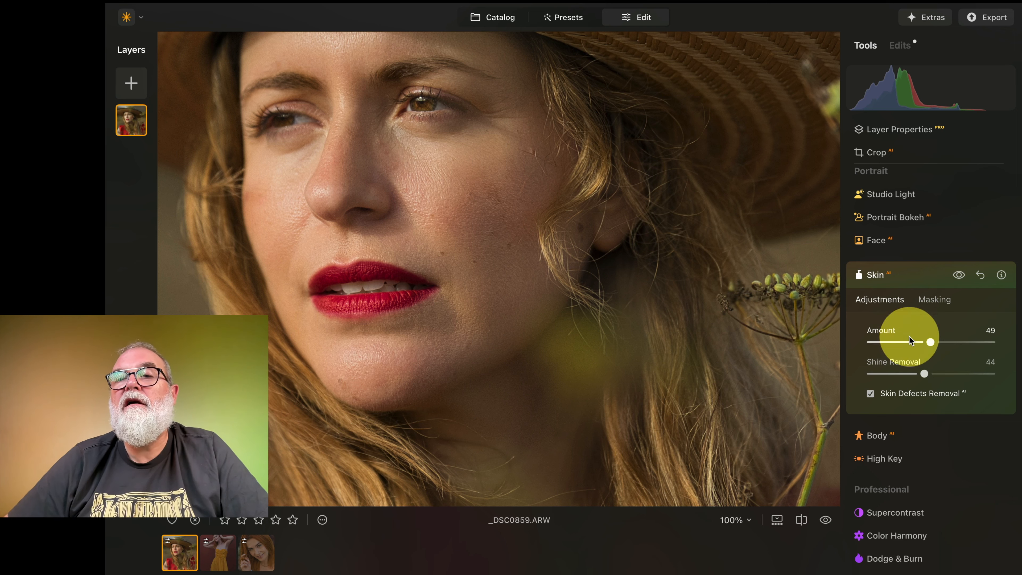
With the Erase tool at brush size 12, remove the spot beside the mouth corner and the mark on the chin
scroll(926, 346, up, 10)
scroll(926, 345, up, 10)
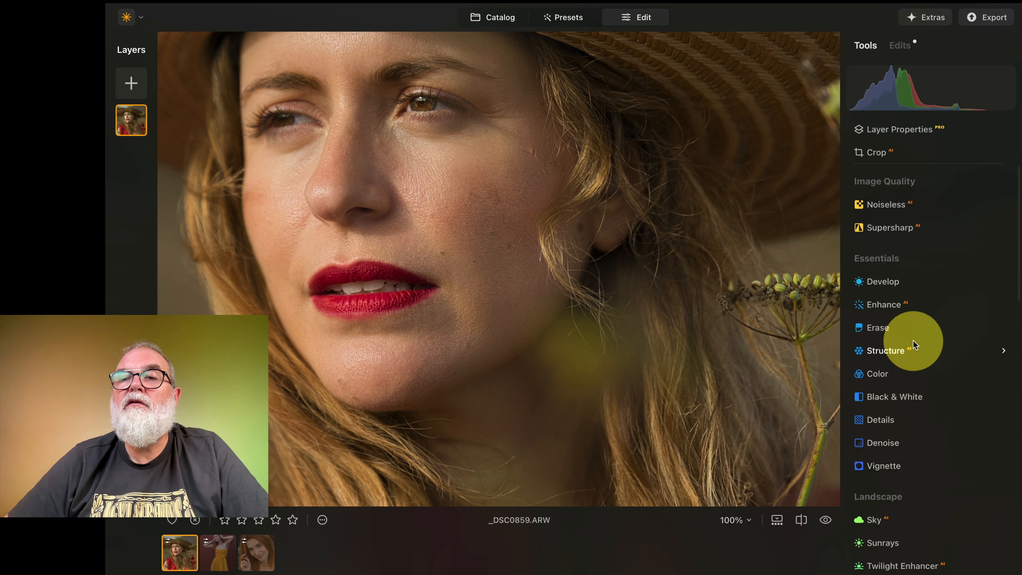
click(887, 328)
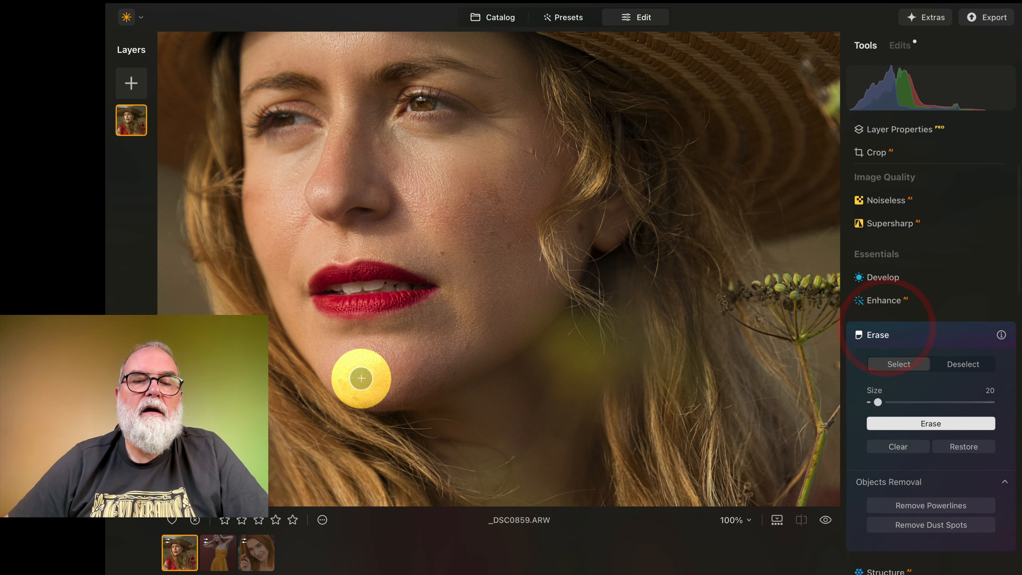
key(super+equal)
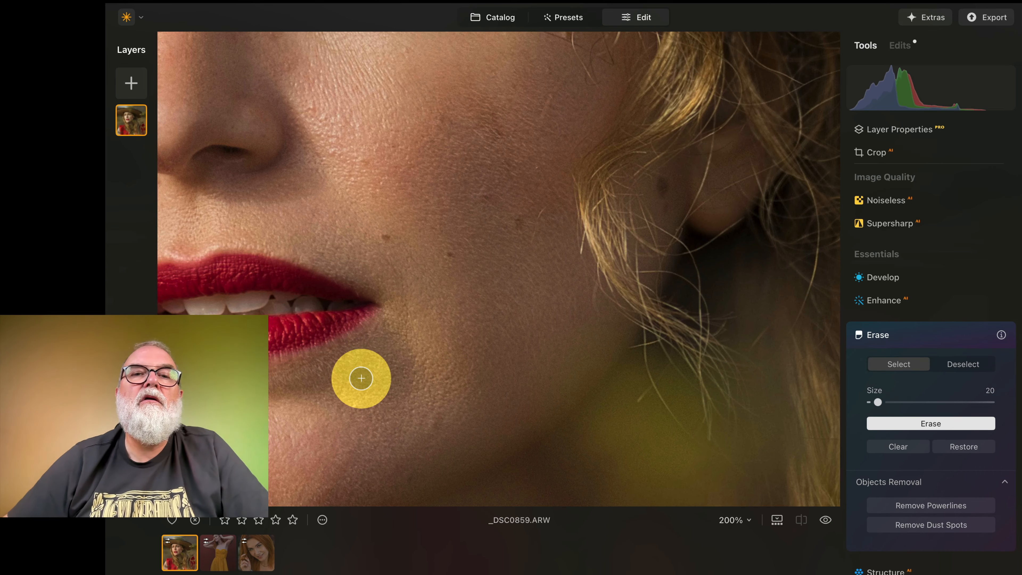
scroll(362, 377, left, 5)
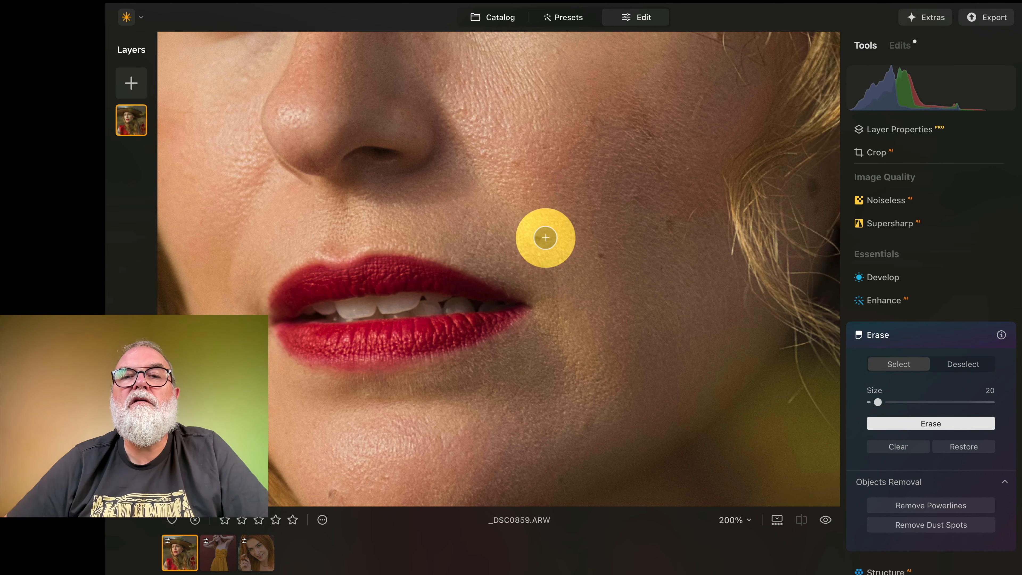
drag(880, 405, 873, 404)
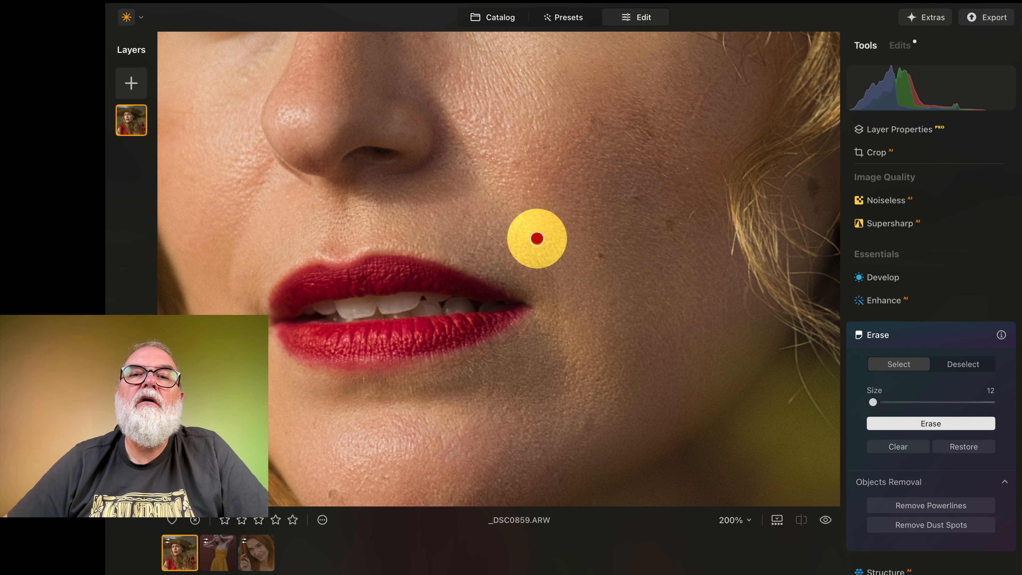
scroll(335, 433, down, 5)
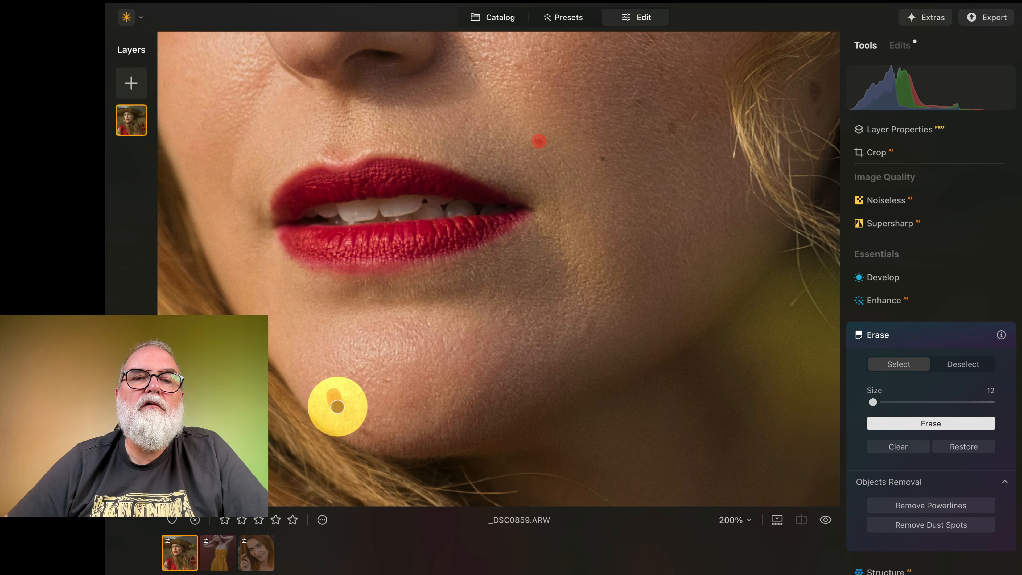
click(337, 407)
click(937, 423)
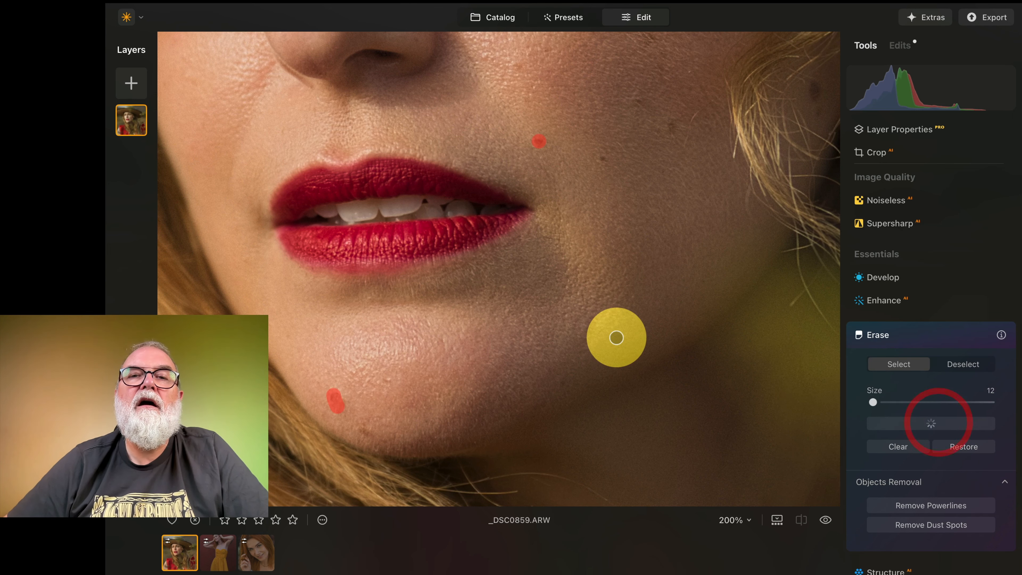
Erase the stray hairs and marks on the cheek beside the curls, and review the retouched face up close and at 50%
scroll(616, 337, up, 20)
scroll(616, 338, down, 10)
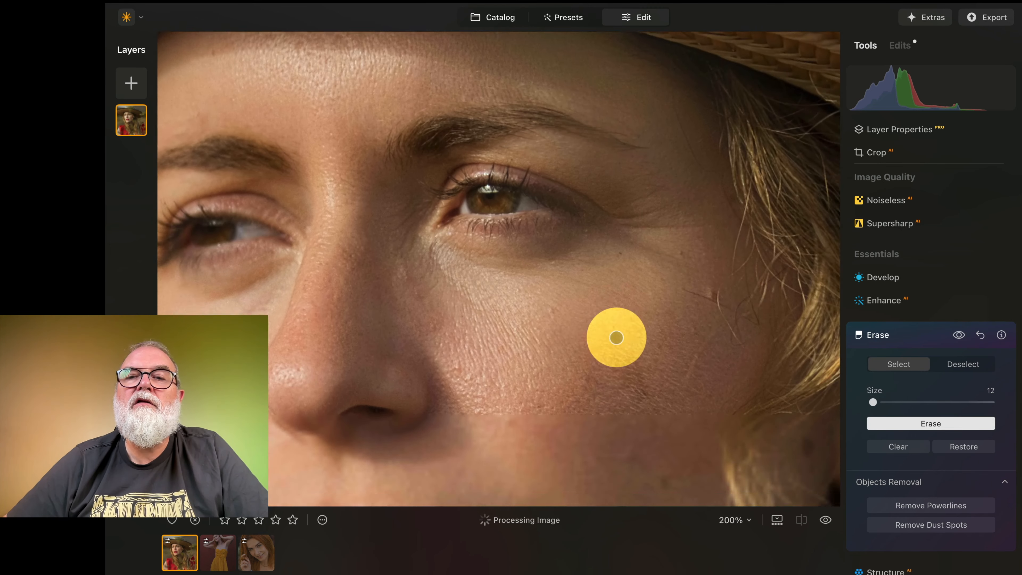
scroll(616, 337, right, 1)
click(626, 241)
mouse_move(599, 236)
mouse_down()
mouse_move(634, 252)
mouse_move(646, 281)
mouse_move(592, 328)
mouse_move(609, 296)
mouse_up()
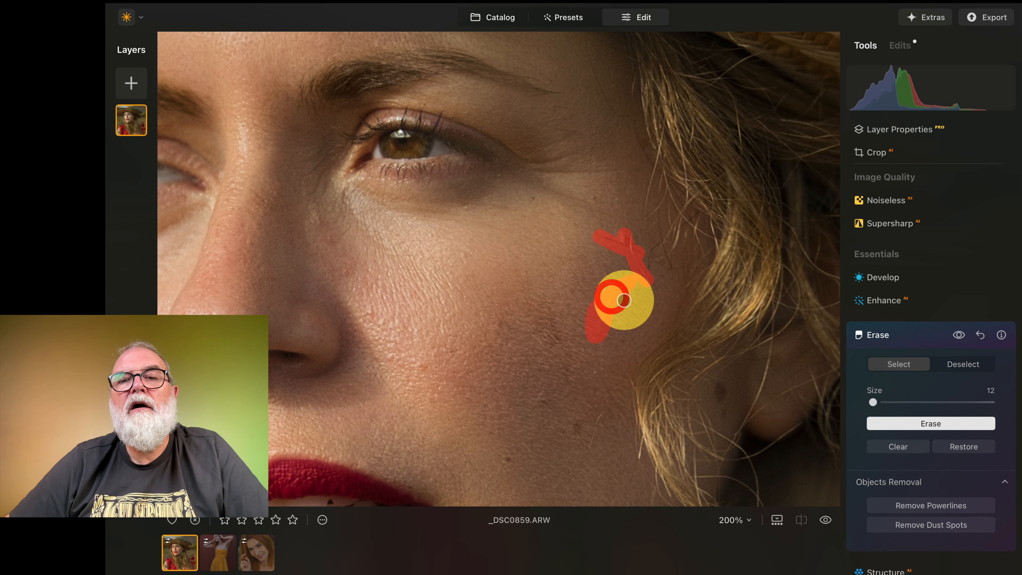
click(942, 424)
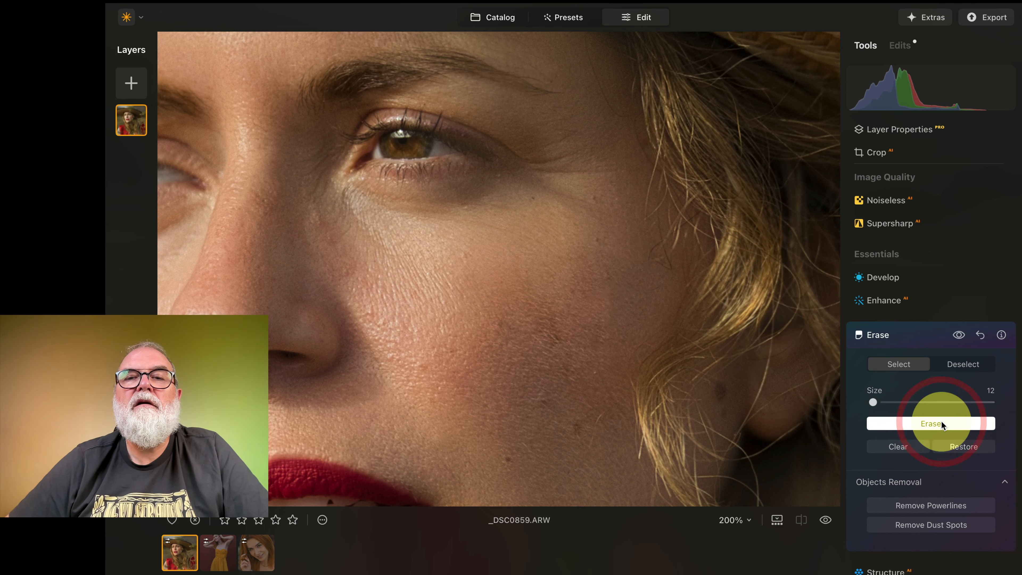
scroll(547, 239, left, 5)
scroll(548, 239, up, 2)
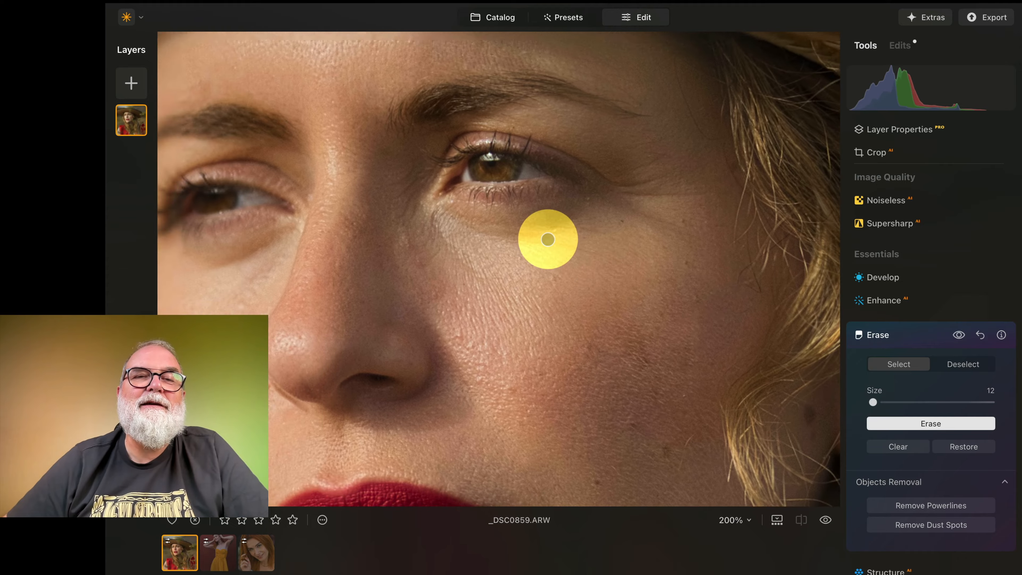
scroll(547, 239, down, 5)
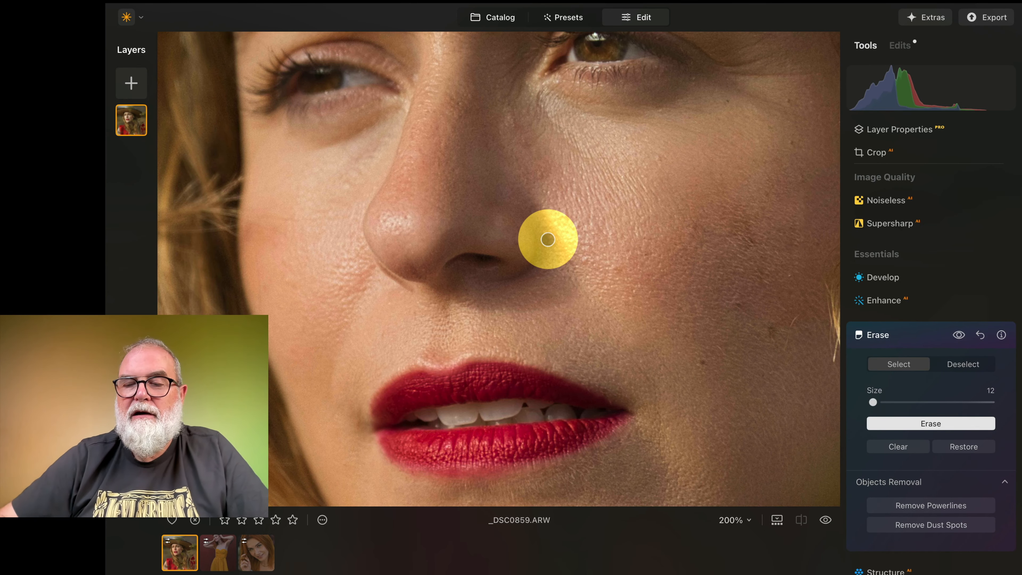
key(super+minus)
key(super+minus)
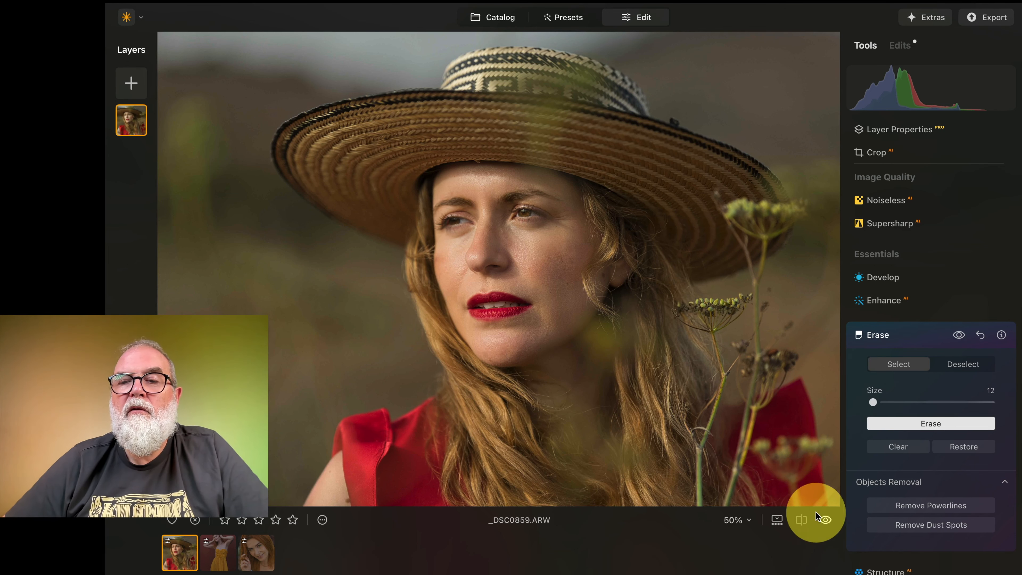
Compare the hat portrait before and after retouching, and view the whole image
click(825, 519)
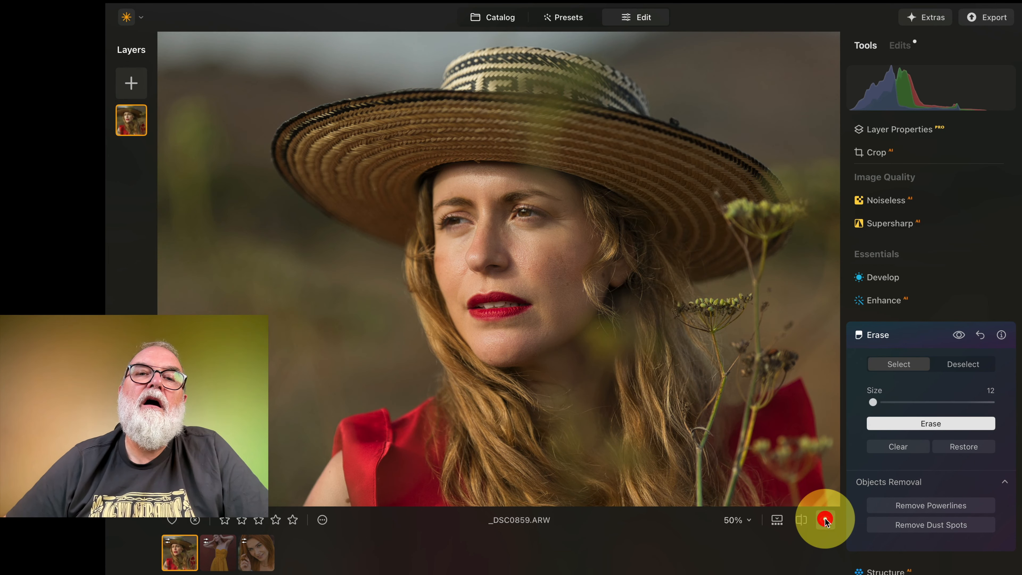
click(824, 520)
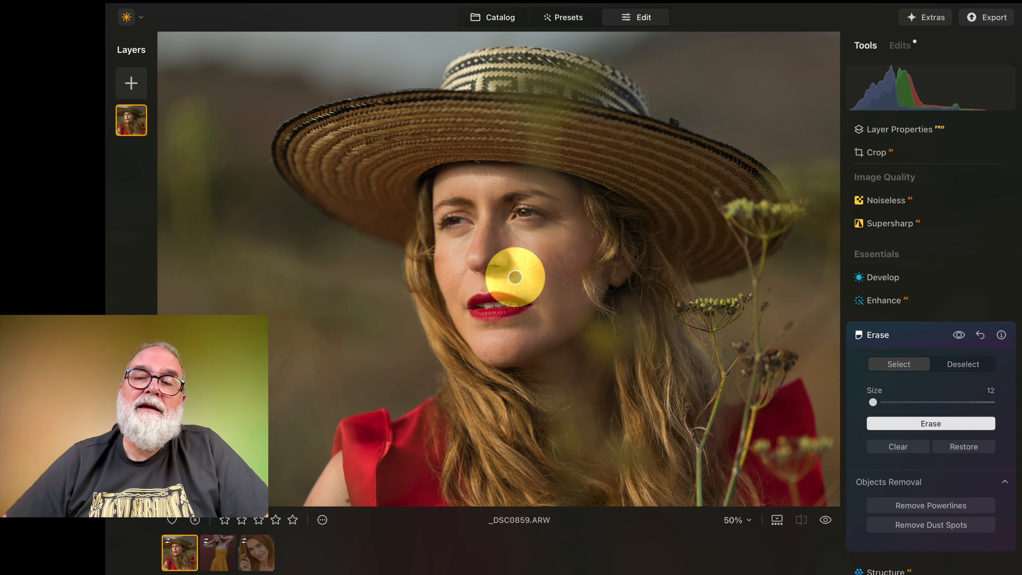
scroll(946, 414, down, 3)
scroll(947, 412, up, 3)
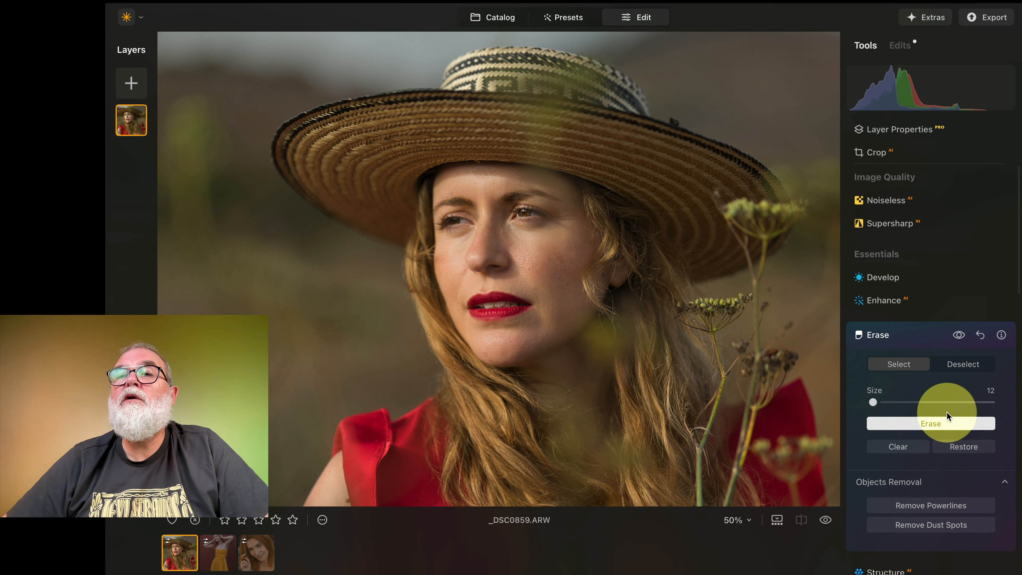
click(924, 337)
scroll(939, 384, down, 7)
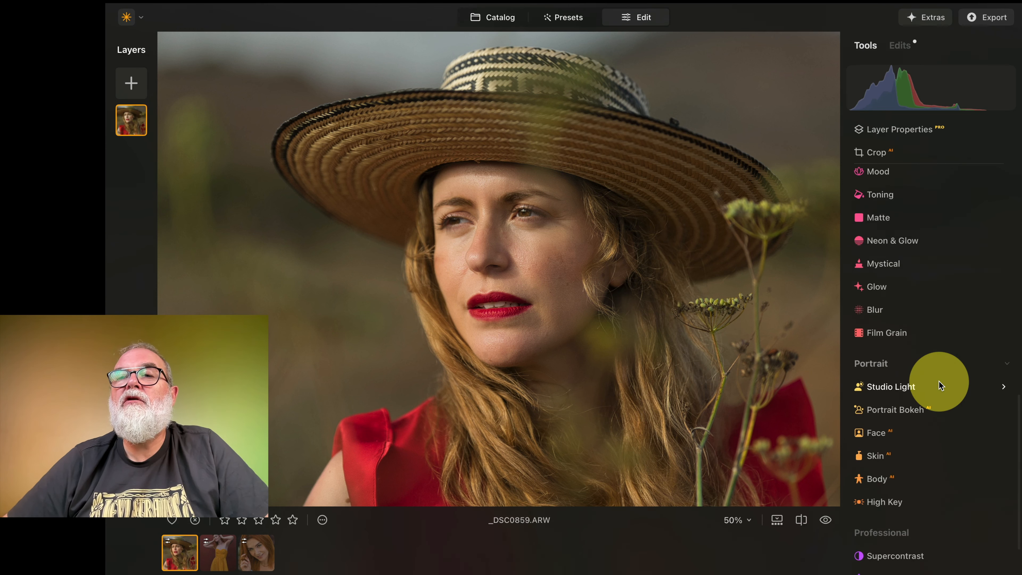
scroll(936, 384, up, 15)
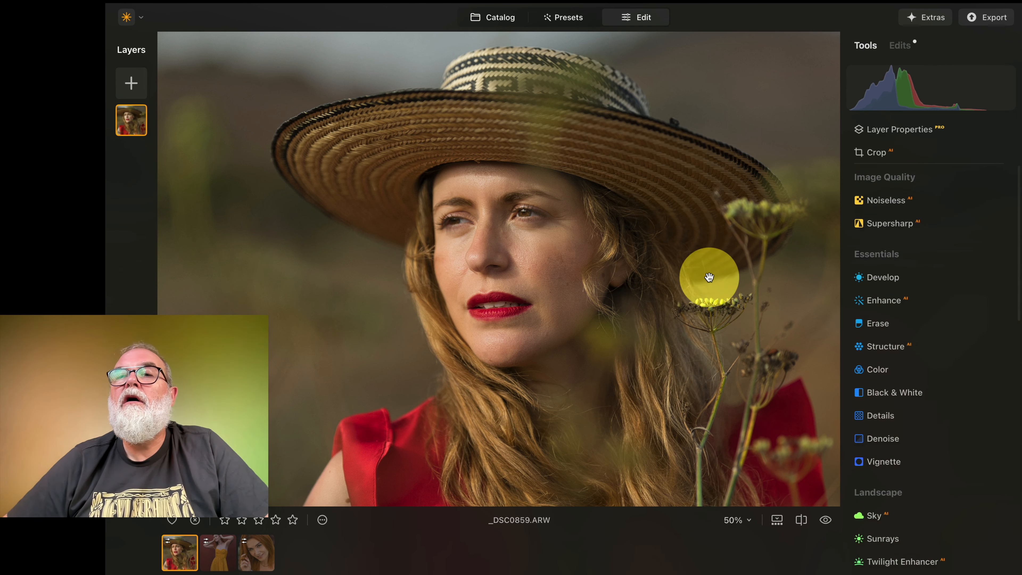
double_click(717, 274)
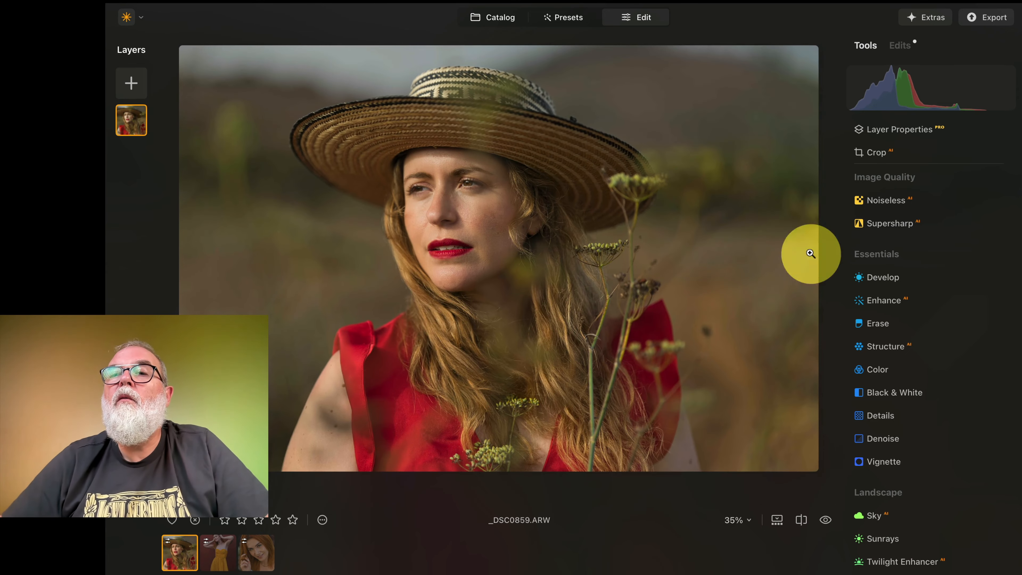
click(908, 44)
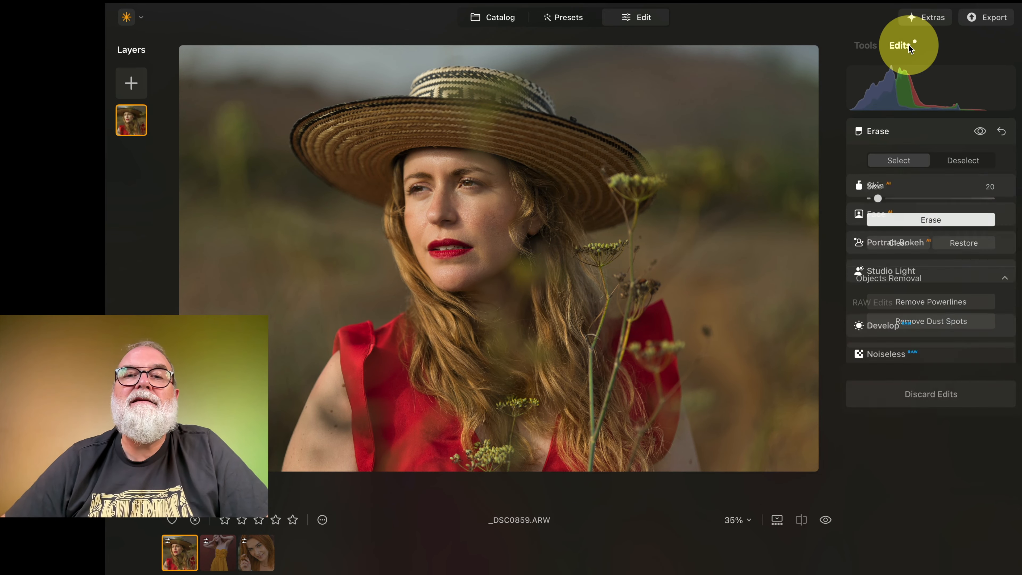
click(877, 47)
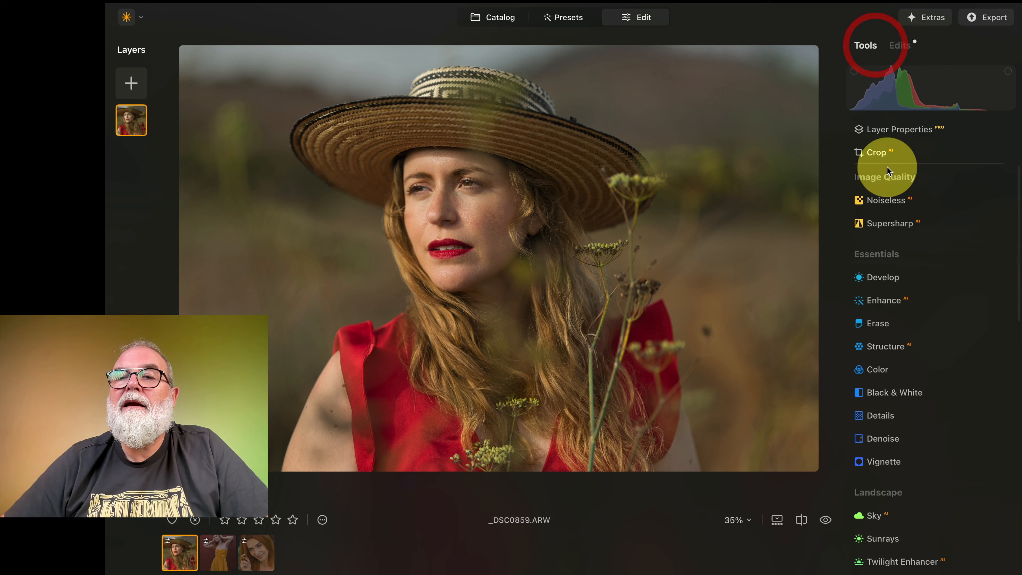
click(898, 280)
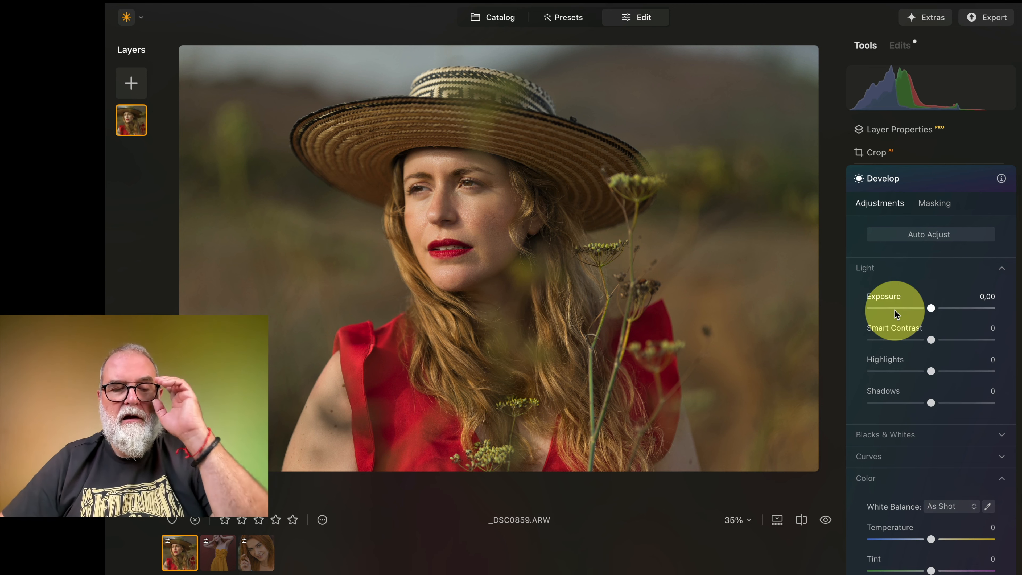
Reopen the portrait's existing RAW Develop edit and set its Highlights to -73
click(897, 44)
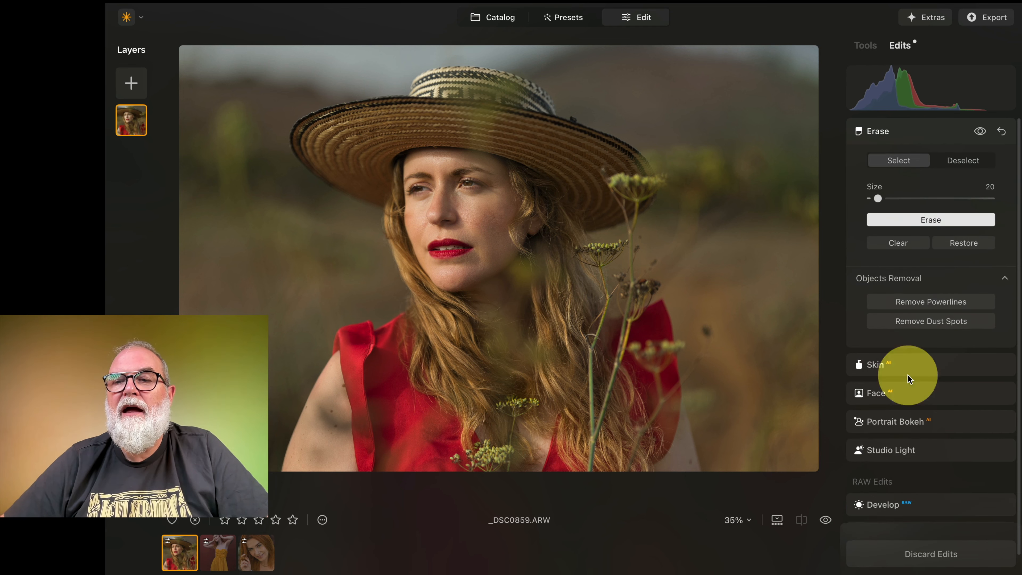
scroll(901, 427, down, 1)
click(889, 485)
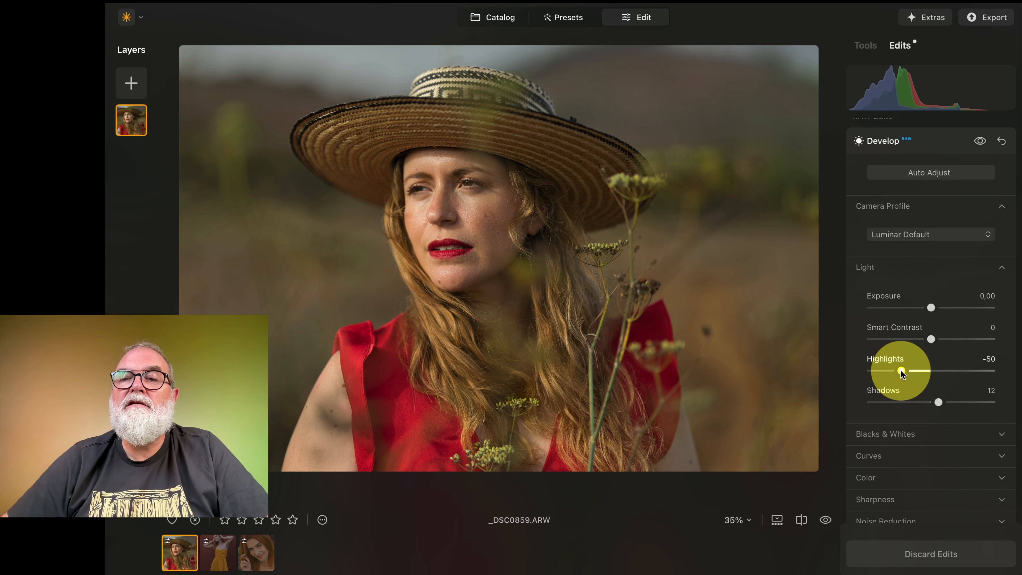
drag(899, 373, 888, 374)
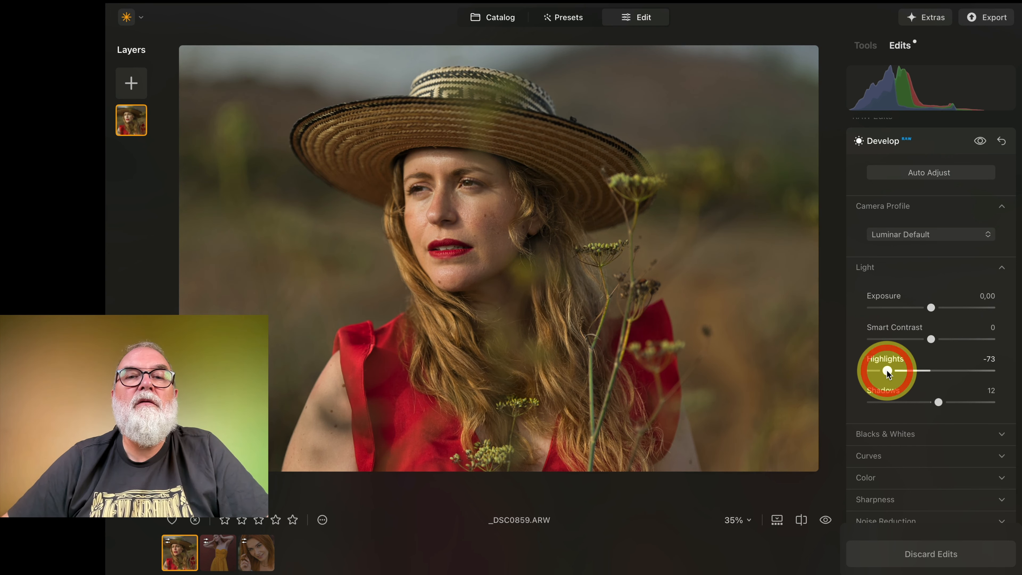
scroll(906, 183, up, 3)
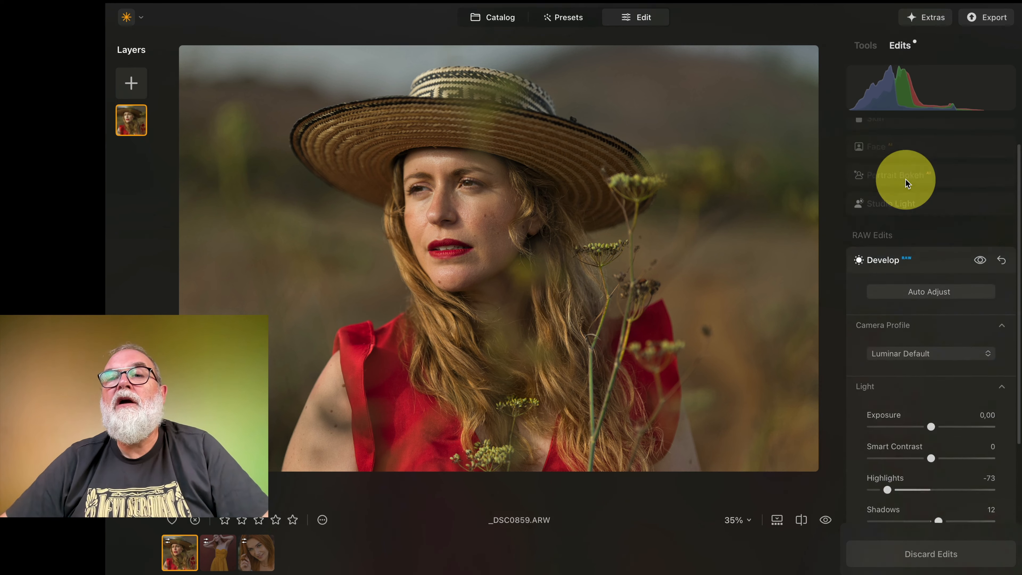
click(865, 45)
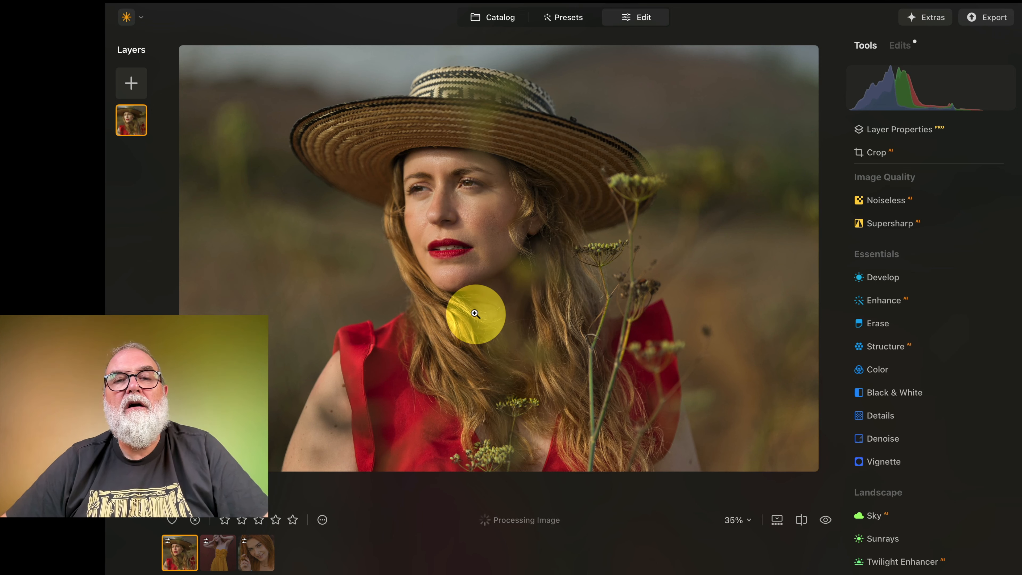
Inspect the face at 100%, and compare the whole portrait before and after the edits
click(481, 186)
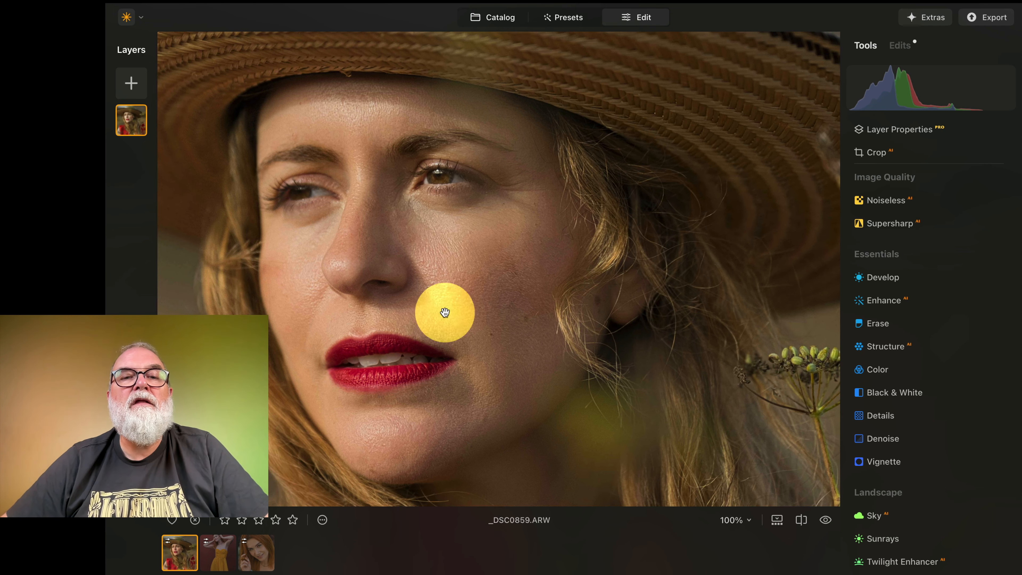
click(503, 285)
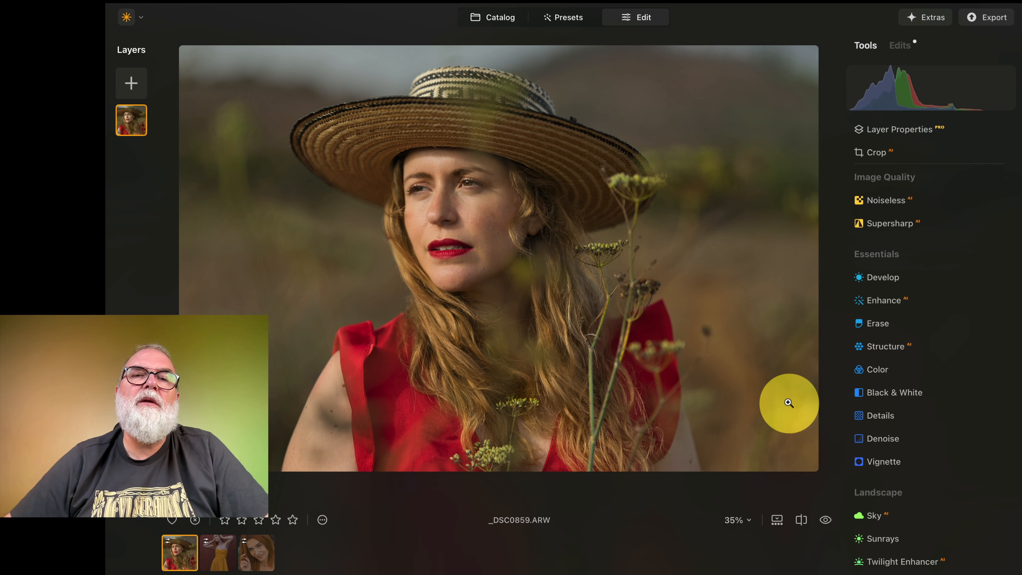
click(826, 523)
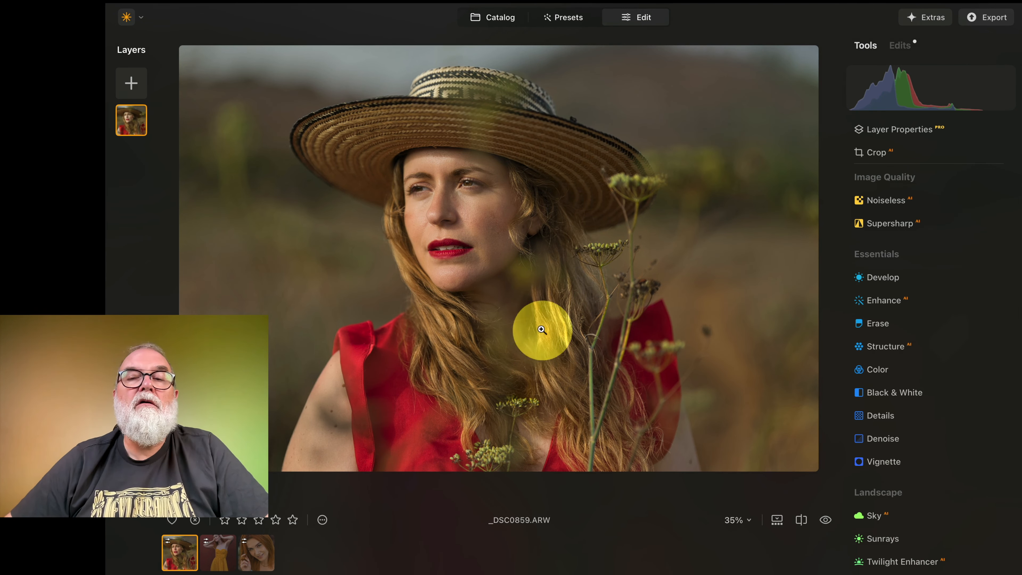
click(825, 520)
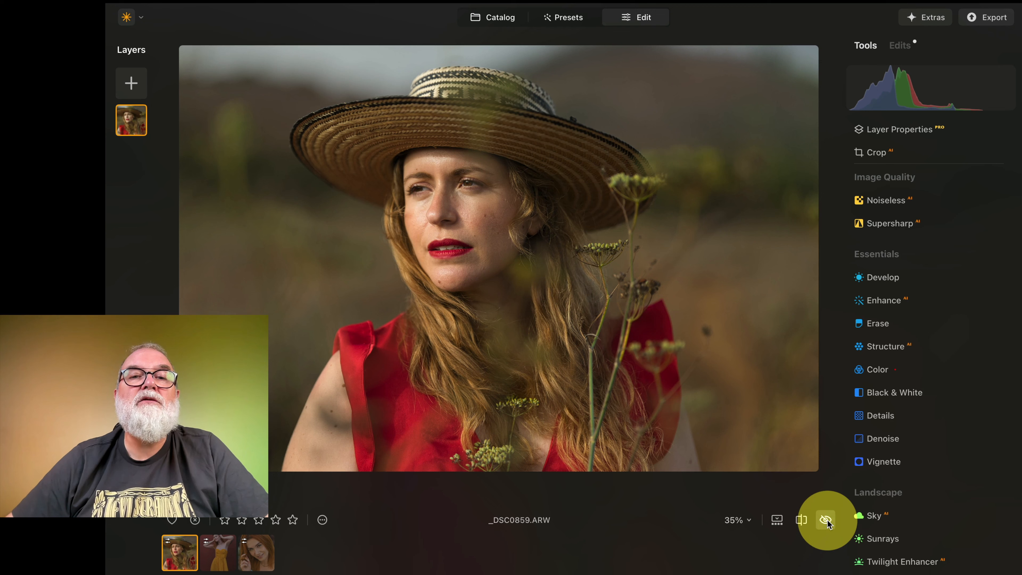
click(825, 520)
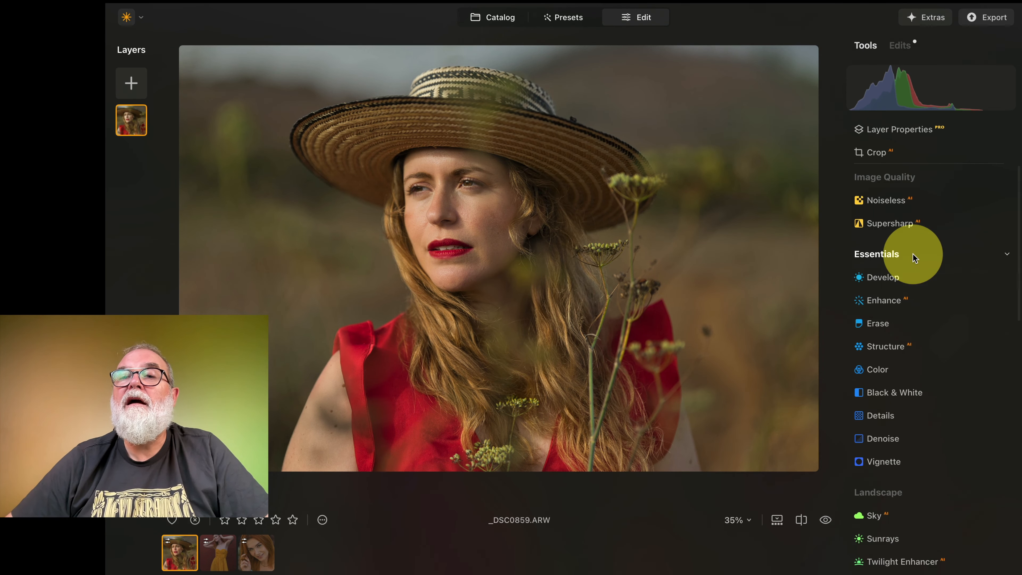
Add a Develop brush mask at size 181 and paint it over the background on both sides of the woman
click(906, 279)
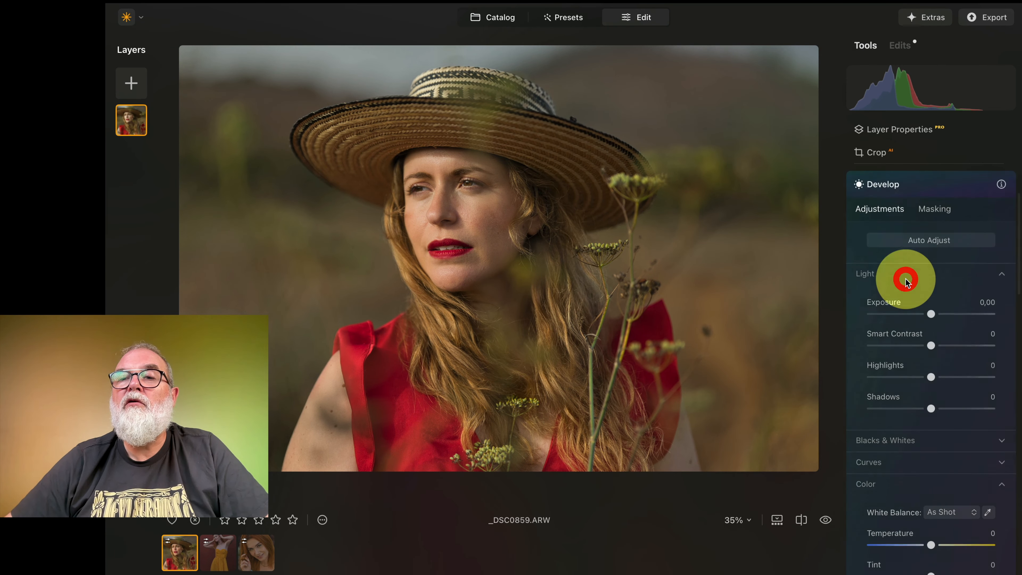
click(945, 204)
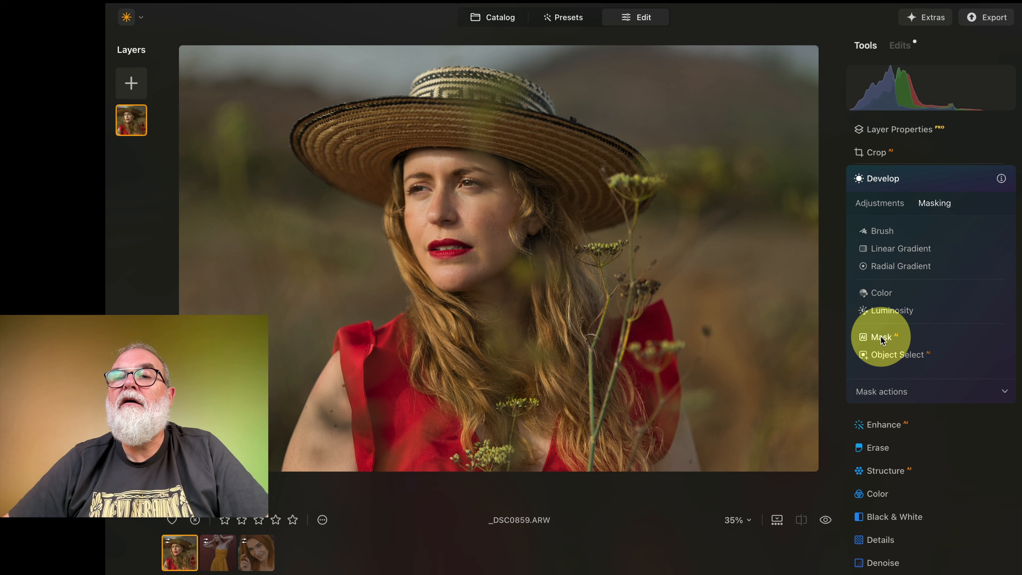
click(890, 235)
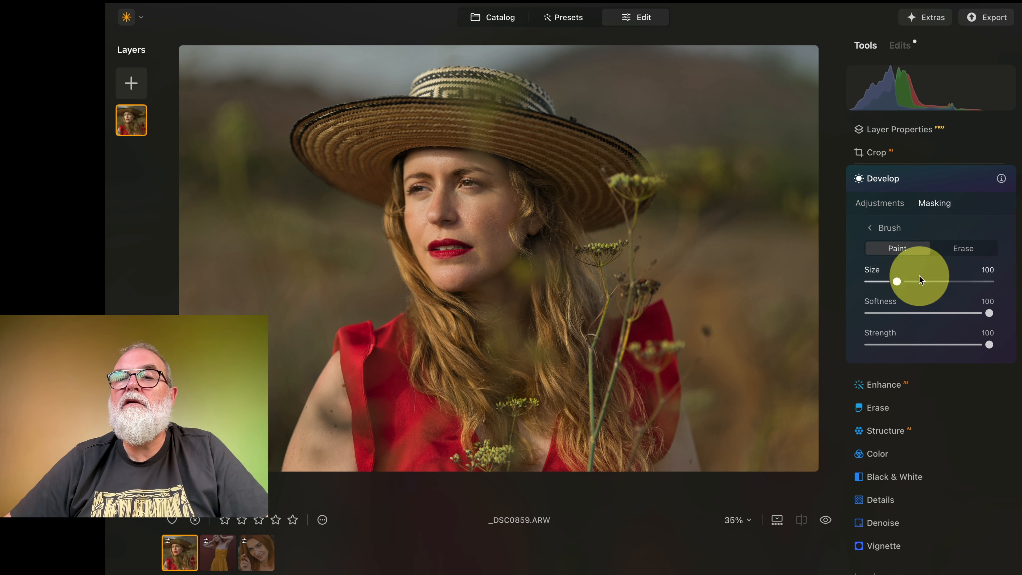
drag(898, 283, 921, 282)
mouse_move(611, 64)
mouse_down()
mouse_move(769, 89)
mouse_move(689, 224)
mouse_move(755, 384)
mouse_move(788, 232)
mouse_up()
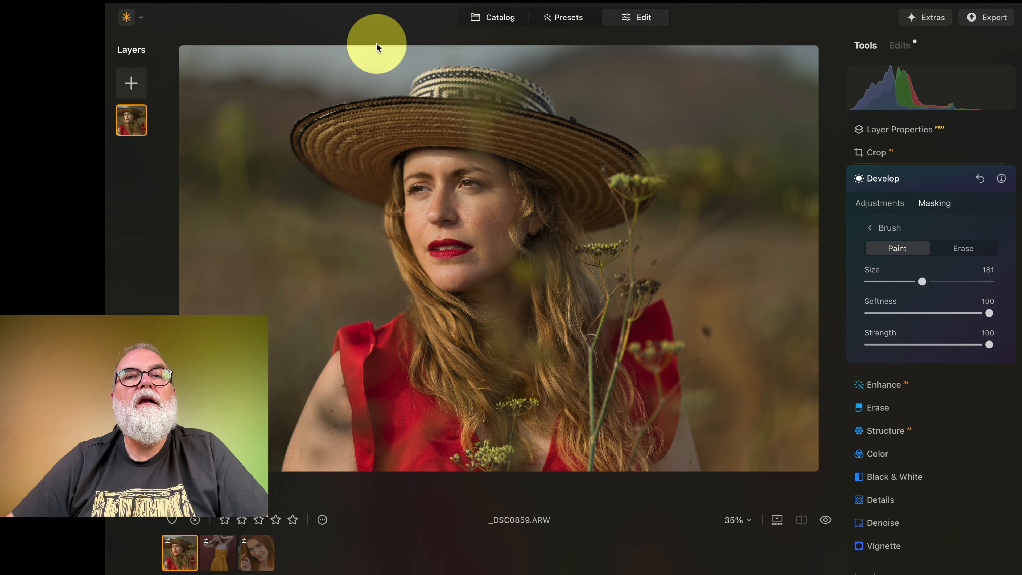
mouse_move(378, 56)
mouse_down()
mouse_move(187, 66)
mouse_move(207, 149)
mouse_move(247, 149)
mouse_move(247, 141)
mouse_move(316, 278)
mouse_move(338, 252)
mouse_move(347, 297)
mouse_up()
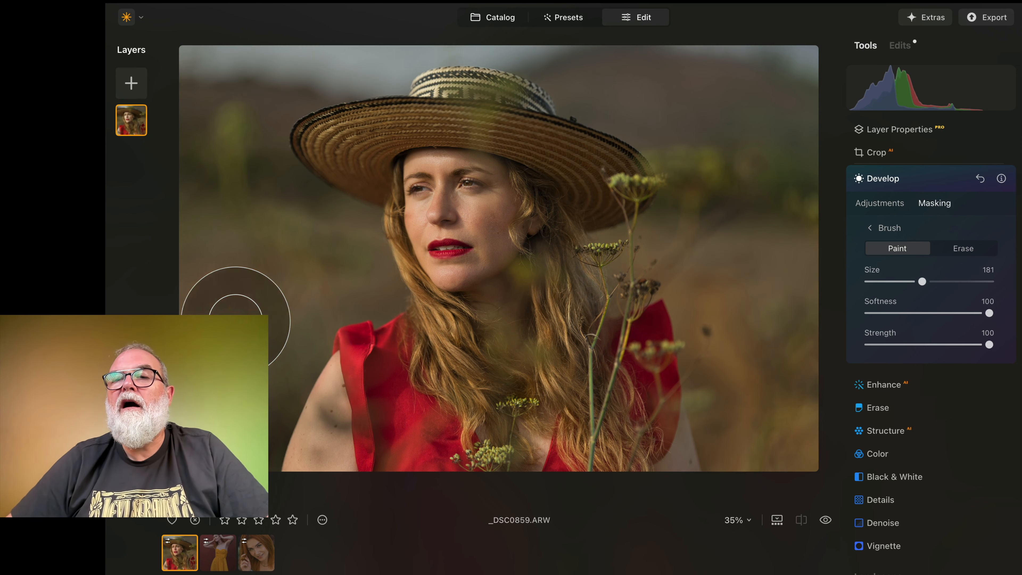
Set the masked background's Smart Contrast to 25, testing 42 first
click(870, 203)
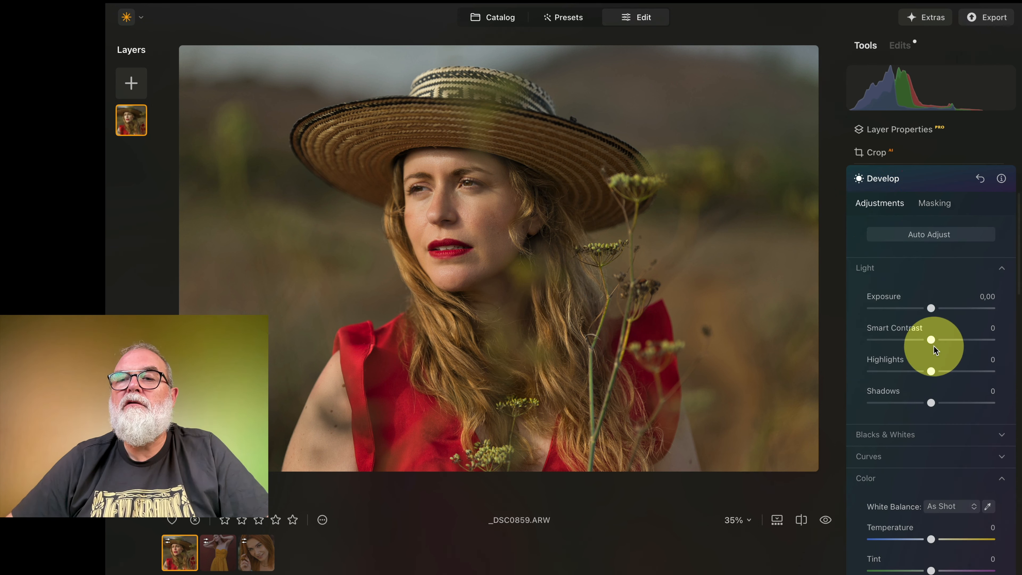
drag(932, 340, 955, 341)
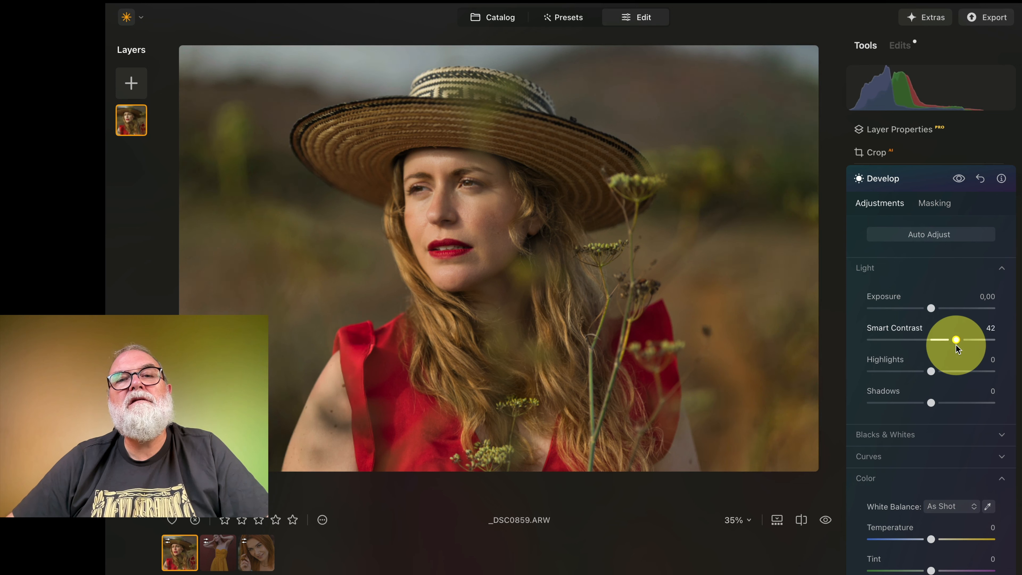
drag(956, 344, 937, 344)
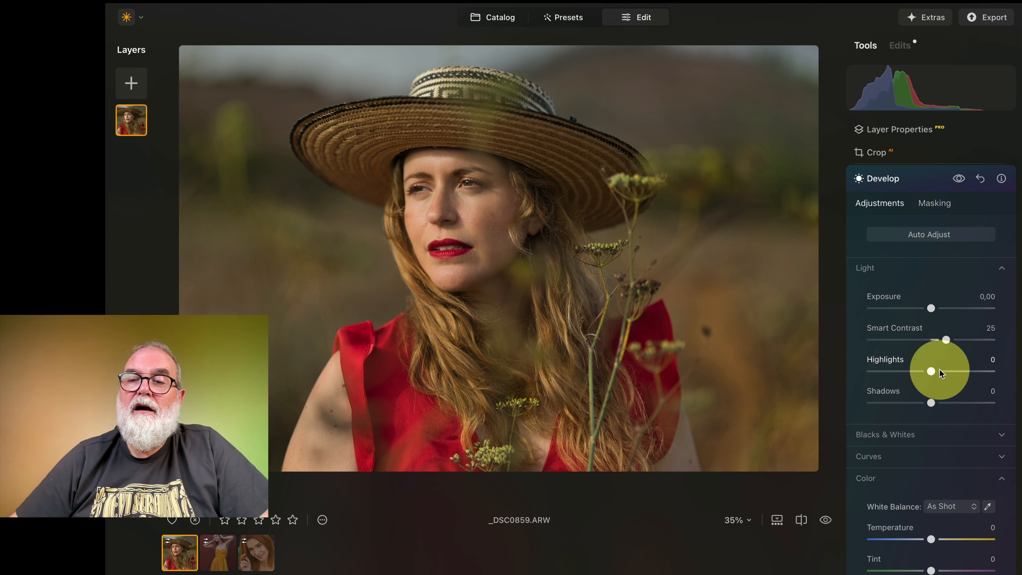
scroll(937, 366, down, 15)
scroll(910, 443, down, 2)
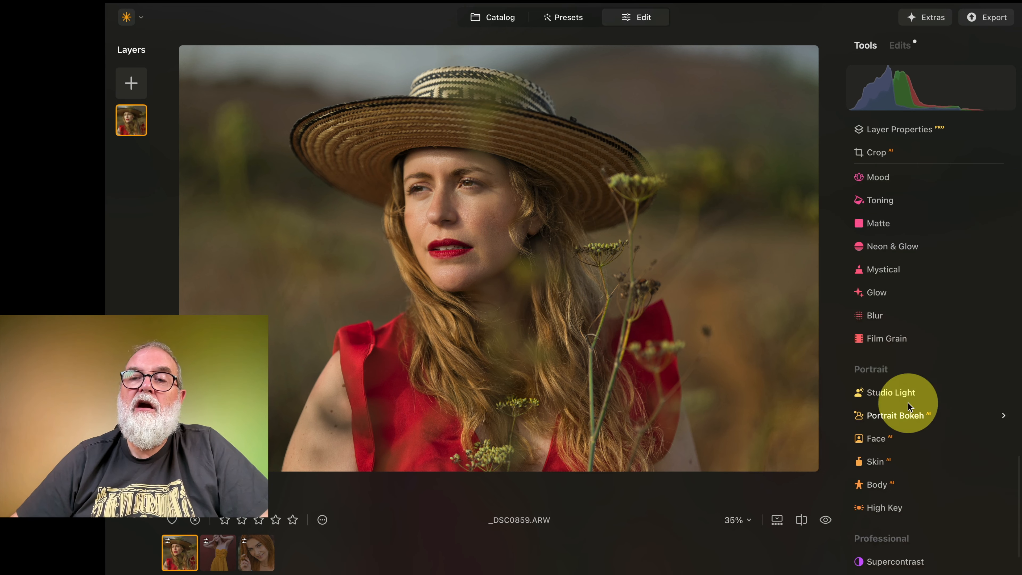